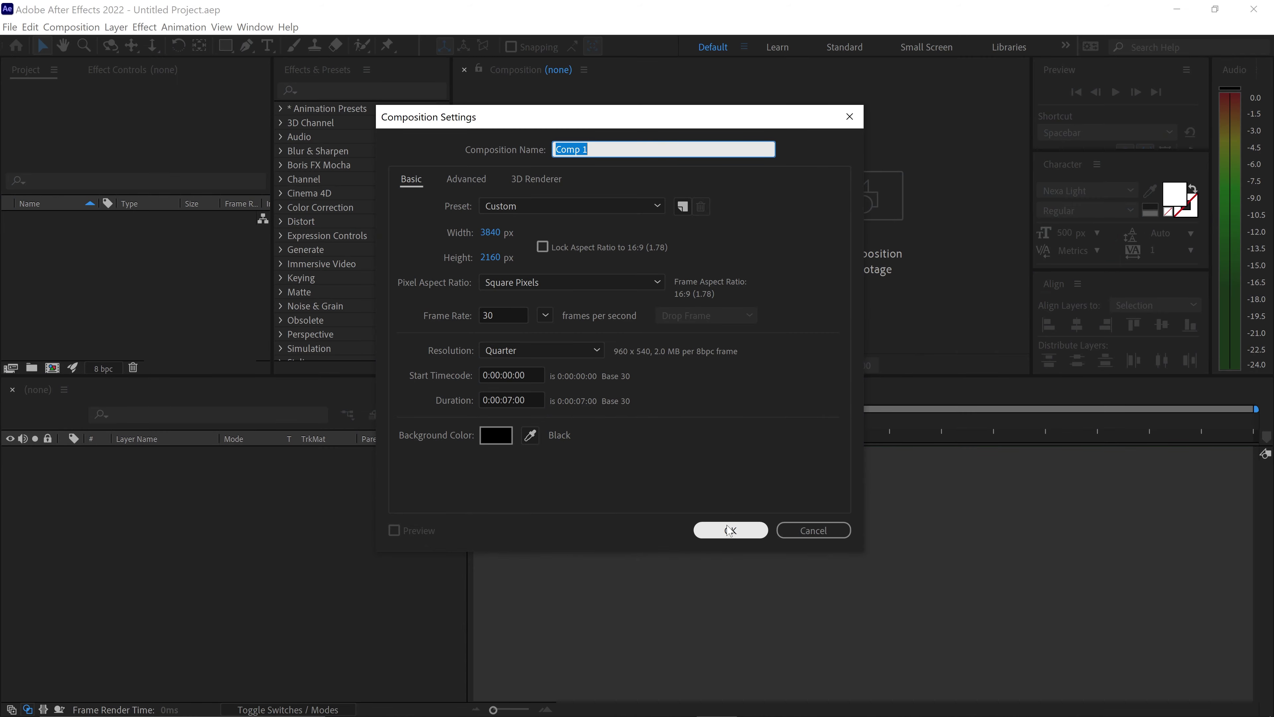
Step: Create a 3840 x 2160, 30 fps composition lasting 7 seconds and add Eagle HD.png to it as a layer
{"action": "left_click", "coordinate": [730, 530]}
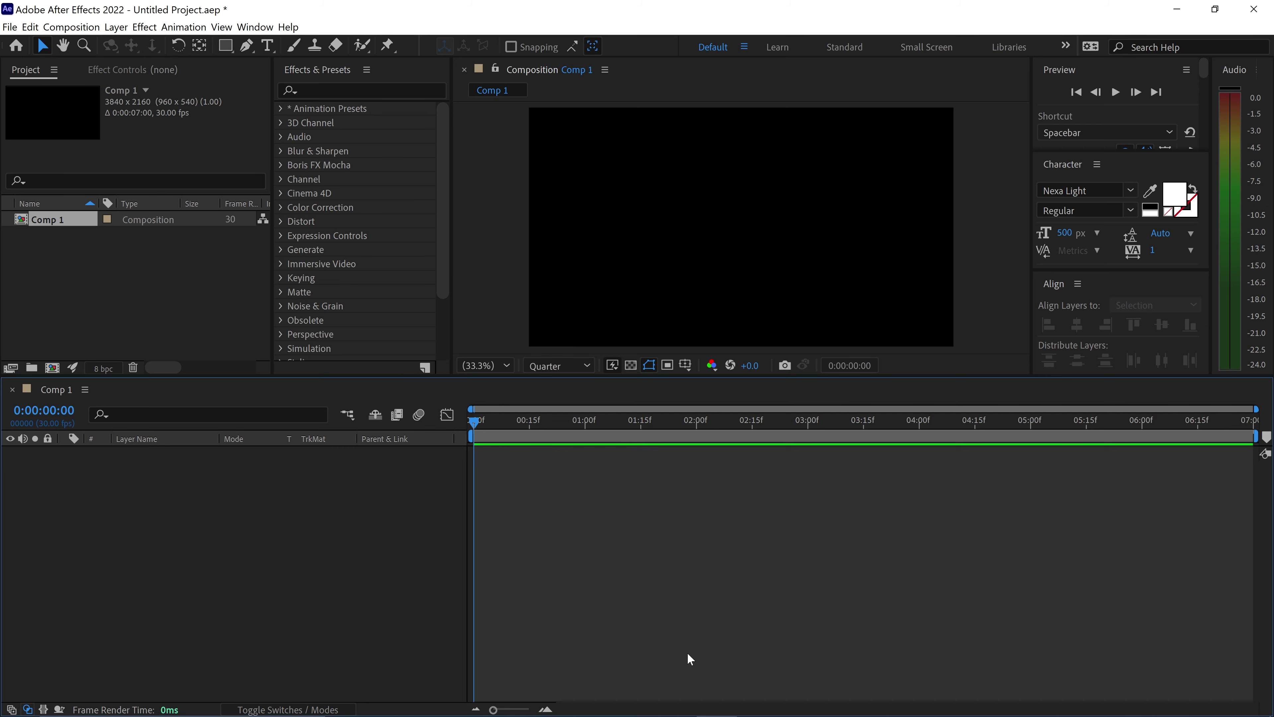
{"action": "left_click", "coordinate": [511, 700]}
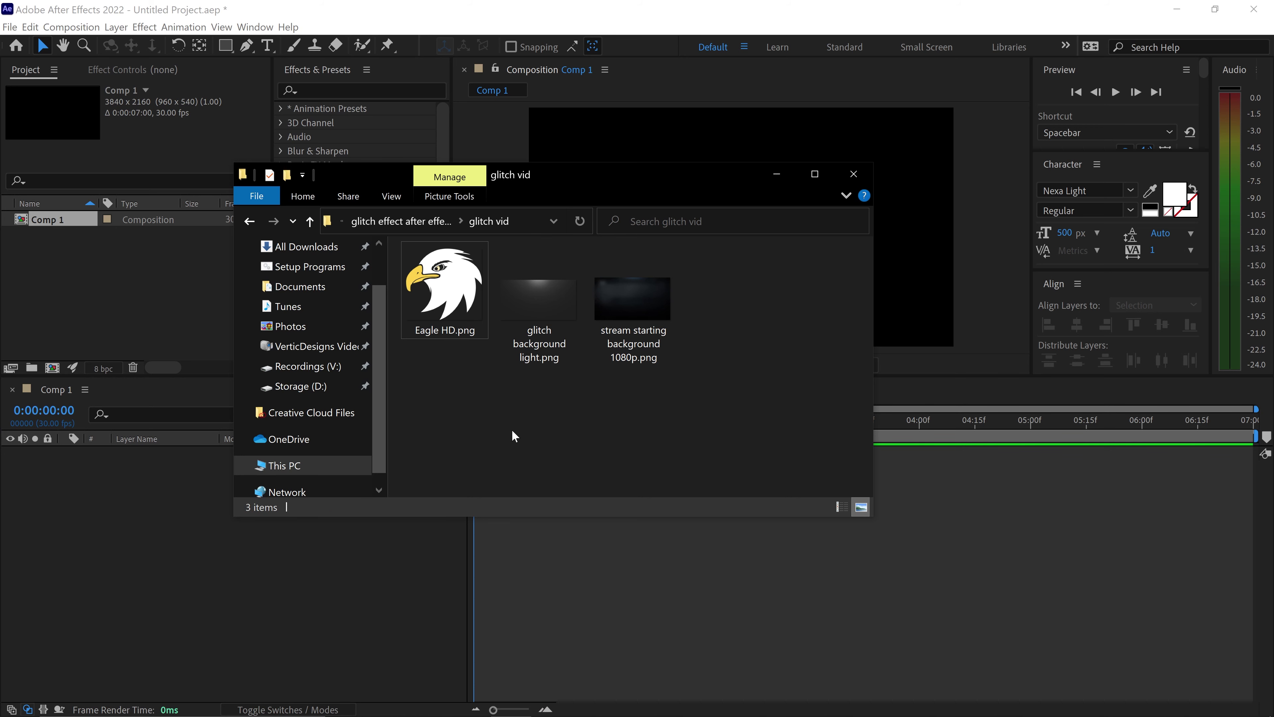
{"action": "left_click", "coordinate": [449, 286]}
{"action": "left_click_drag", "start_coordinate": [450, 287], "coordinate": [211, 563]}
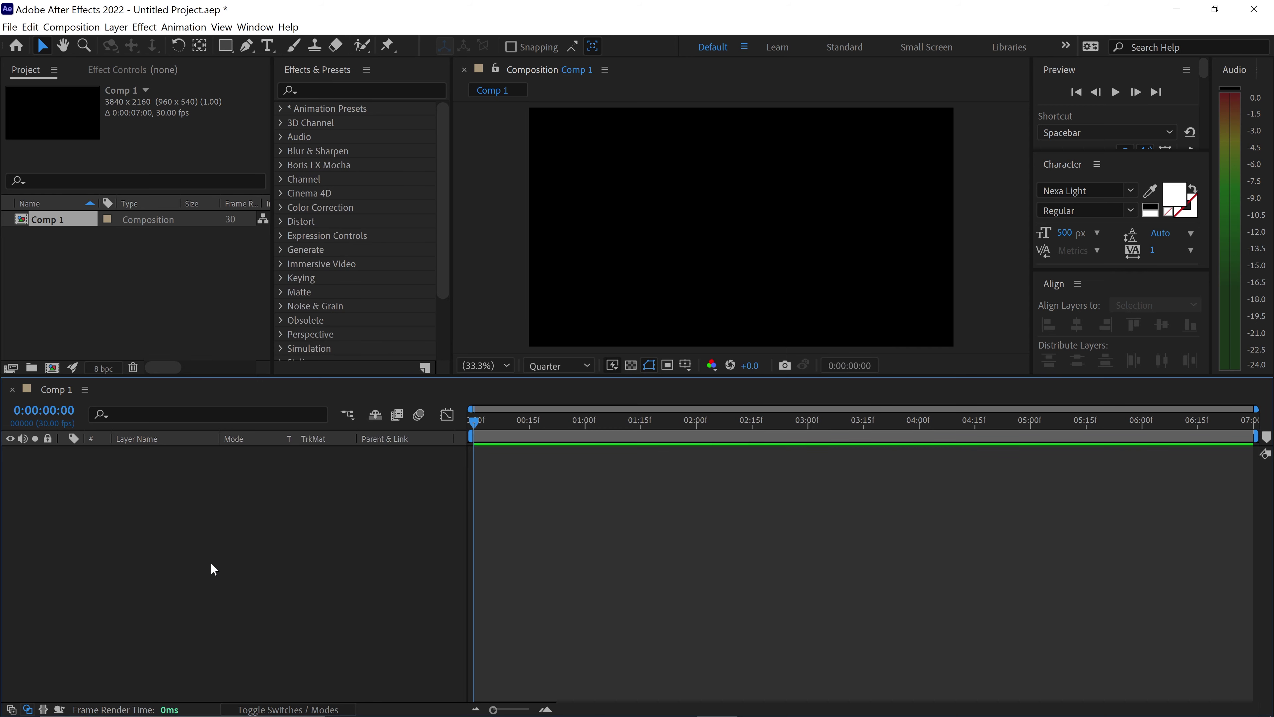
Step: Scale the Eagle HD.png layer to 18% and collapse its properties
{"action": "key", "text": "s"}
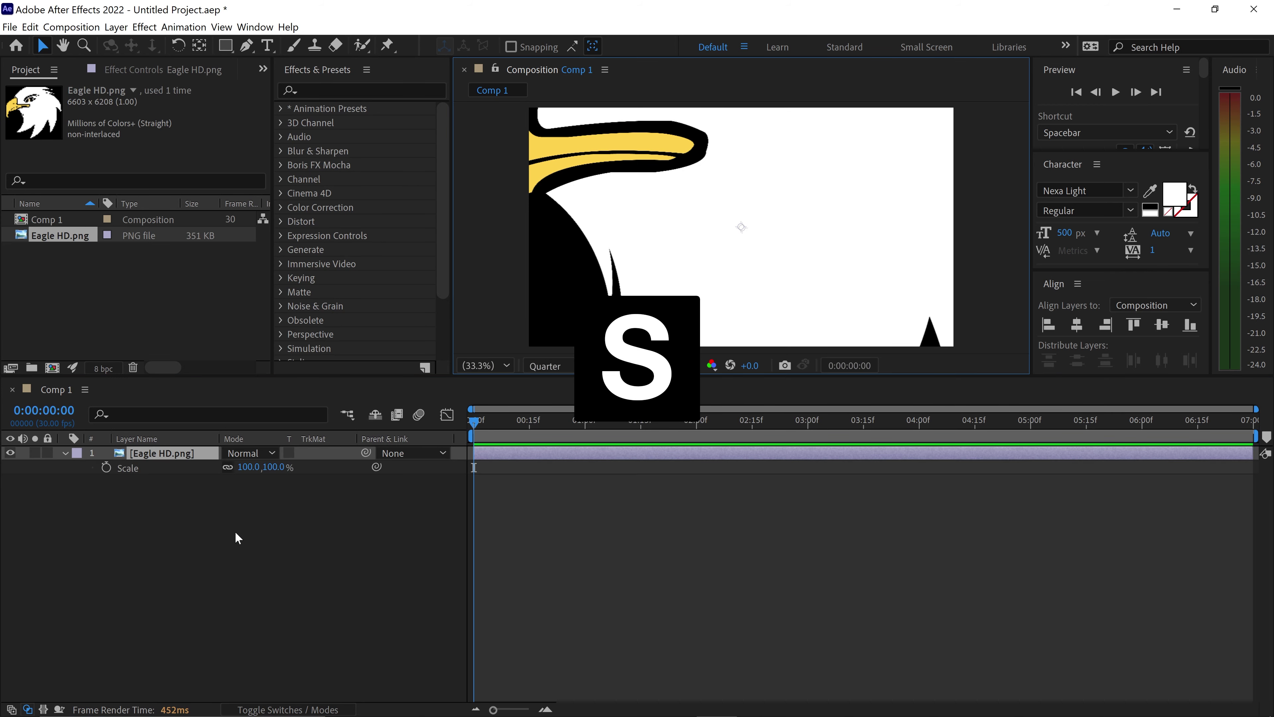
{"action": "left_click", "coordinate": [278, 467]}
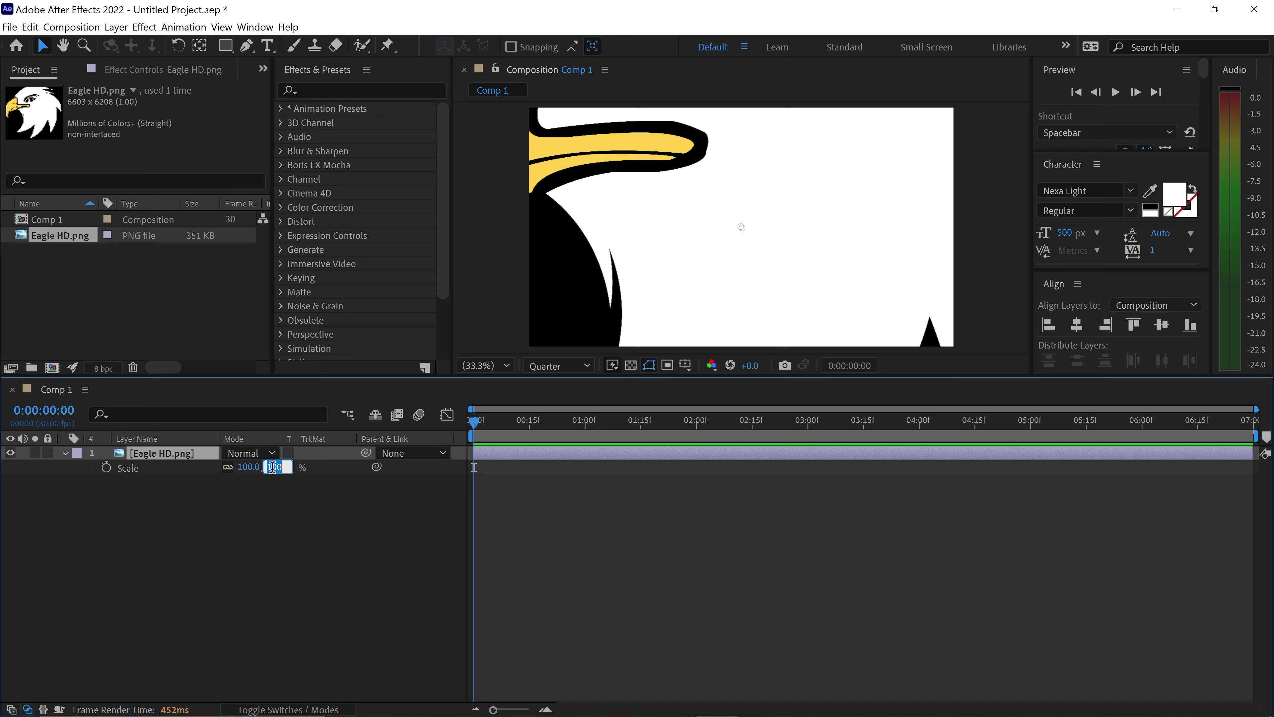
{"action": "type", "text": "18"}
{"action": "left_click", "coordinate": [307, 519]}
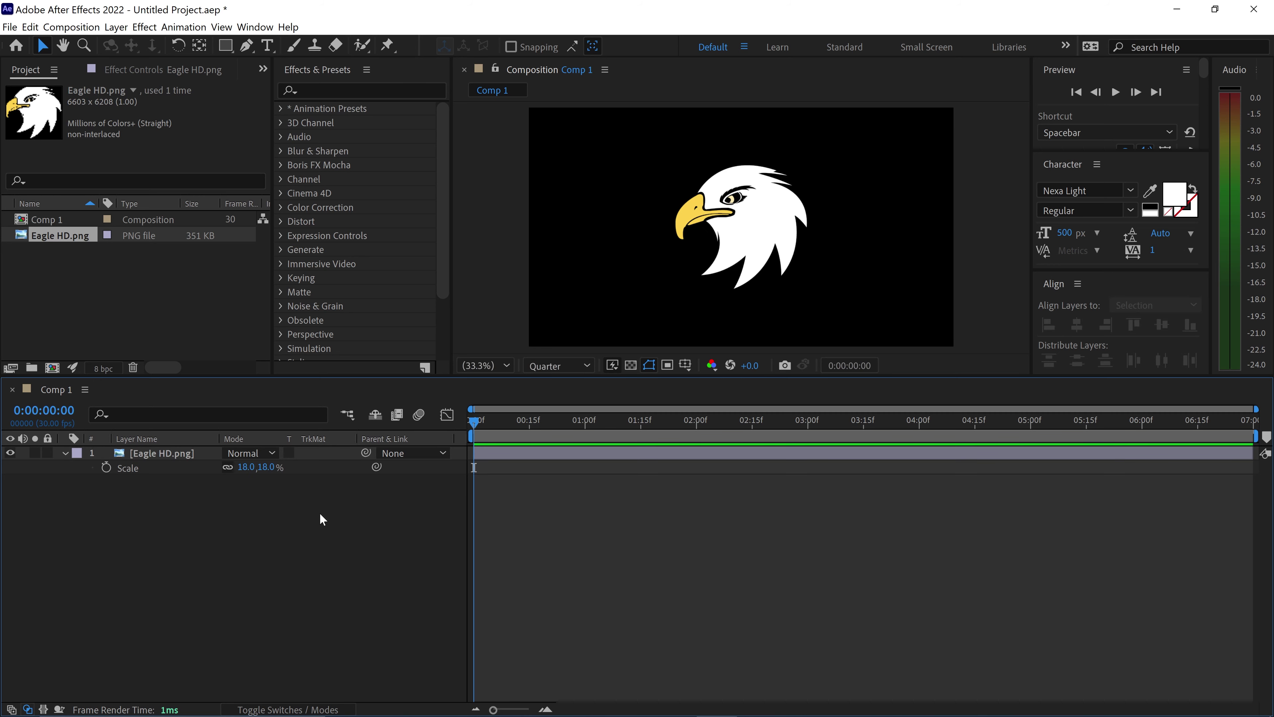
{"action": "left_click", "coordinate": [92, 472]}
{"action": "left_click", "coordinate": [67, 452]}
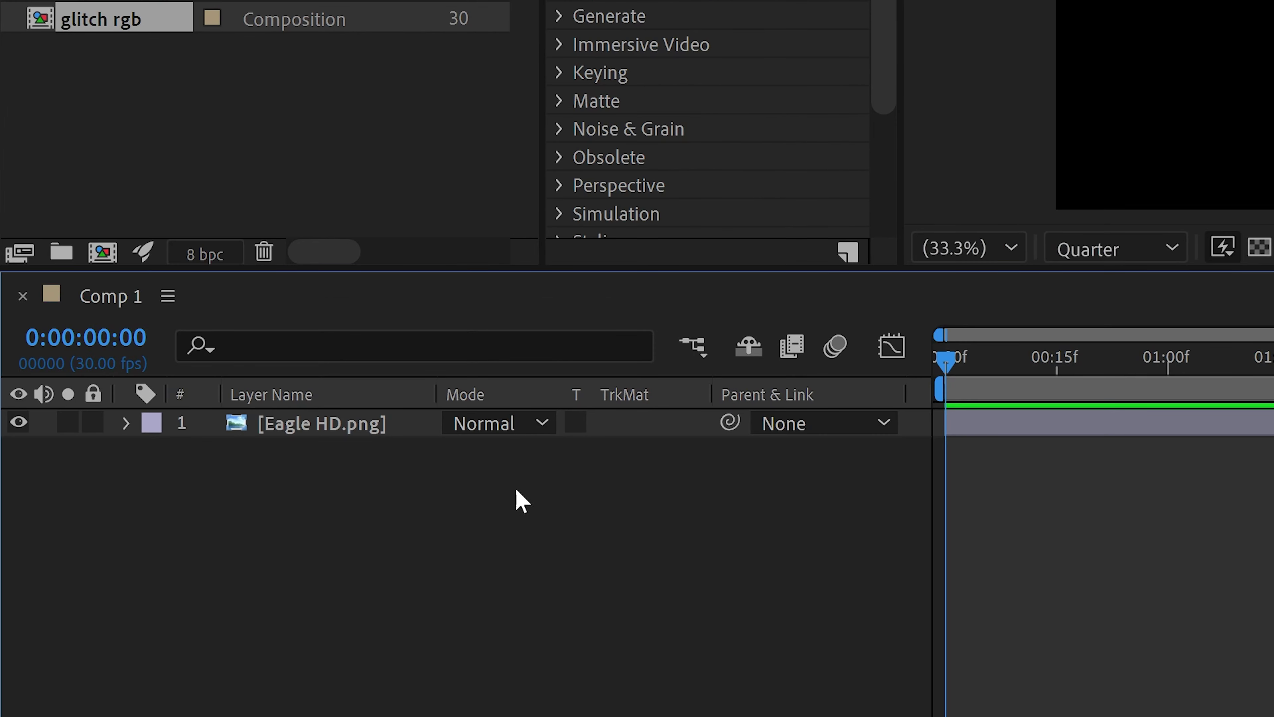
Step: Duplicate the Eagle HD.png layer three times
{"action": "left_click", "coordinate": [392, 428]}
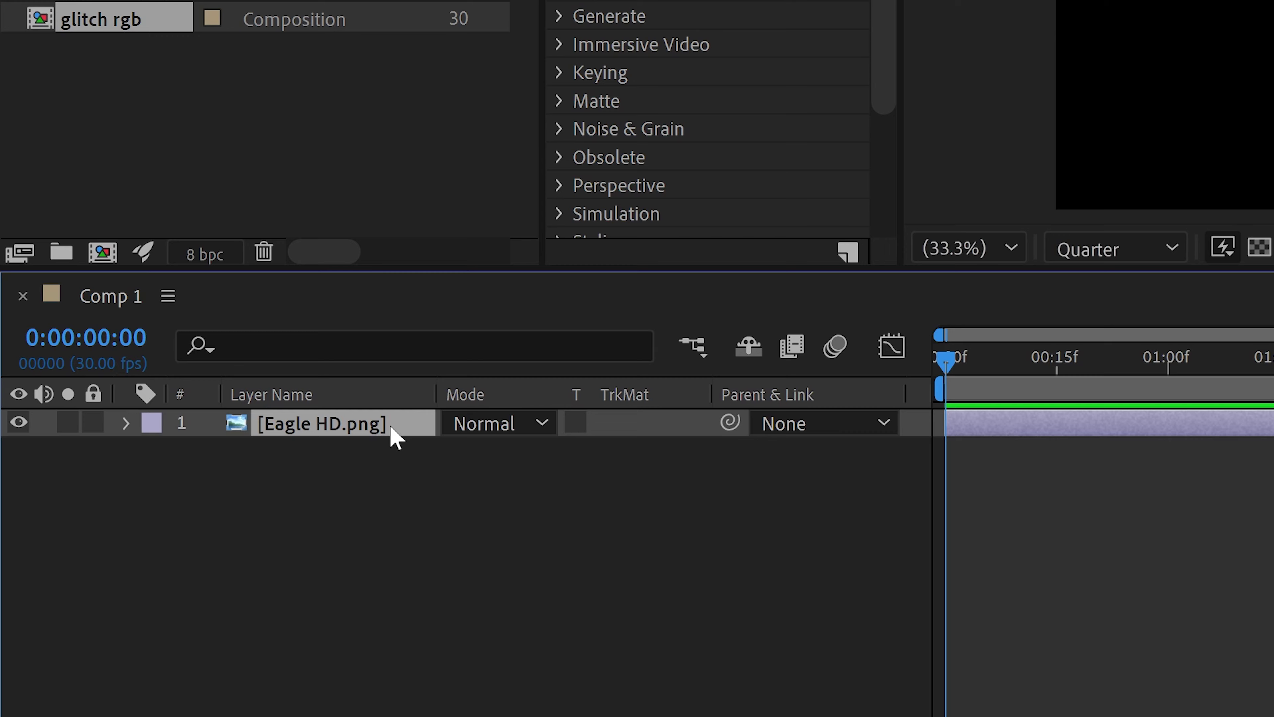
{"action": "key", "text": "ctrl+d"}
{"action": "key", "text": "ctrl+d"}
{"action": "key", "text": "ctrl+d"}
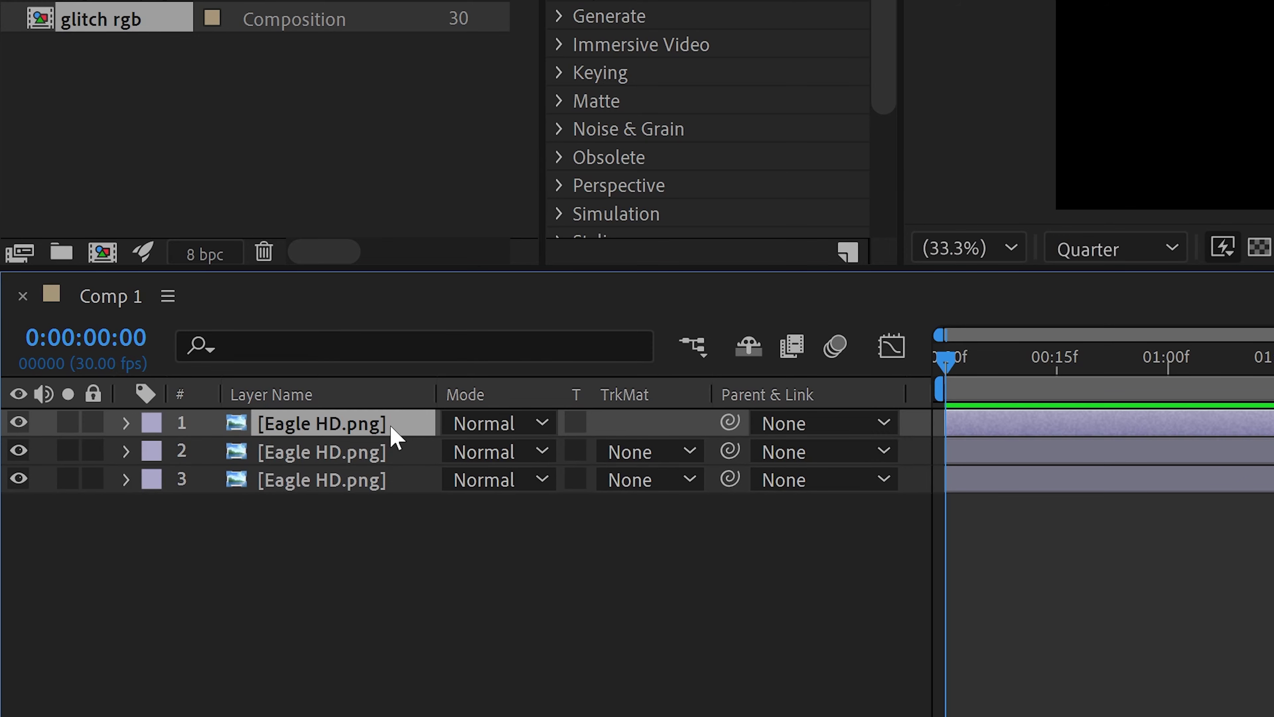
Step: Rename the upper three eagle layers r, g and b, from first to third in the stack
{"action": "right_click", "coordinate": [373, 427]}
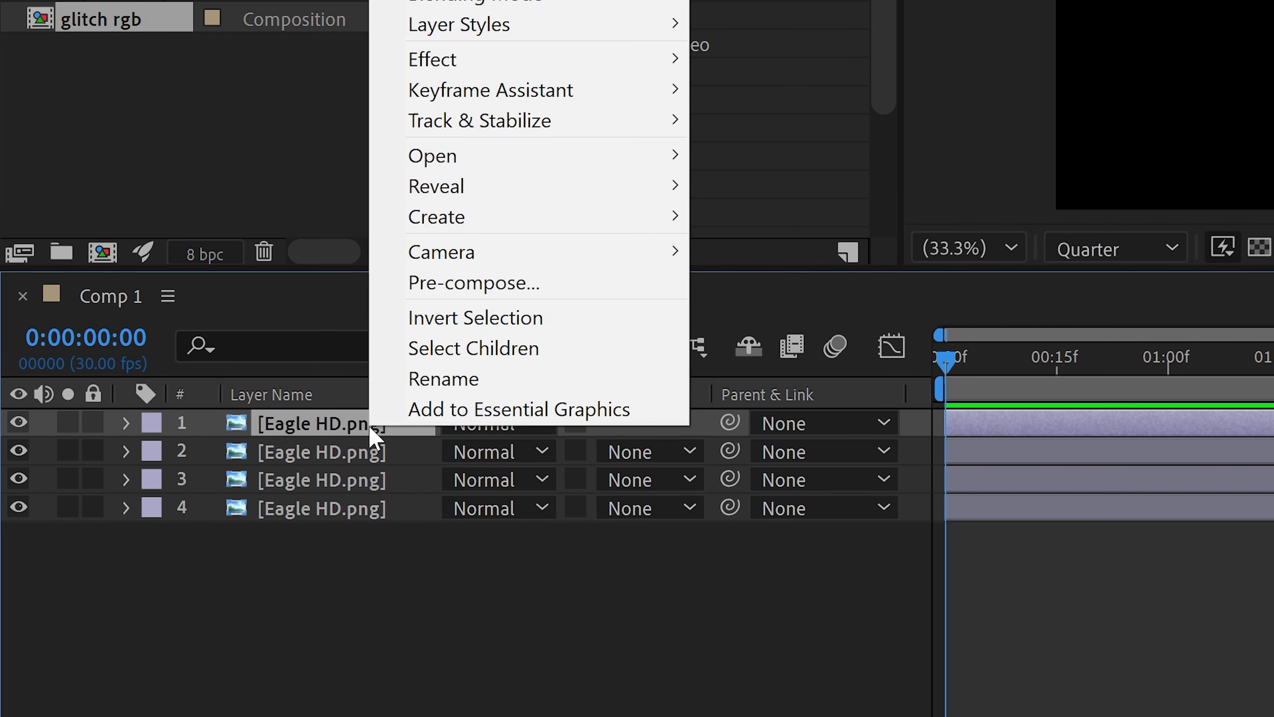
{"action": "left_click", "coordinate": [416, 379]}
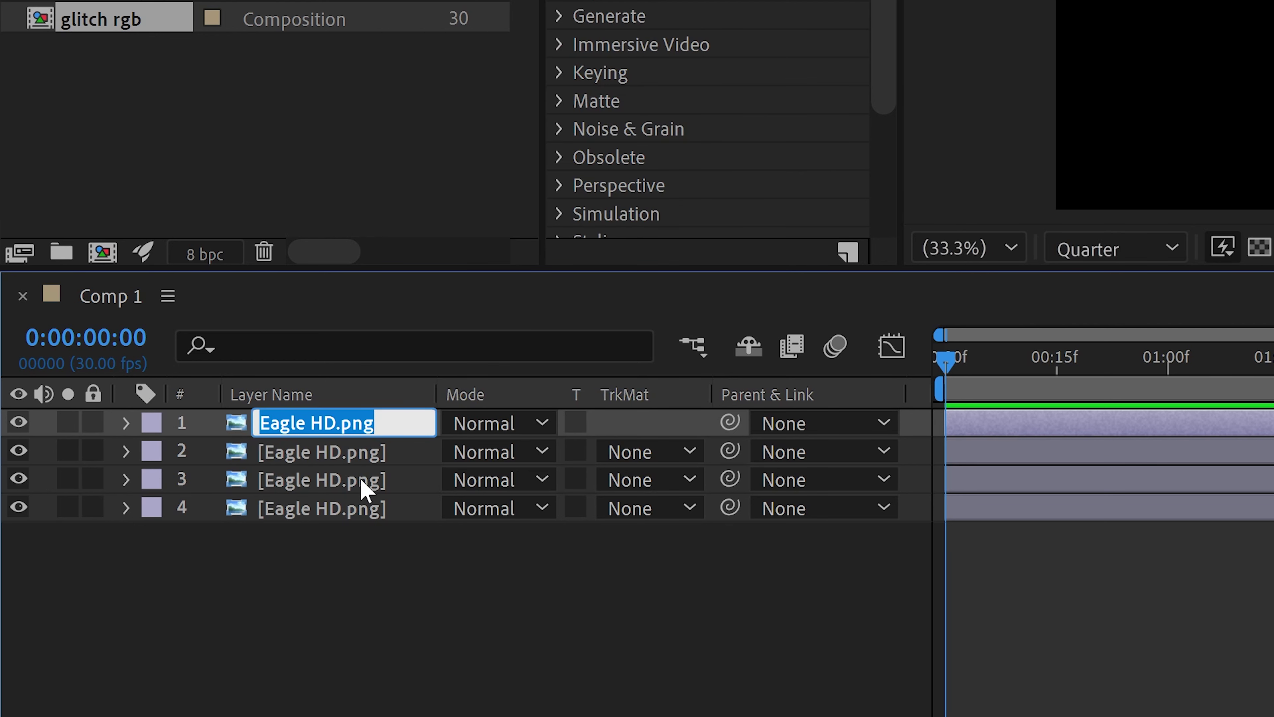
{"action": "type", "text": "r"}
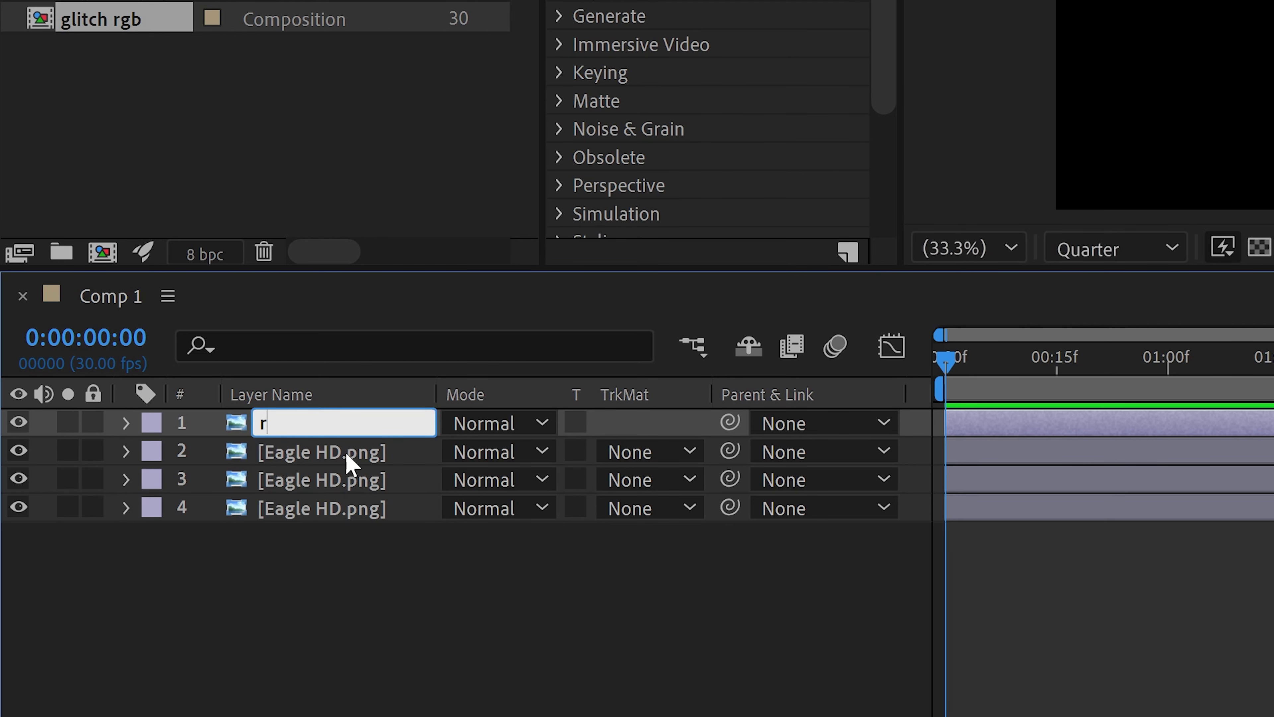
{"action": "right_click", "coordinate": [351, 460]}
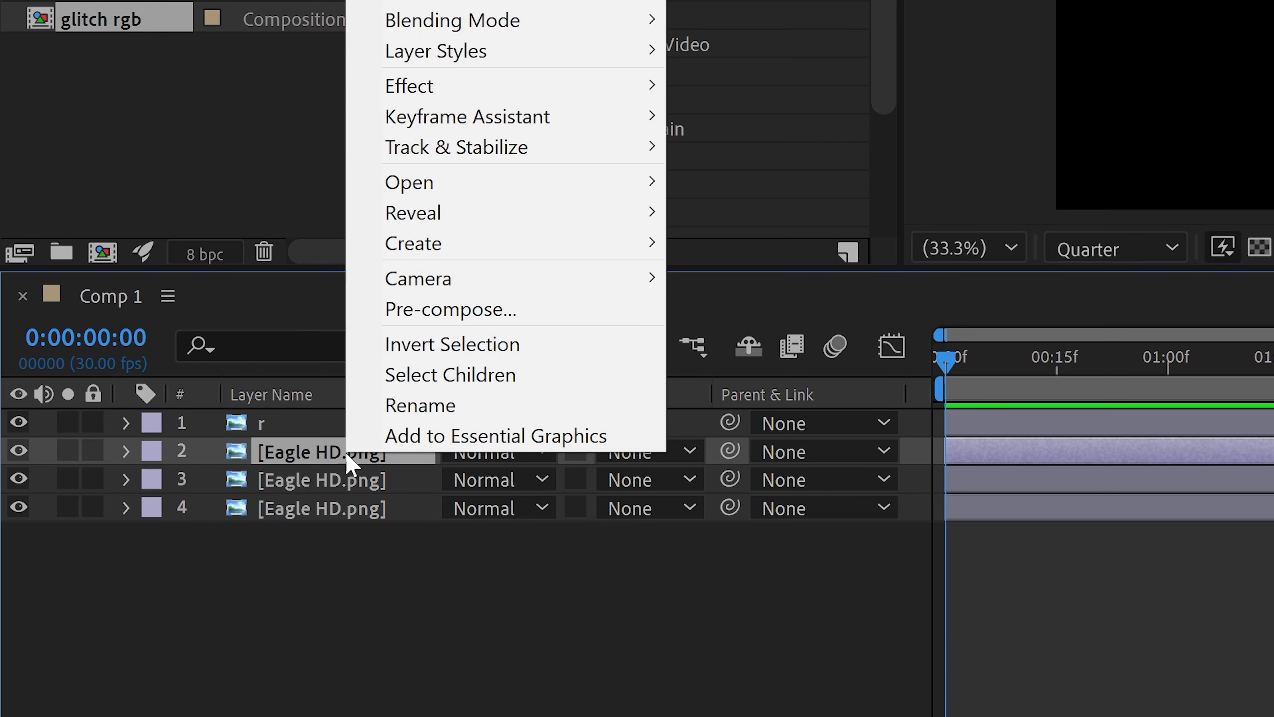
{"action": "left_click", "coordinate": [403, 406]}
{"action": "type", "text": "g"}
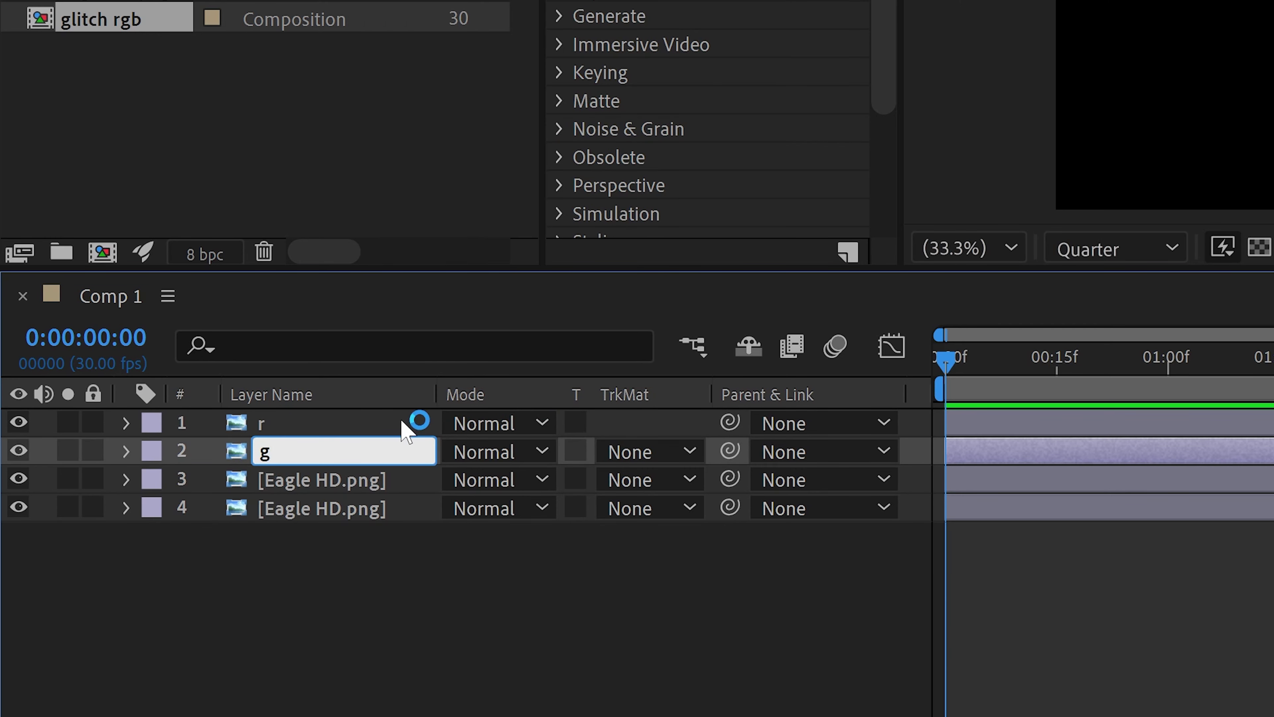
{"action": "right_click", "coordinate": [386, 490]}
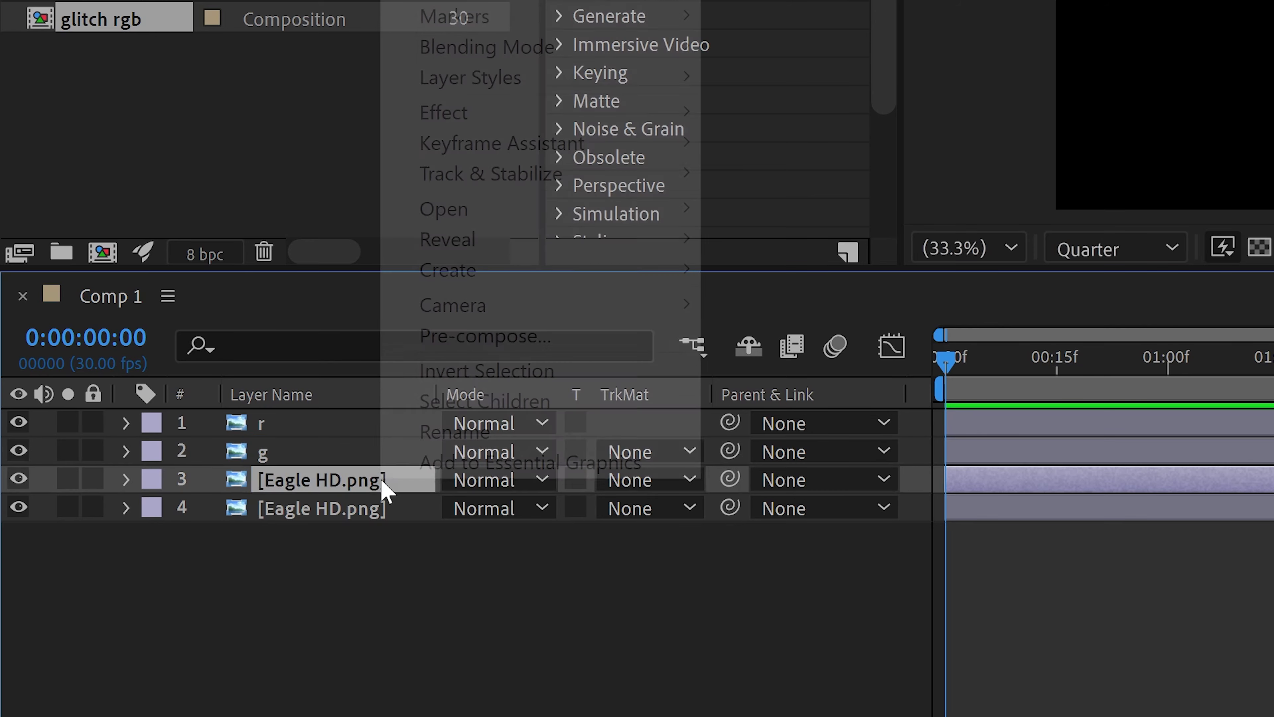
{"action": "left_click", "coordinate": [426, 437]}
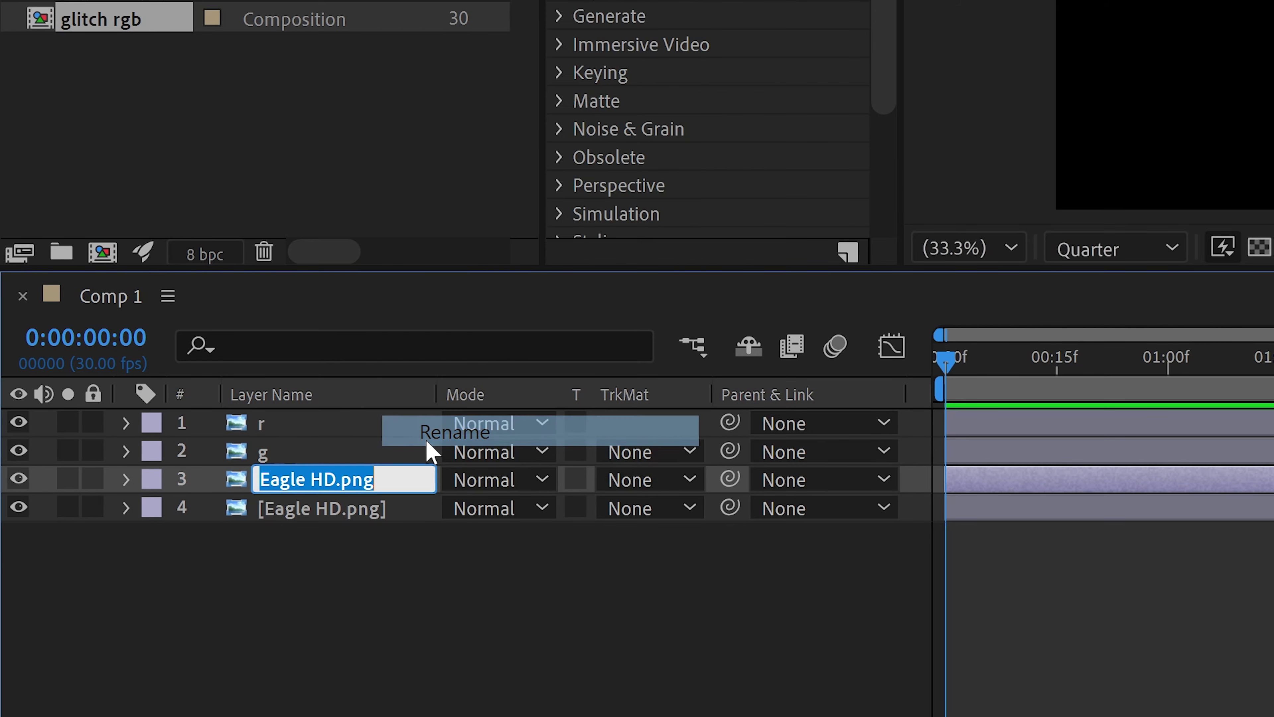
{"action": "type", "text": "b"}
{"action": "key", "text": "Return"}
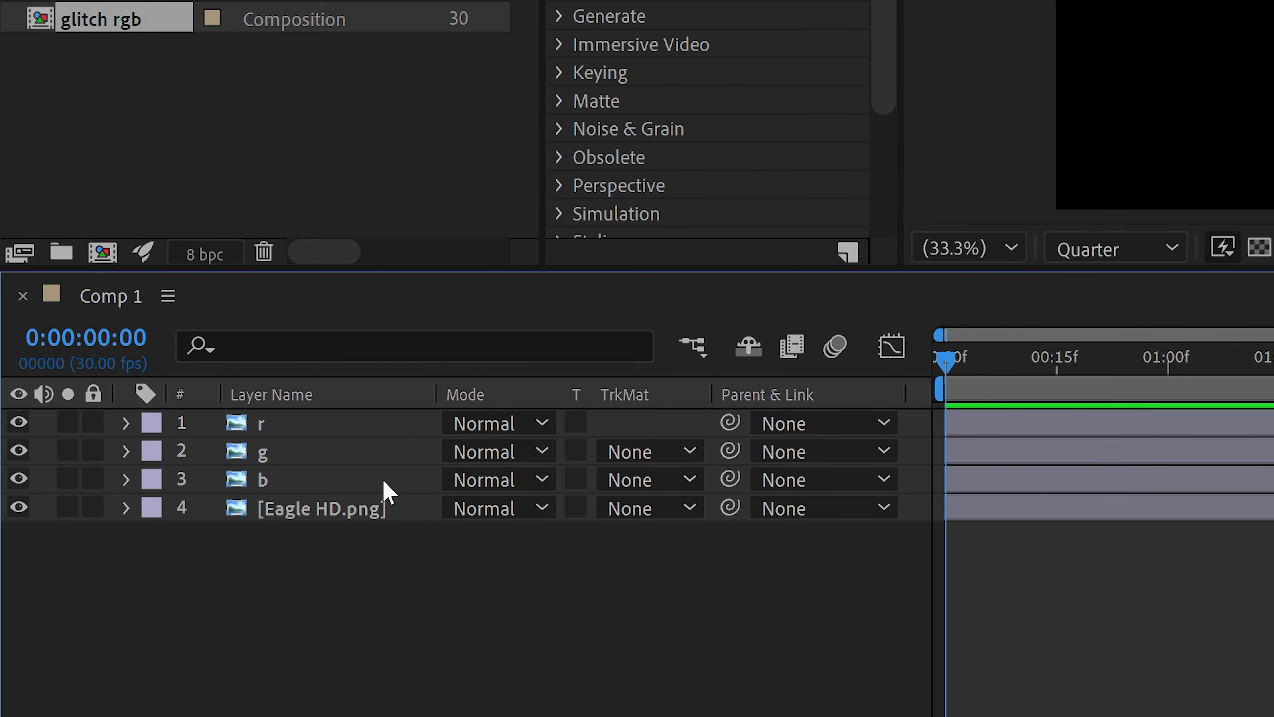
Step: Pre-compose the r, g and b layers together into a new composition named "glitch rgb", moving all attributes into it
{"action": "left_click", "coordinate": [293, 423]}
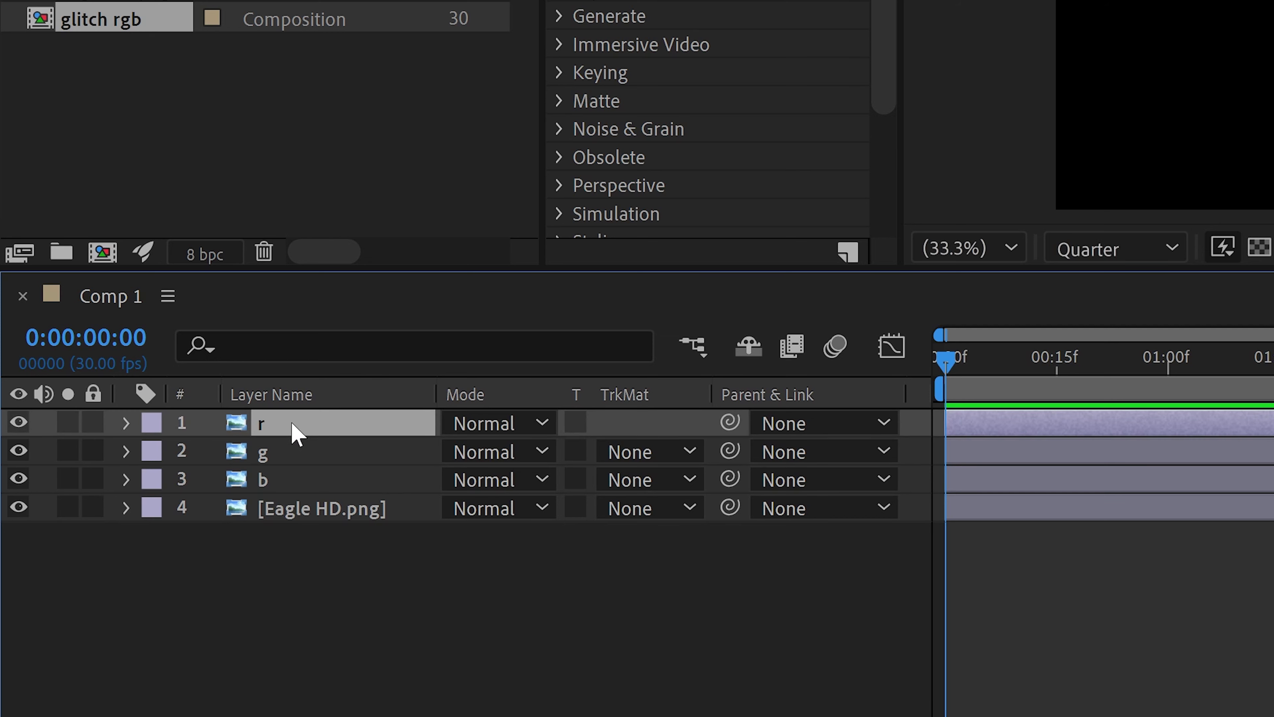
{"action": "left_click", "coordinate": [298, 481], "text": "shift"}
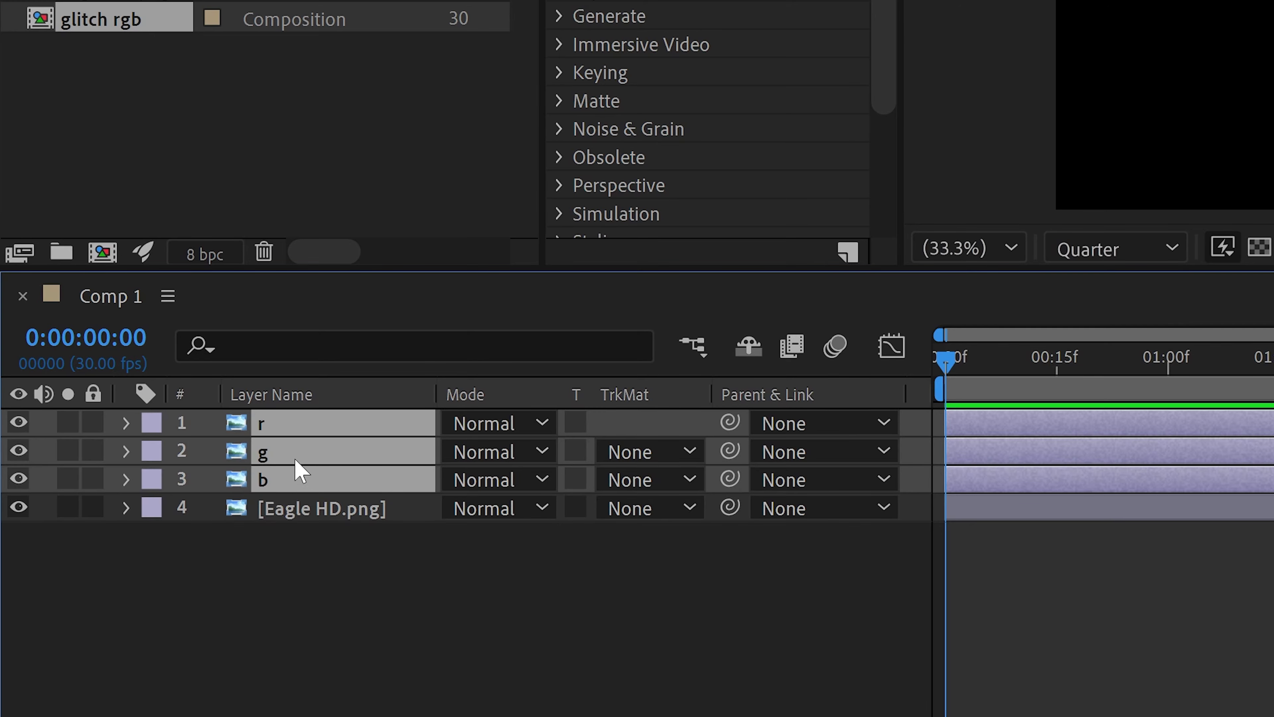
{"action": "right_click", "coordinate": [296, 462]}
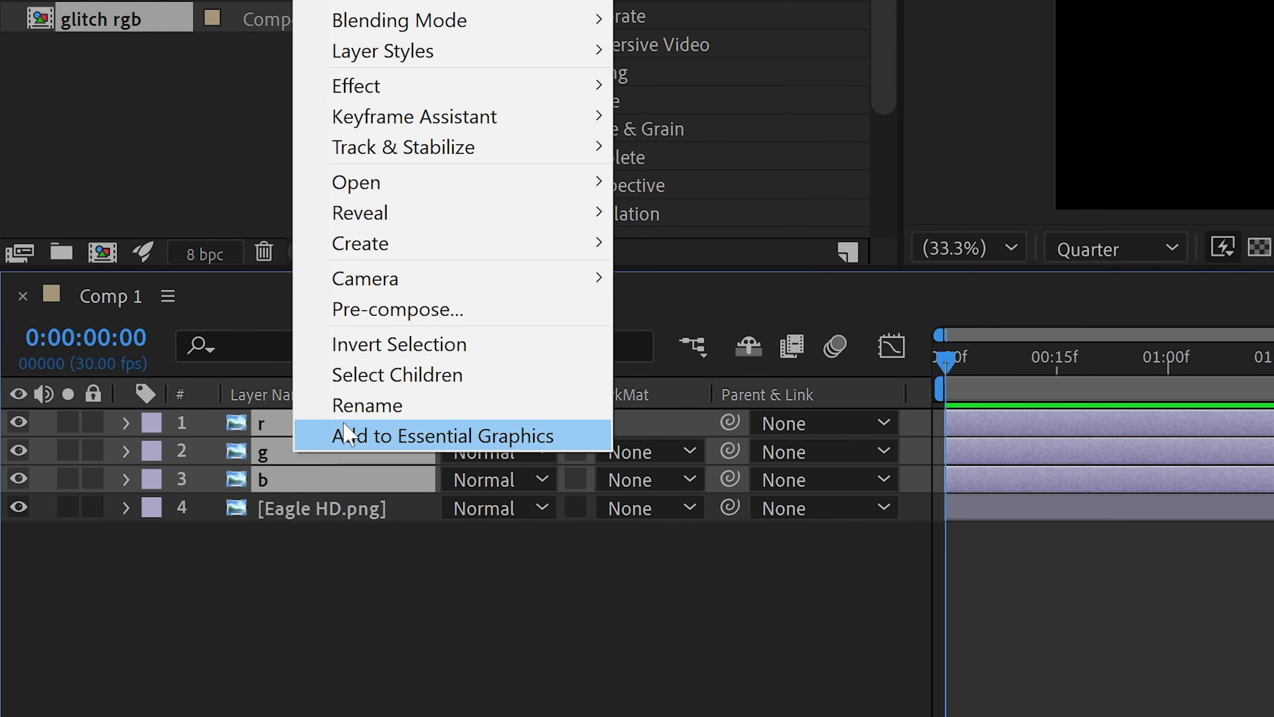
{"action": "left_click", "coordinate": [417, 310]}
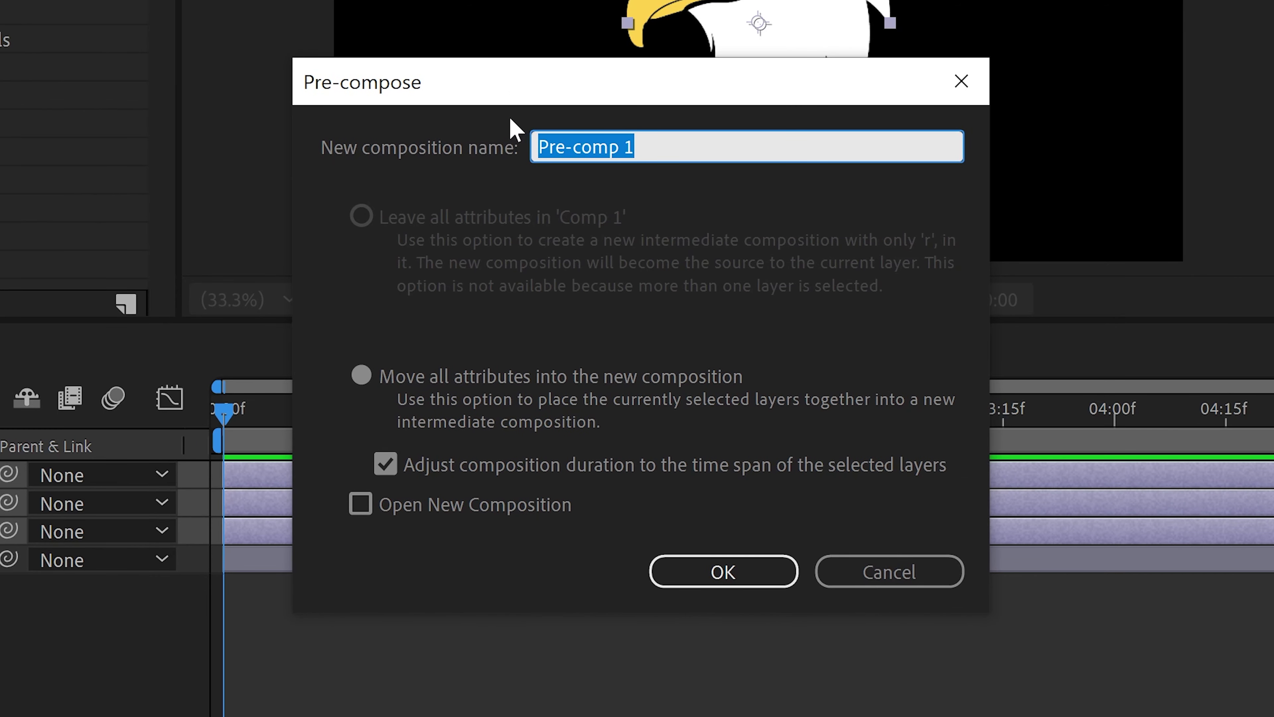
{"action": "type", "text": "glitch rgb"}
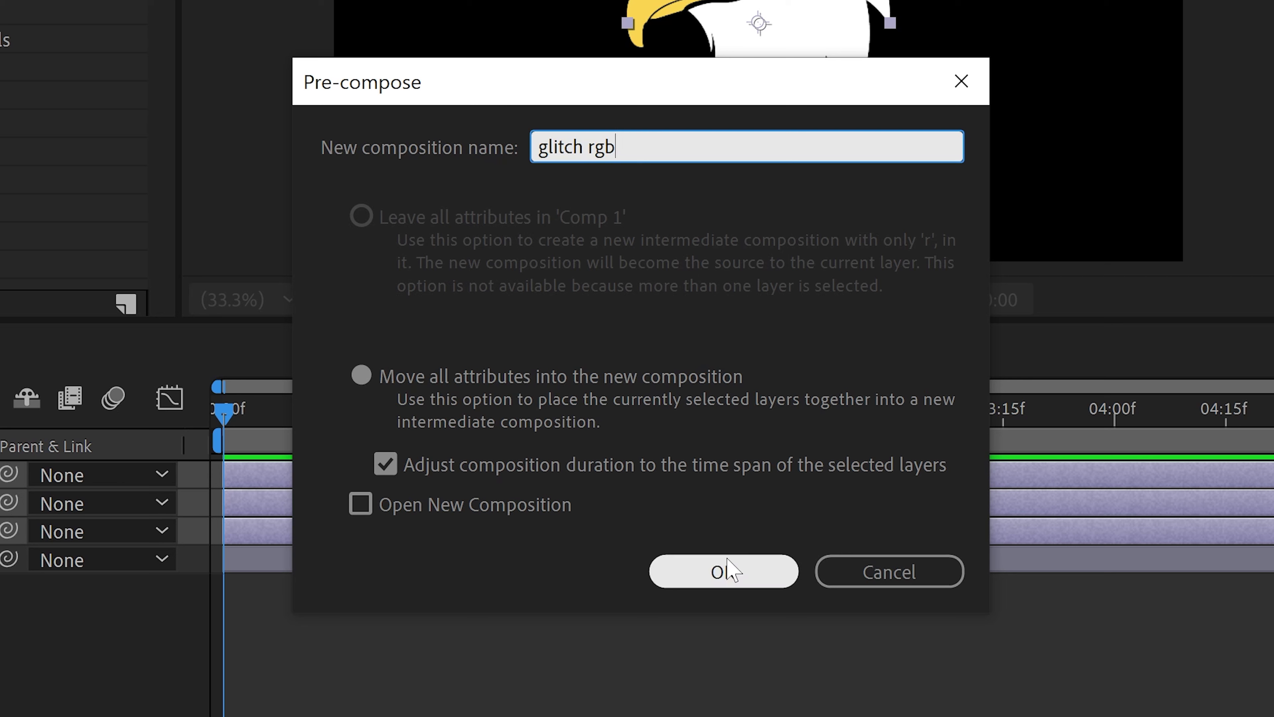
{"action": "left_click", "coordinate": [727, 572]}
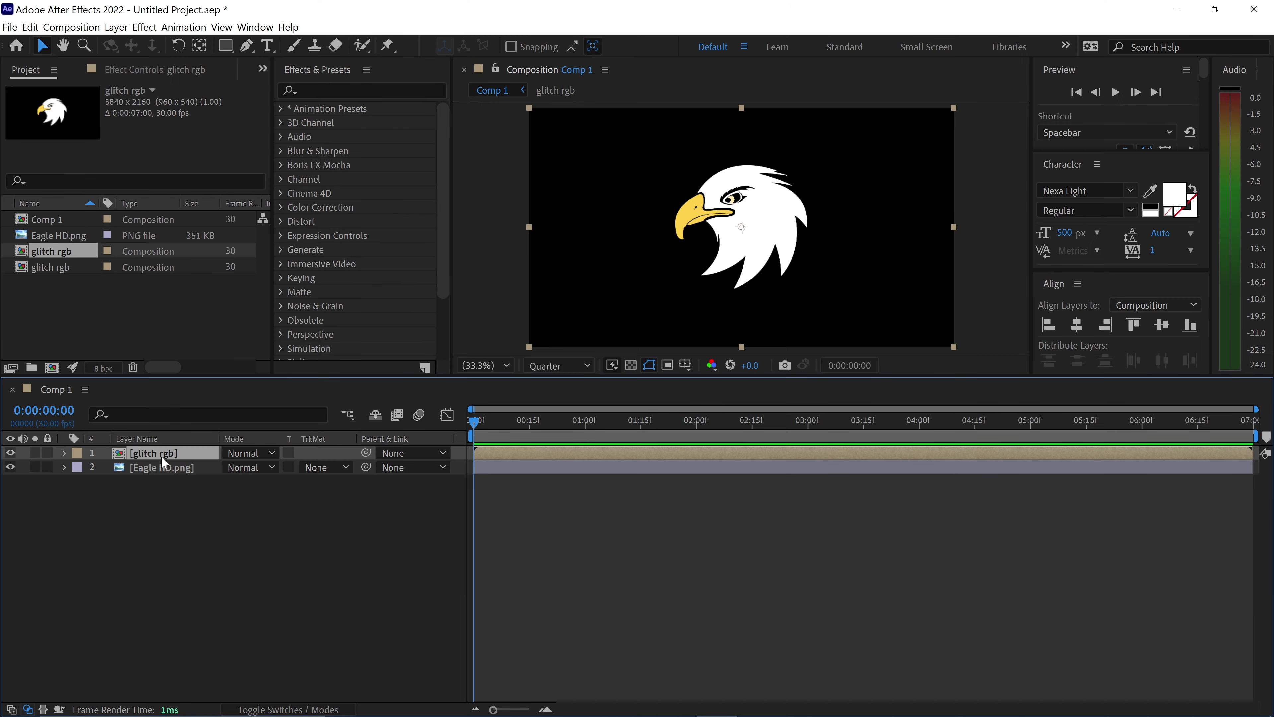
Step: Open the glitch rgb composition and apply the Channel Mixer effect to the r layer
{"action": "double_click", "coordinate": [158, 453]}
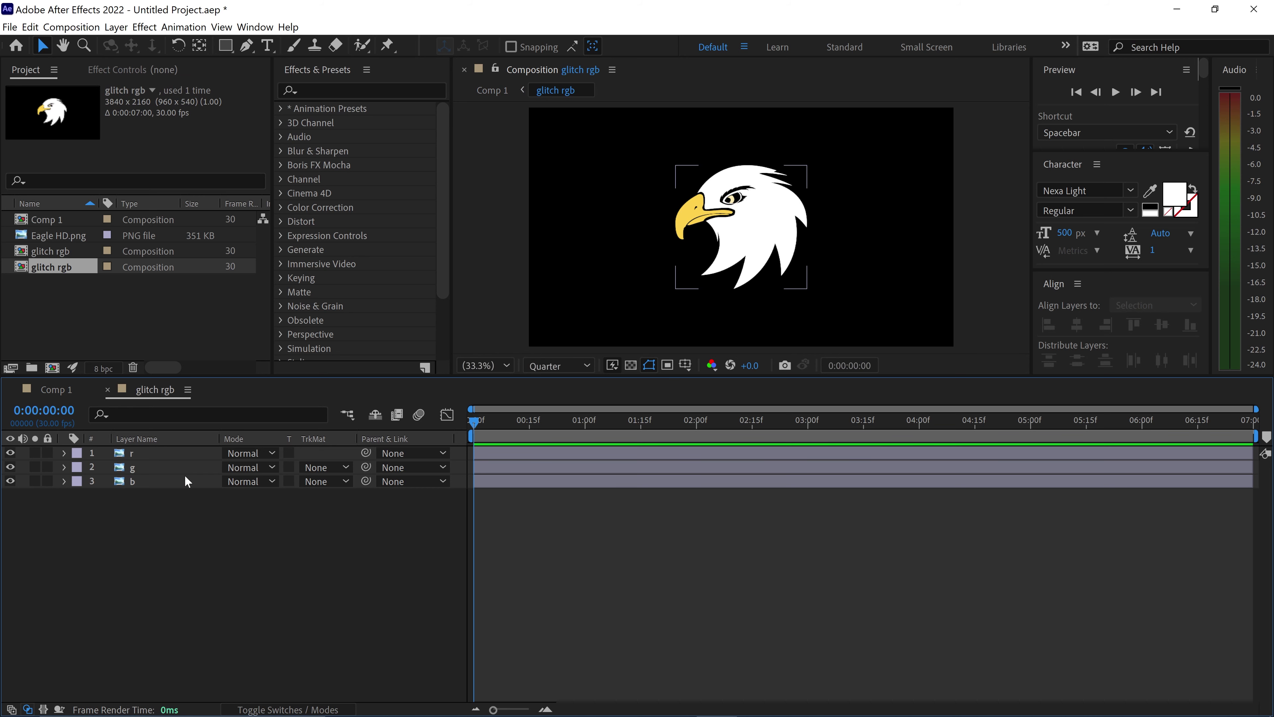
{"action": "key", "text": "ctrl+Down"}
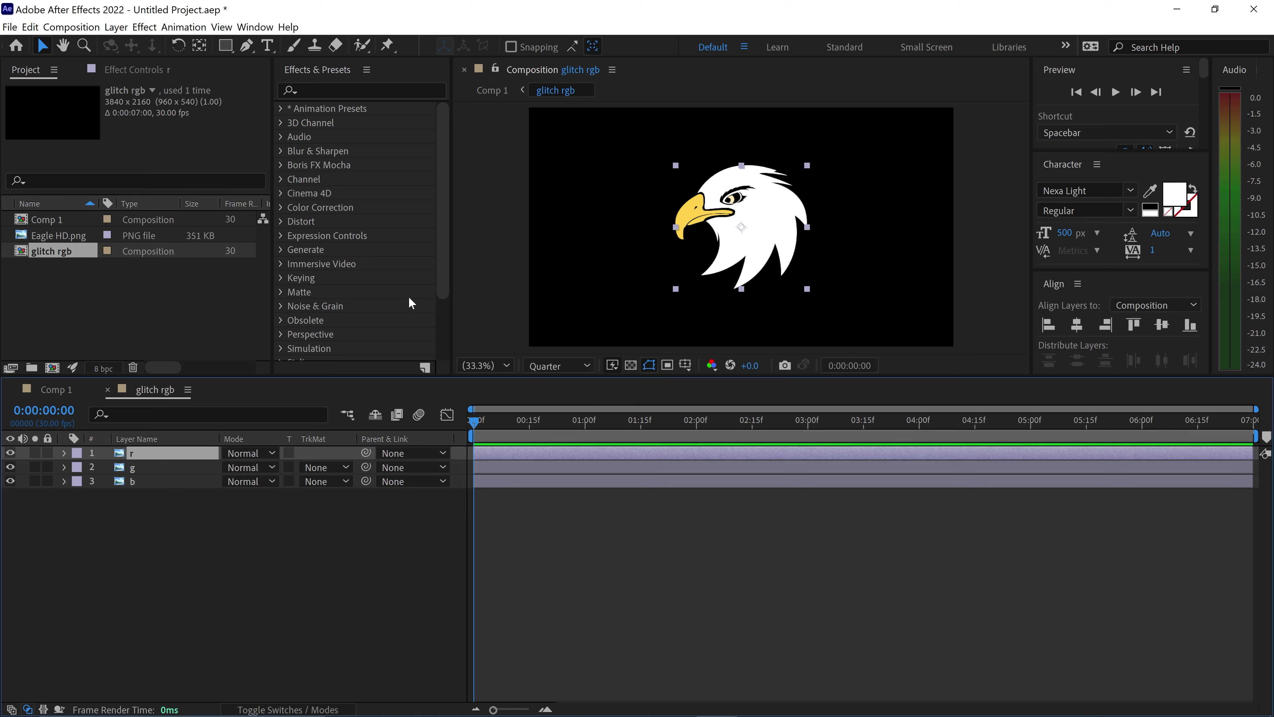
{"action": "left_click", "coordinate": [383, 90]}
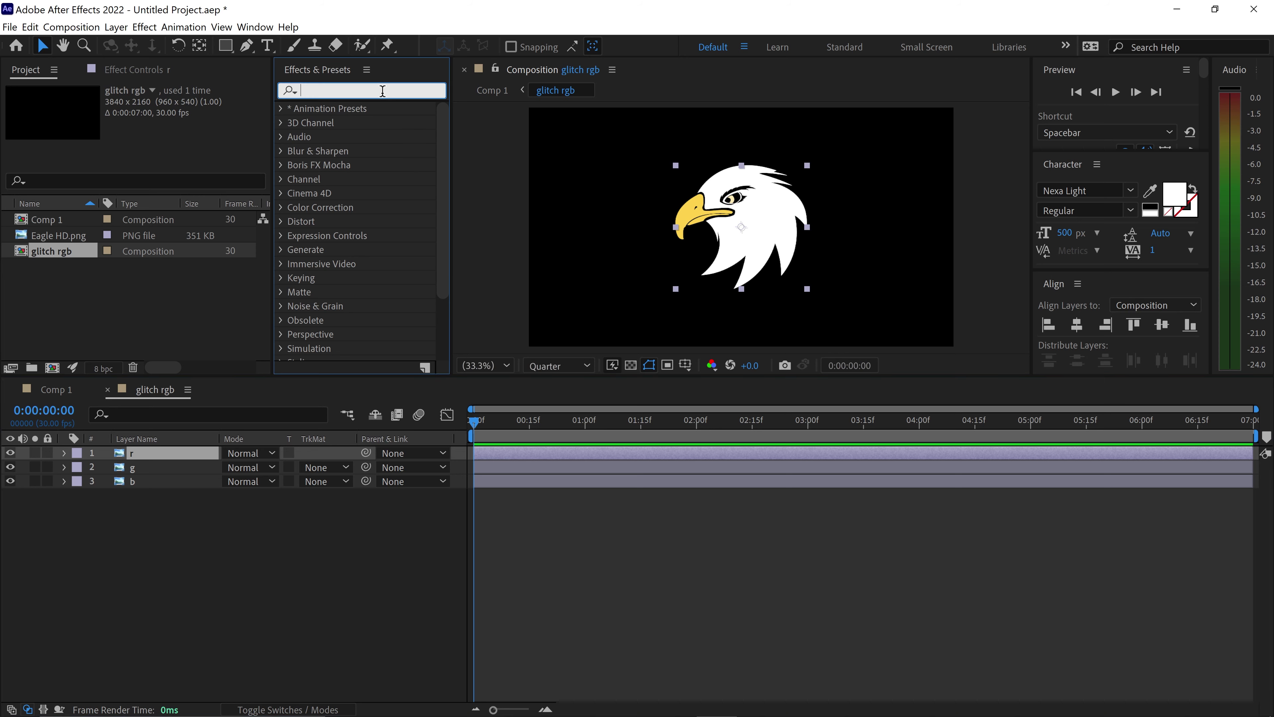
{"action": "type", "text": "chann"}
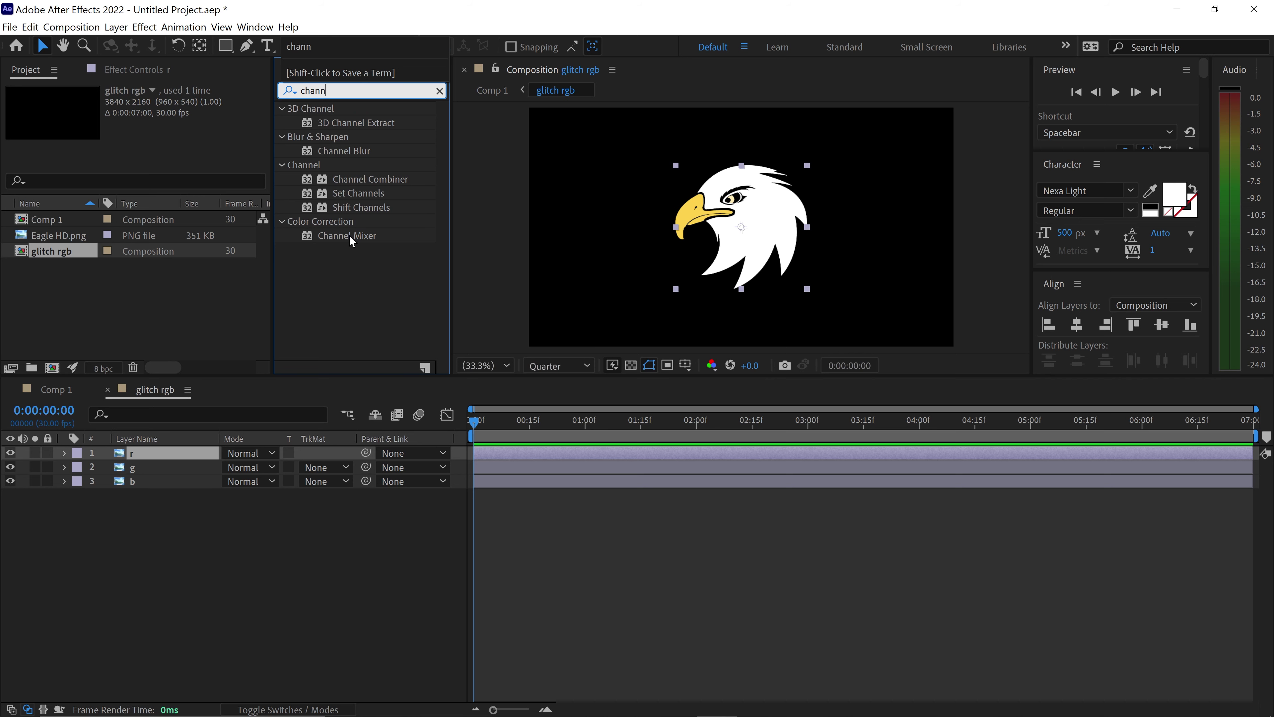
{"action": "left_click", "coordinate": [351, 240]}
{"action": "left_click_drag", "start_coordinate": [351, 237], "coordinate": [166, 454]}
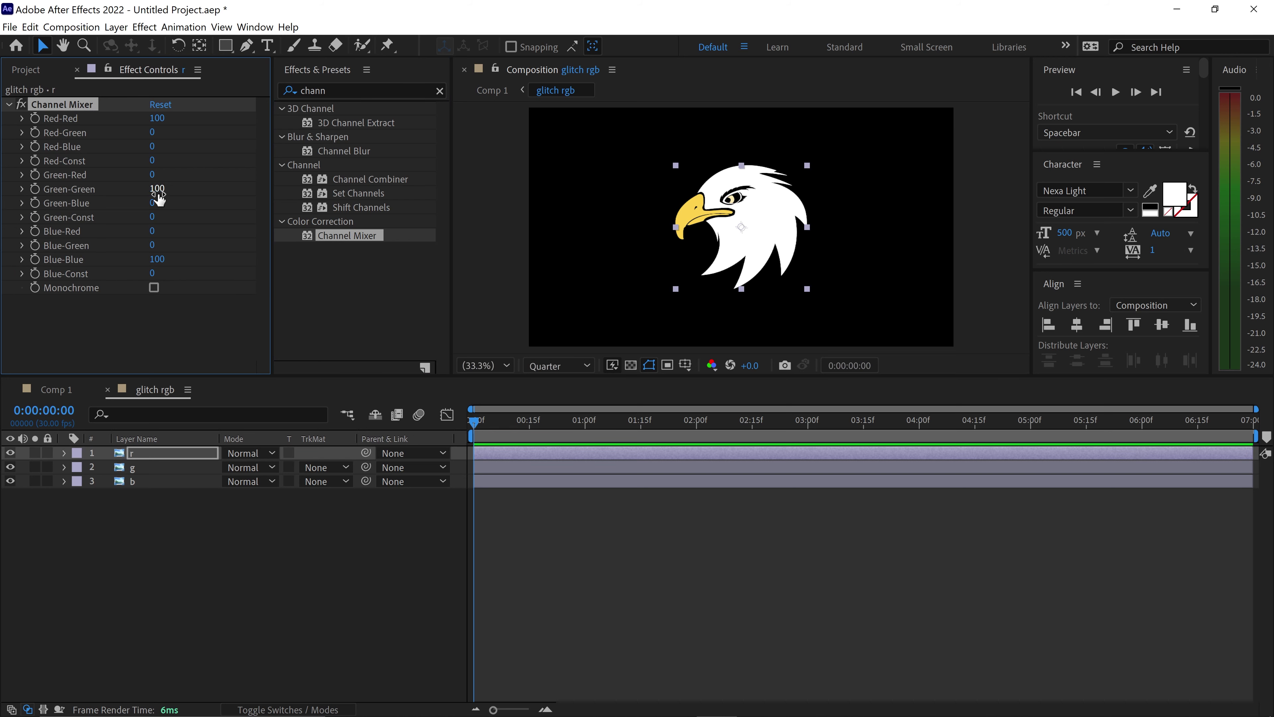
Step: Set Green-Green and Blue-Blue to 0 in the r layer's Channel Mixer
{"action": "left_click", "coordinate": [157, 189]}
{"action": "type", "text": "0"}
{"action": "key", "text": "Return"}
{"action": "left_click", "coordinate": [157, 260]}
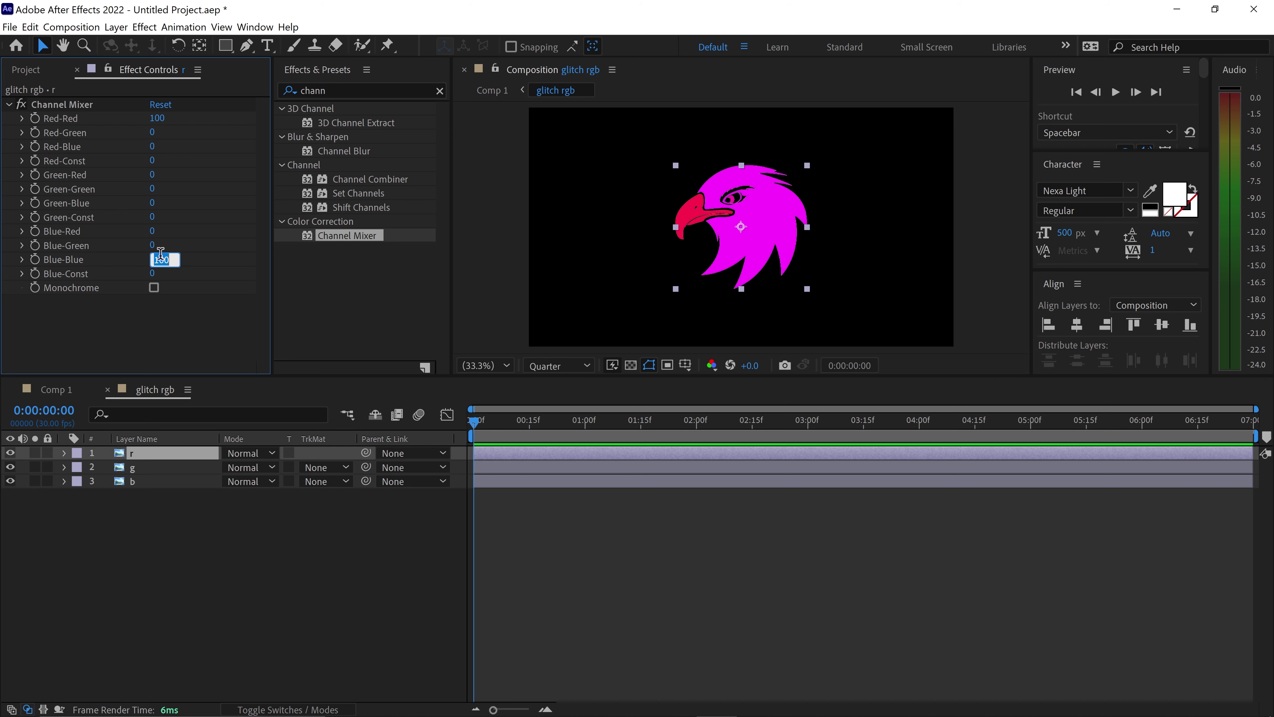
{"action": "type", "text": "0"}
{"action": "key", "text": "Return"}
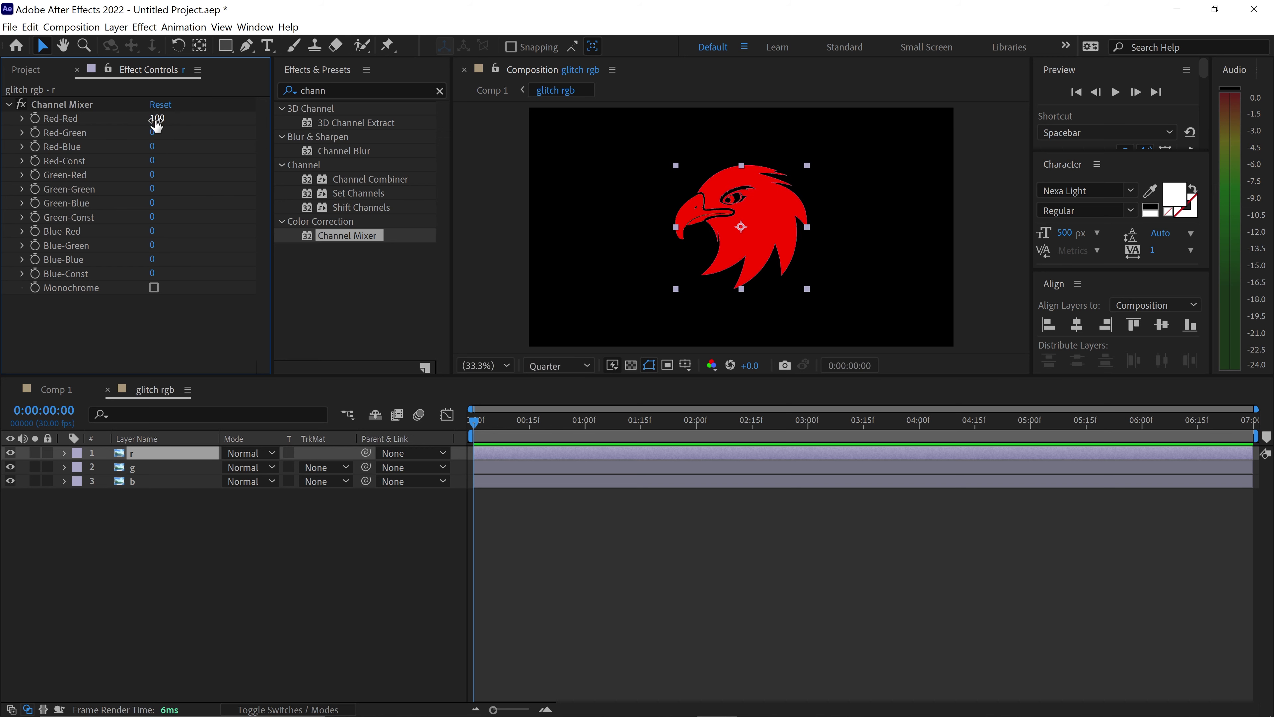
Step: Hide the r layer and apply the Channel Mixer effect to the g layer
{"action": "left_click", "coordinate": [10, 452]}
{"action": "left_click", "coordinate": [141, 472]}
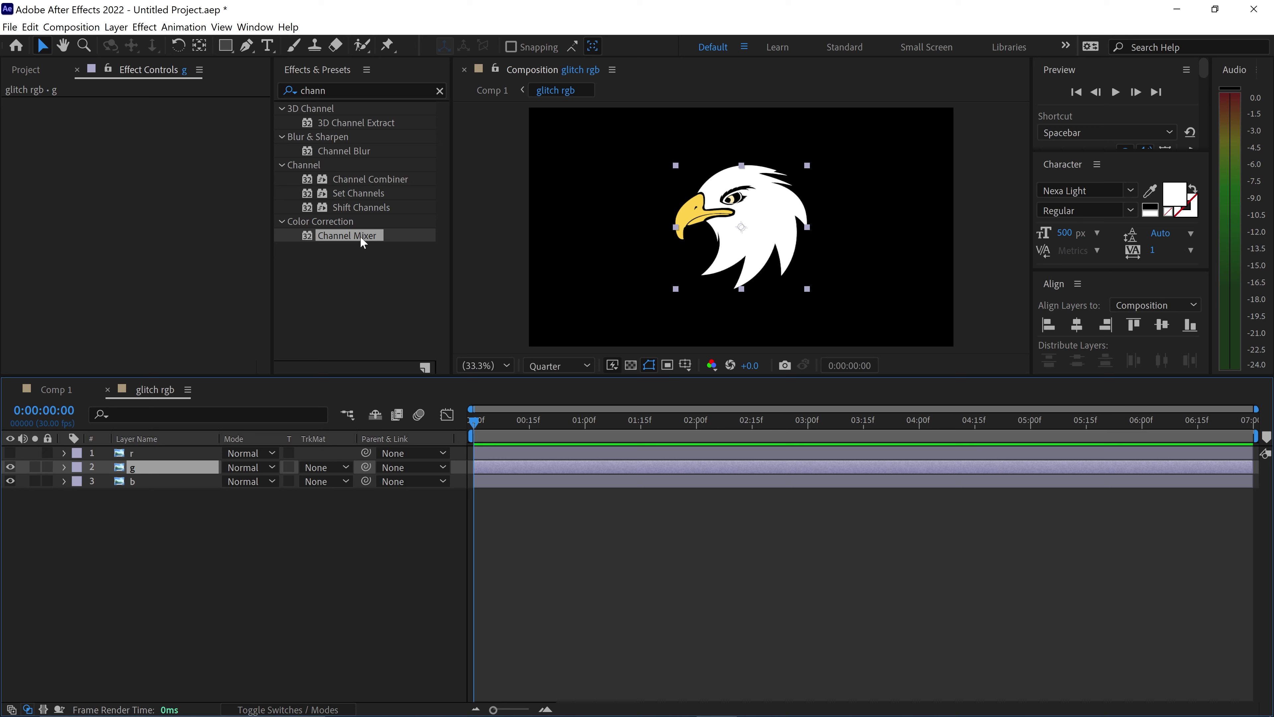
{"action": "left_click_drag", "start_coordinate": [363, 238], "coordinate": [185, 267]}
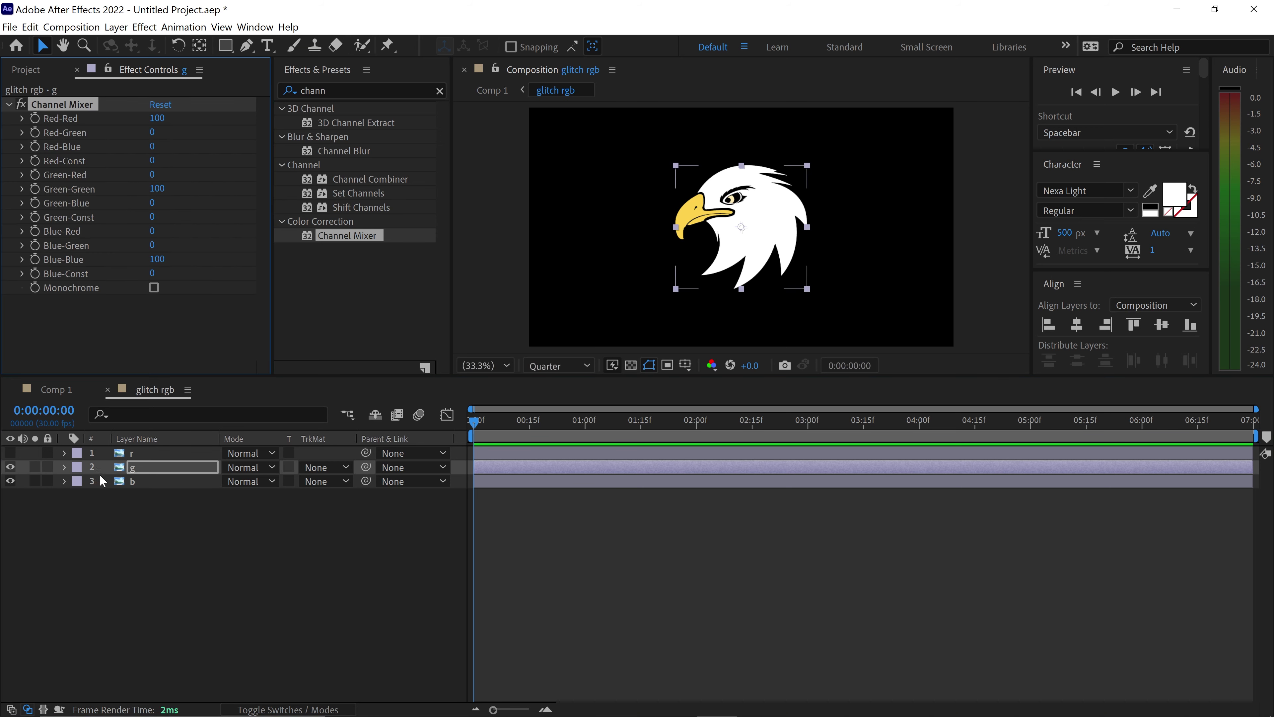
Step: Set Red-Red and Blue-Blue to 0 in the g layer's Channel Mixer
{"action": "left_click", "coordinate": [157, 119]}
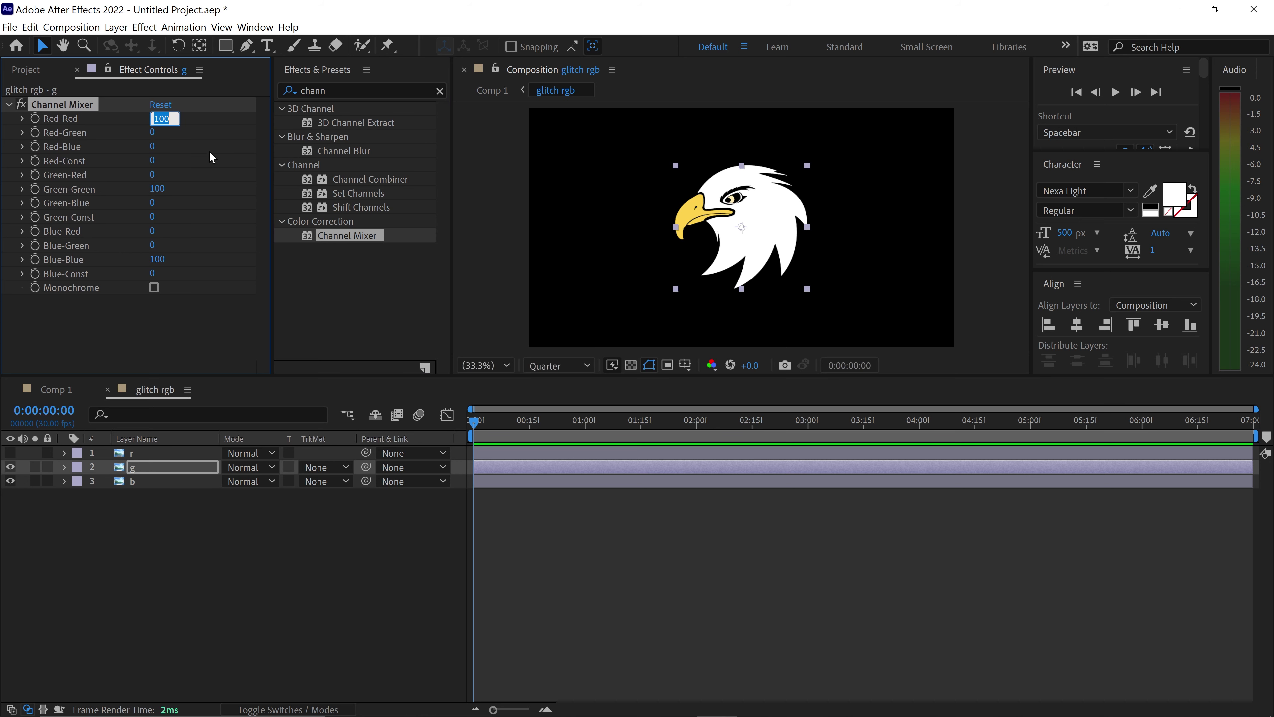
{"action": "type", "text": "0"}
{"action": "left_click", "coordinate": [157, 259]}
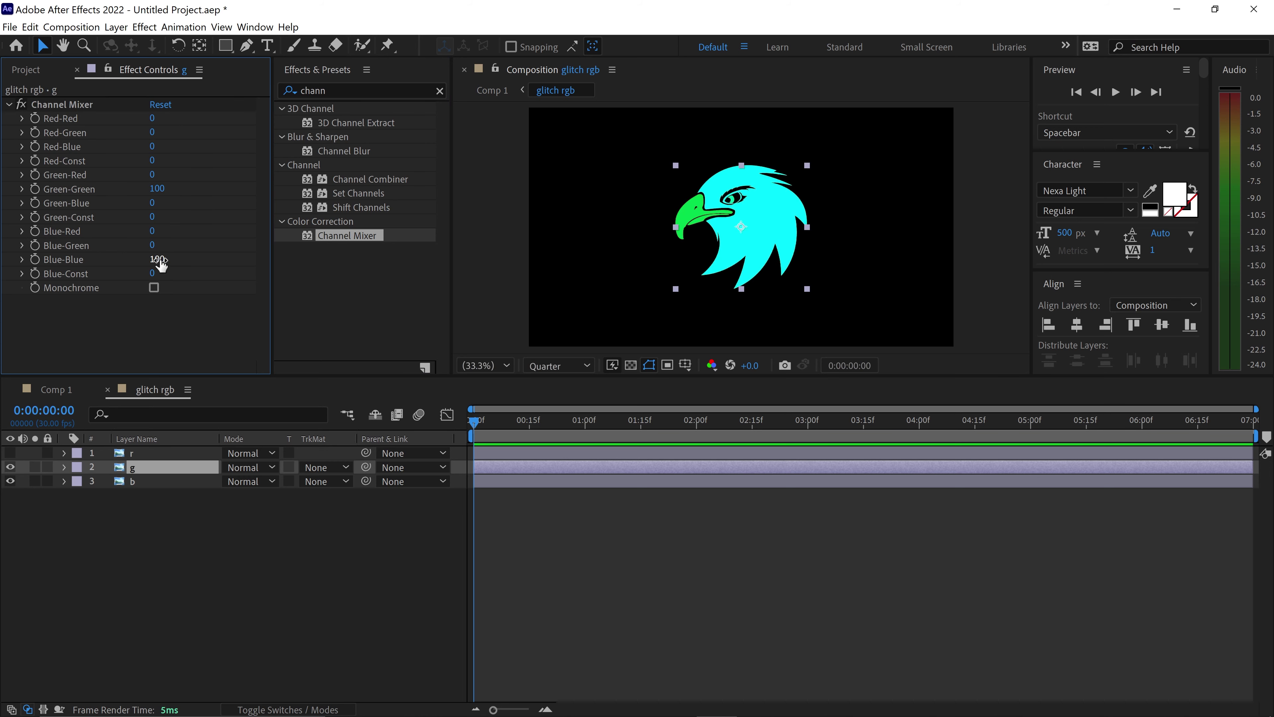
{"action": "type", "text": "0"}
{"action": "key", "text": "Return"}
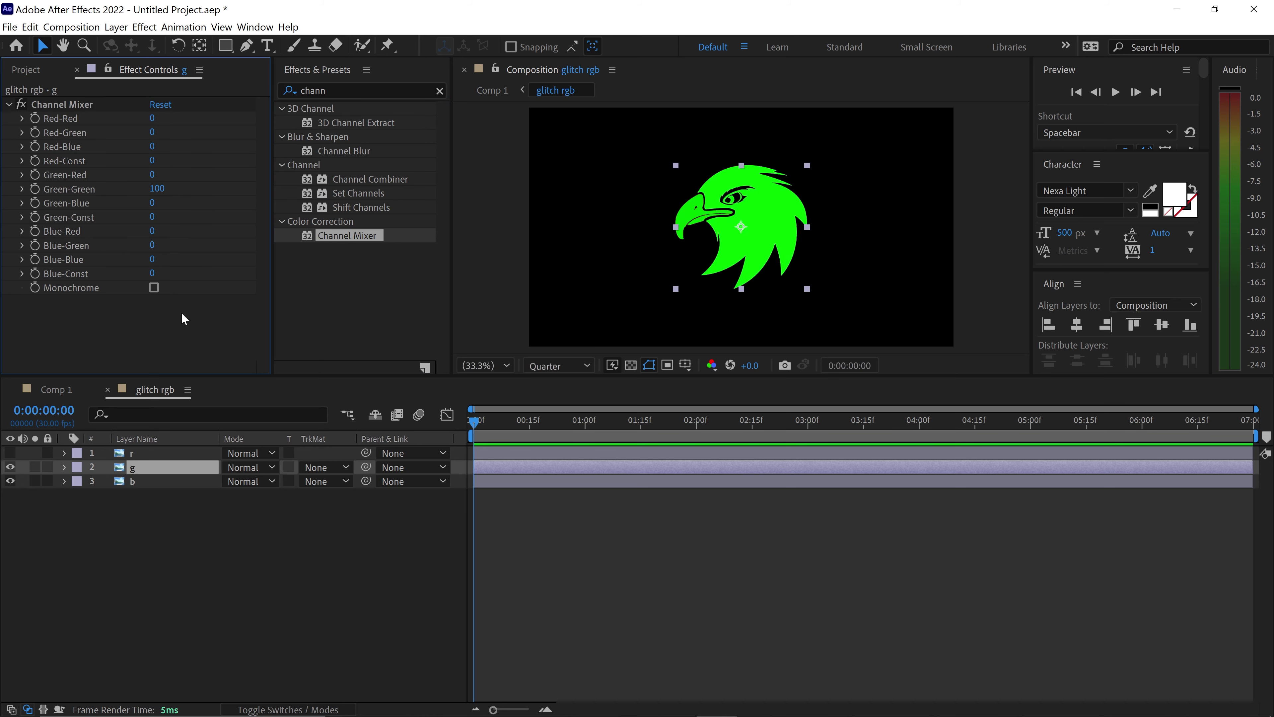
Step: Hide the g layer and apply Channel Mixer to the b layer with Red-Red and Green-Green set to 0
{"action": "left_click", "coordinate": [10, 467]}
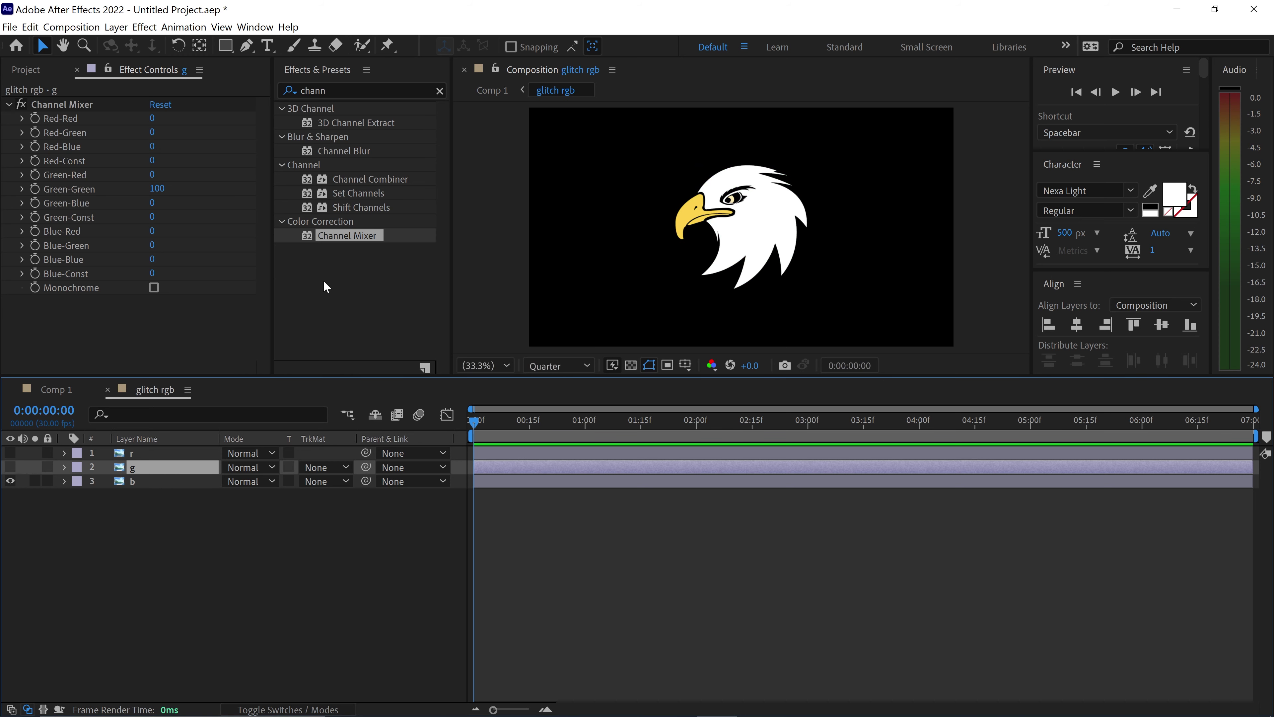
{"action": "left_click_drag", "start_coordinate": [343, 238], "coordinate": [151, 491]}
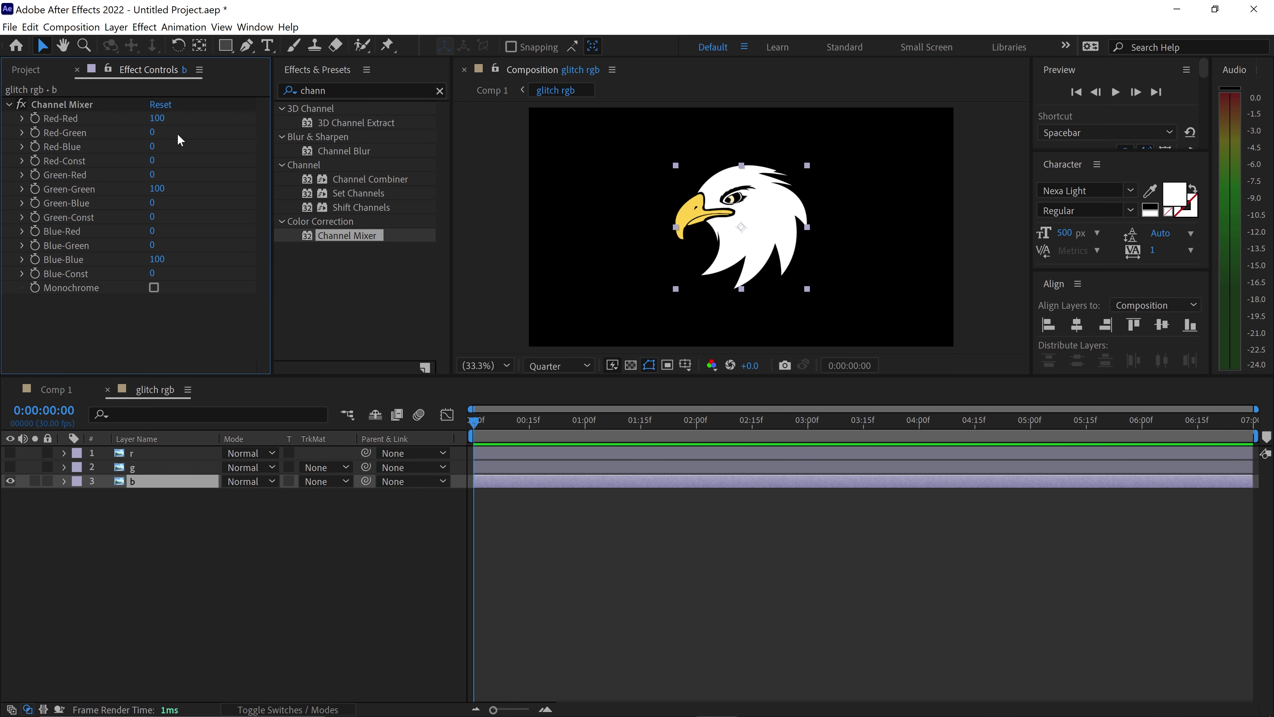
{"action": "left_click", "coordinate": [161, 118]}
{"action": "type", "text": "0"}
{"action": "left_click", "coordinate": [161, 189]}
{"action": "type", "text": "0"}
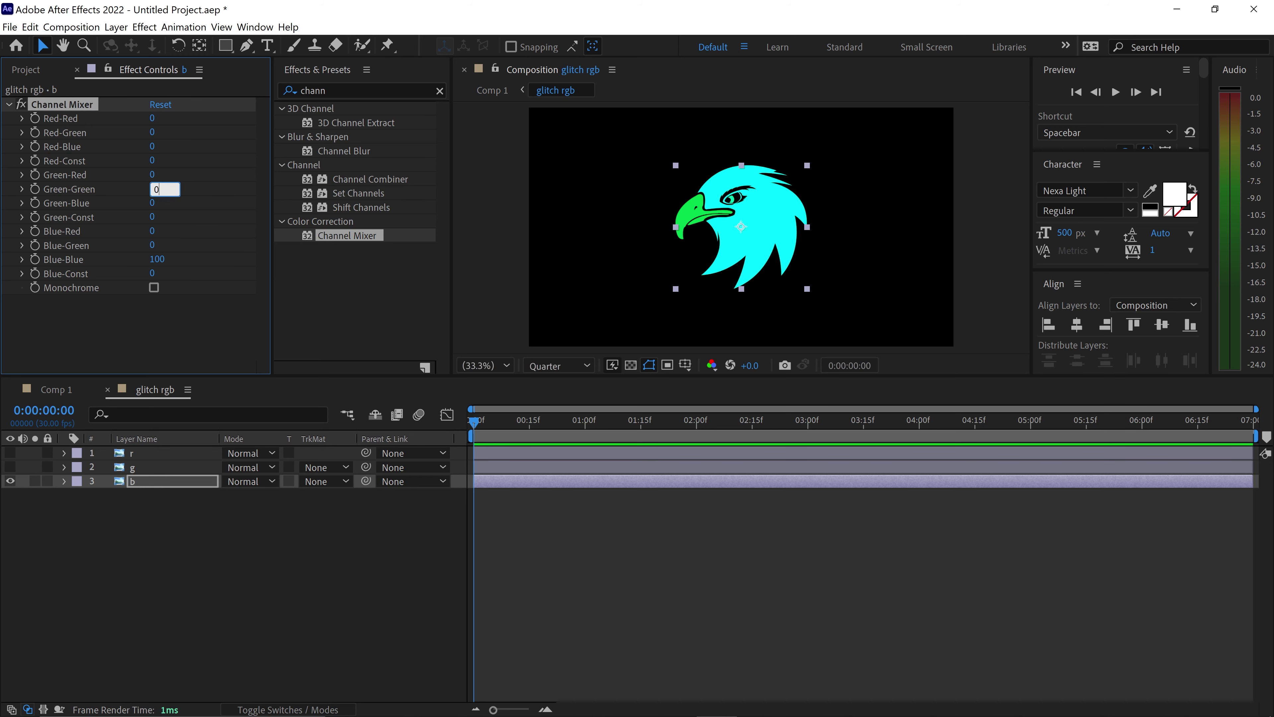
{"action": "key", "text": "Return"}
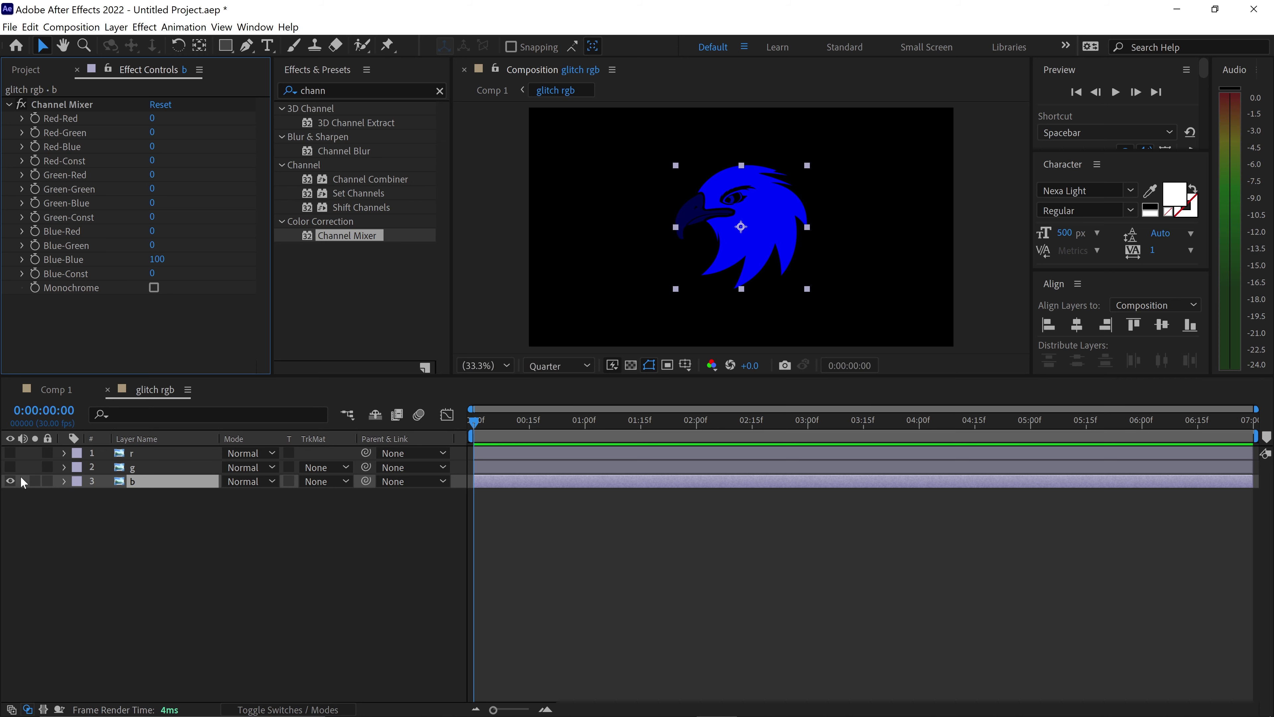
Step: Show the r and g layers again and set the blending mode of the r, g and b layers to Add
{"action": "left_click_drag", "start_coordinate": [10, 468], "coordinate": [13, 459]}
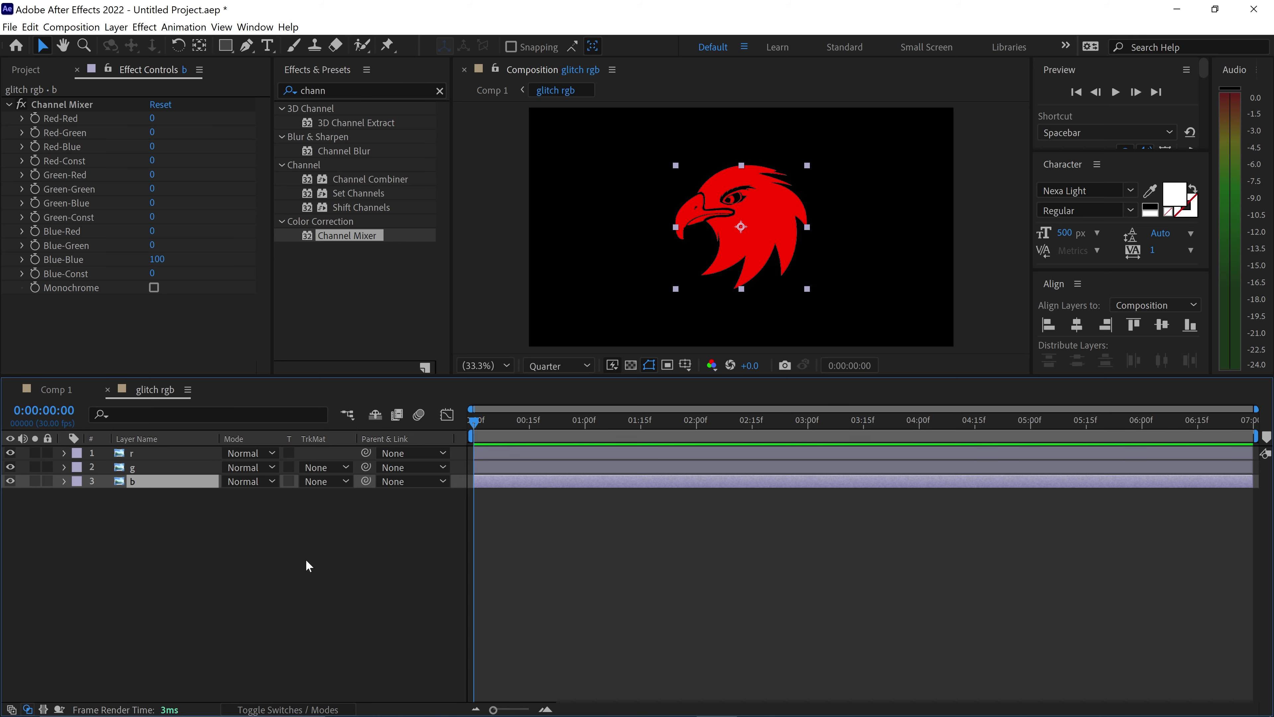
{"action": "left_click", "coordinate": [325, 709]}
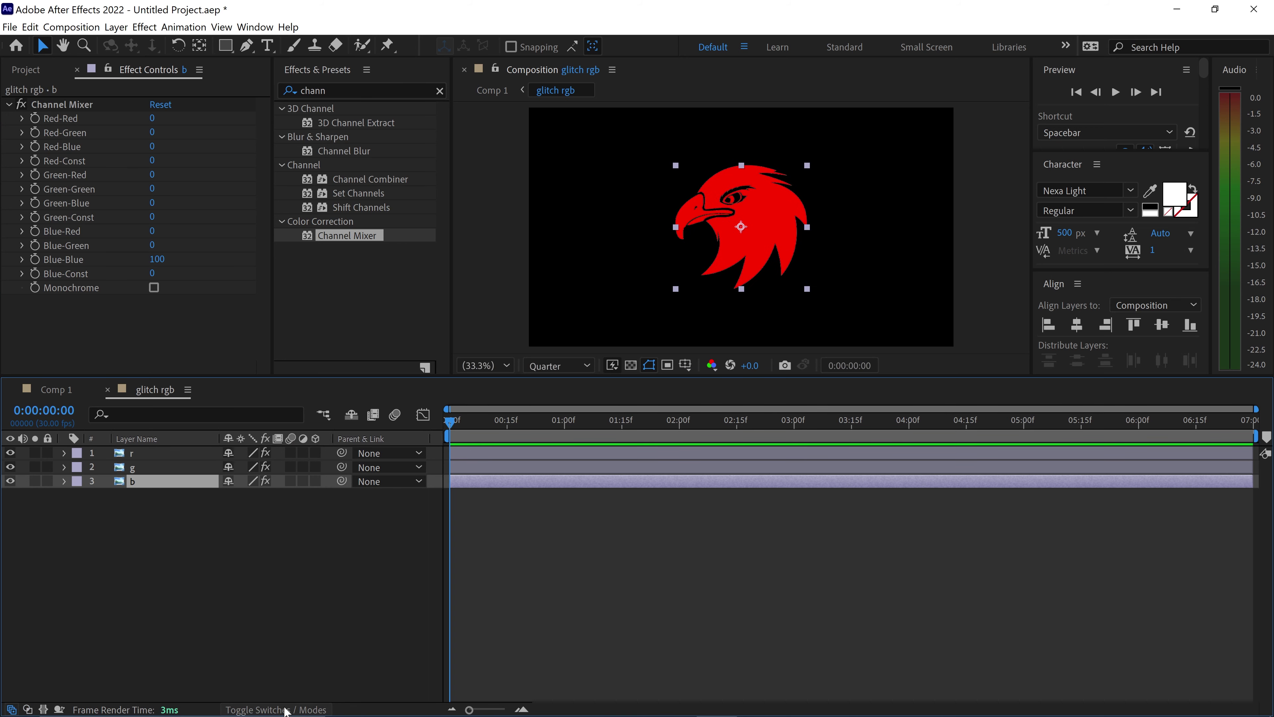
{"action": "left_click", "coordinate": [325, 709]}
{"action": "left_click", "coordinate": [244, 453]}
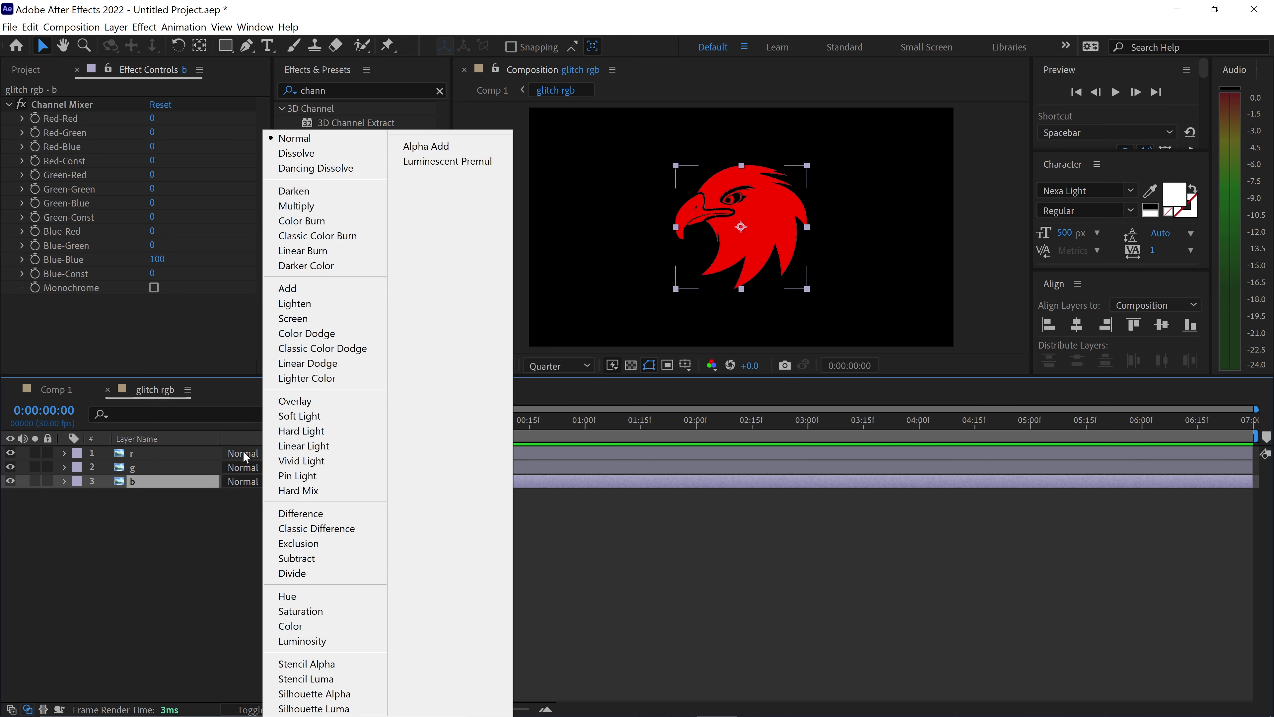
{"action": "left_click", "coordinate": [291, 290]}
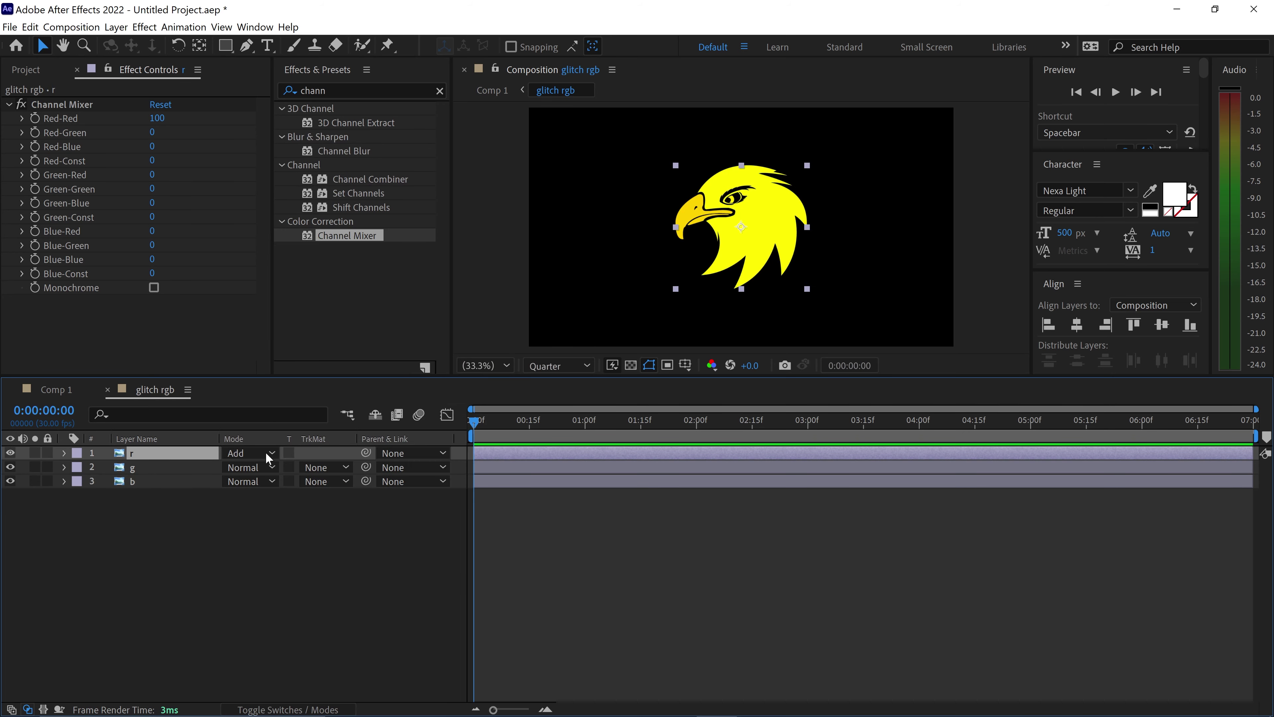
{"action": "left_click", "coordinate": [248, 467]}
{"action": "left_click", "coordinate": [301, 292]}
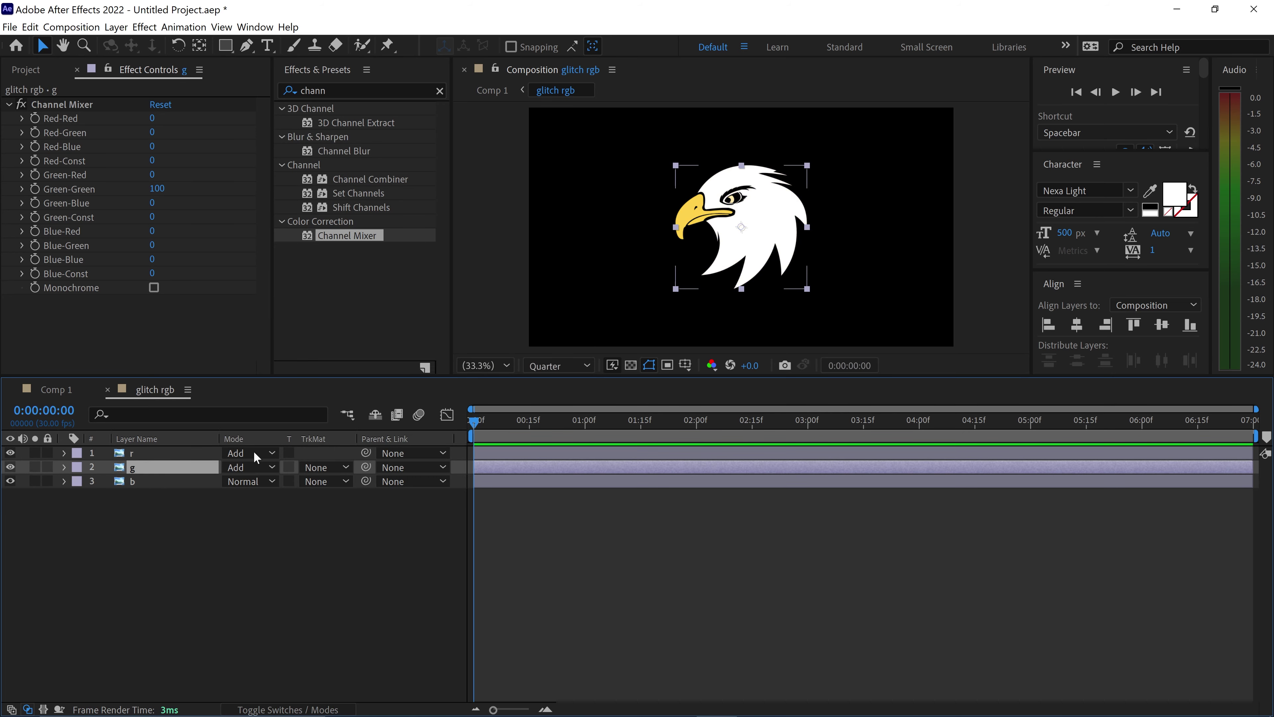
{"action": "left_click", "coordinate": [244, 482]}
{"action": "left_click", "coordinate": [300, 288]}
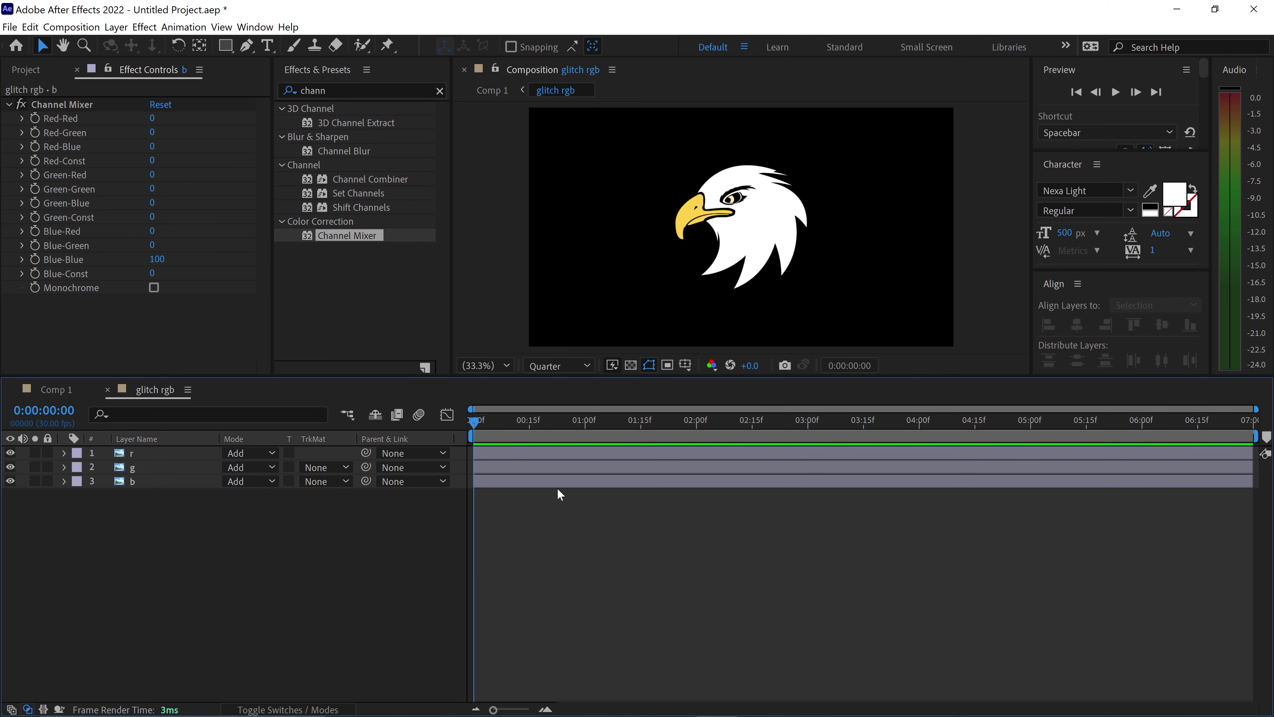
Step: Search the effects for "wigg" and apply the Wiggle - position preset to the r layer
{"action": "left_click", "coordinate": [560, 453]}
{"action": "left_click", "coordinate": [544, 401]}
{"action": "left_click", "coordinate": [438, 92]}
{"action": "left_click", "coordinate": [399, 85]}
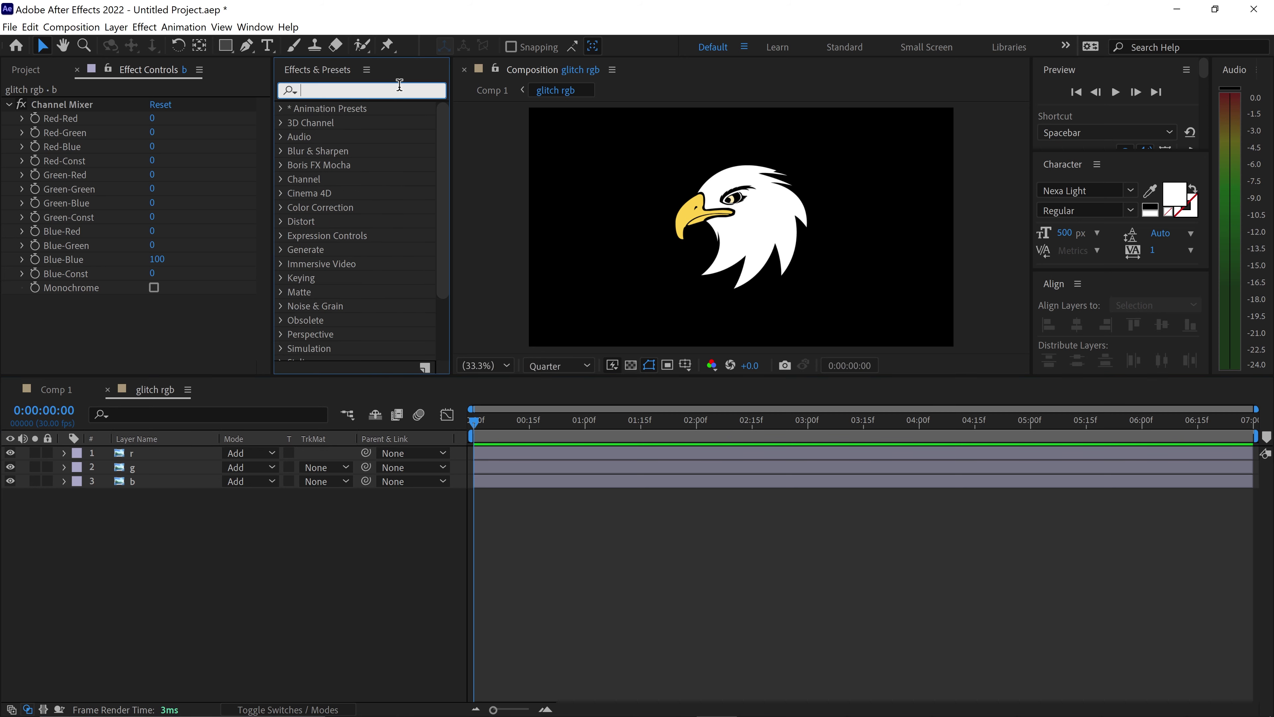
{"action": "type", "text": "wigg"}
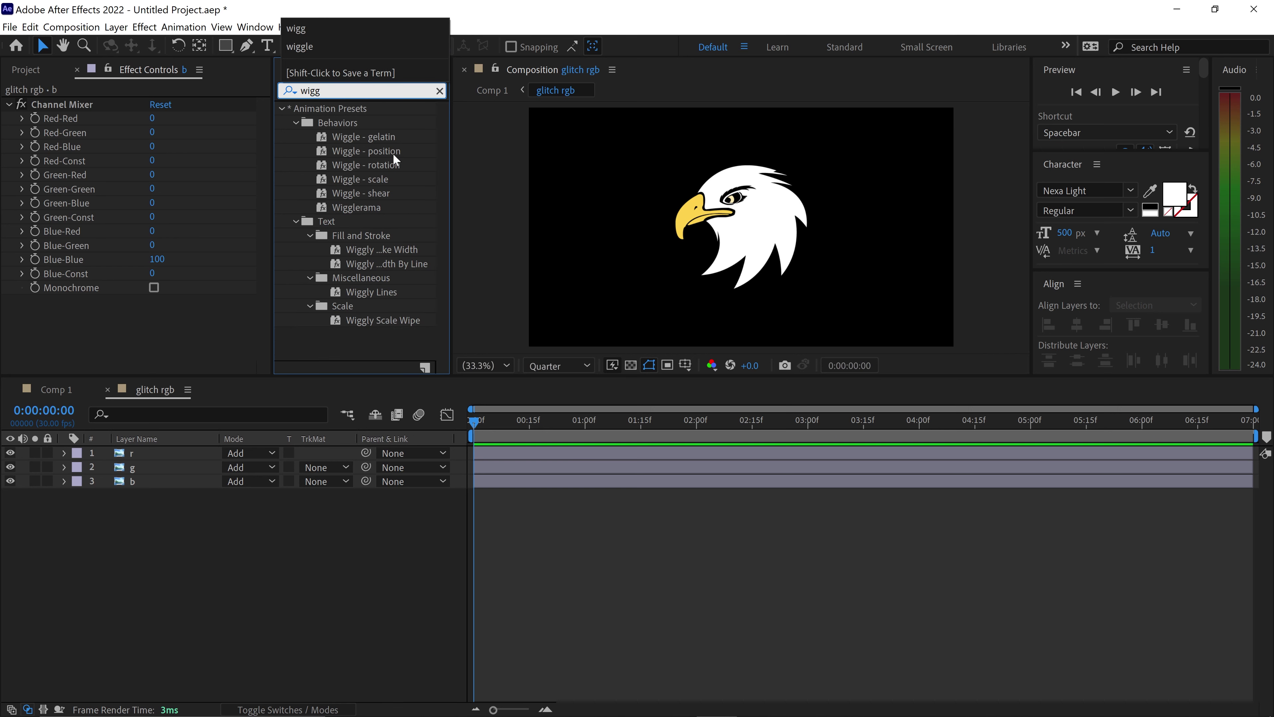
{"action": "left_click", "coordinate": [384, 151]}
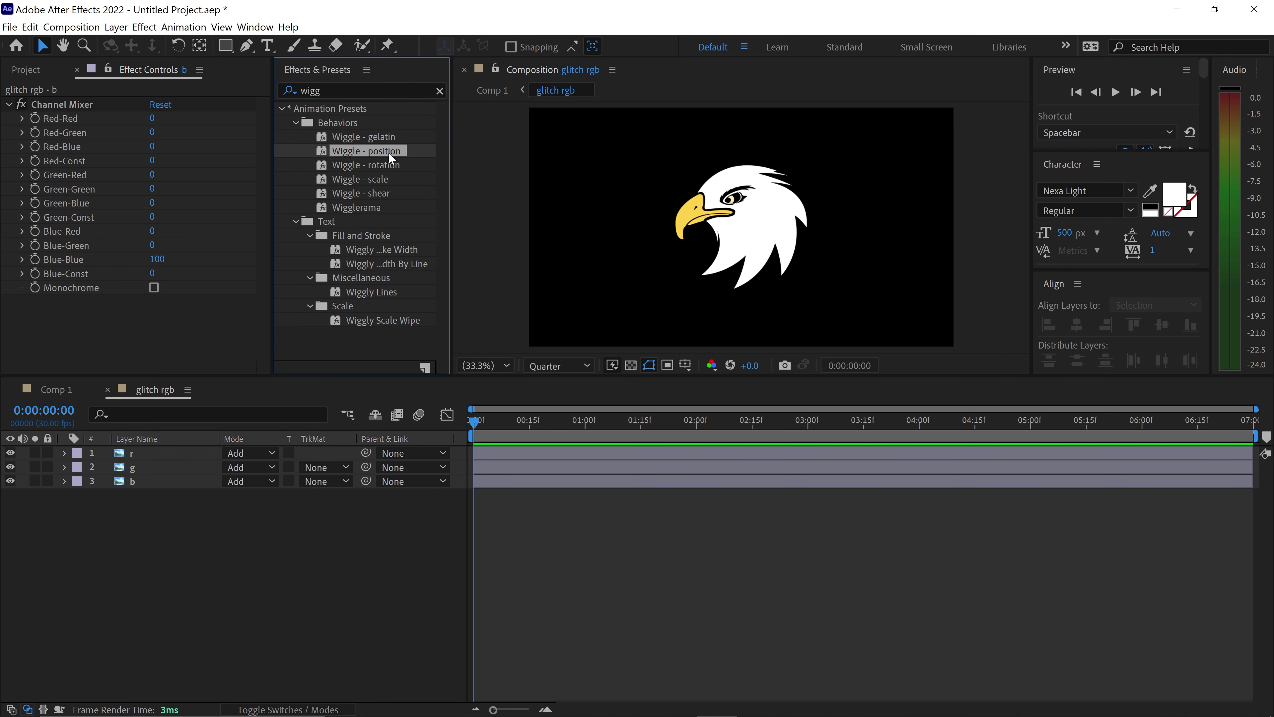
{"action": "left_click_drag", "start_coordinate": [387, 149], "coordinate": [144, 496]}
{"action": "left_click", "coordinate": [161, 452]}
{"action": "left_click_drag", "start_coordinate": [357, 151], "coordinate": [148, 297]}
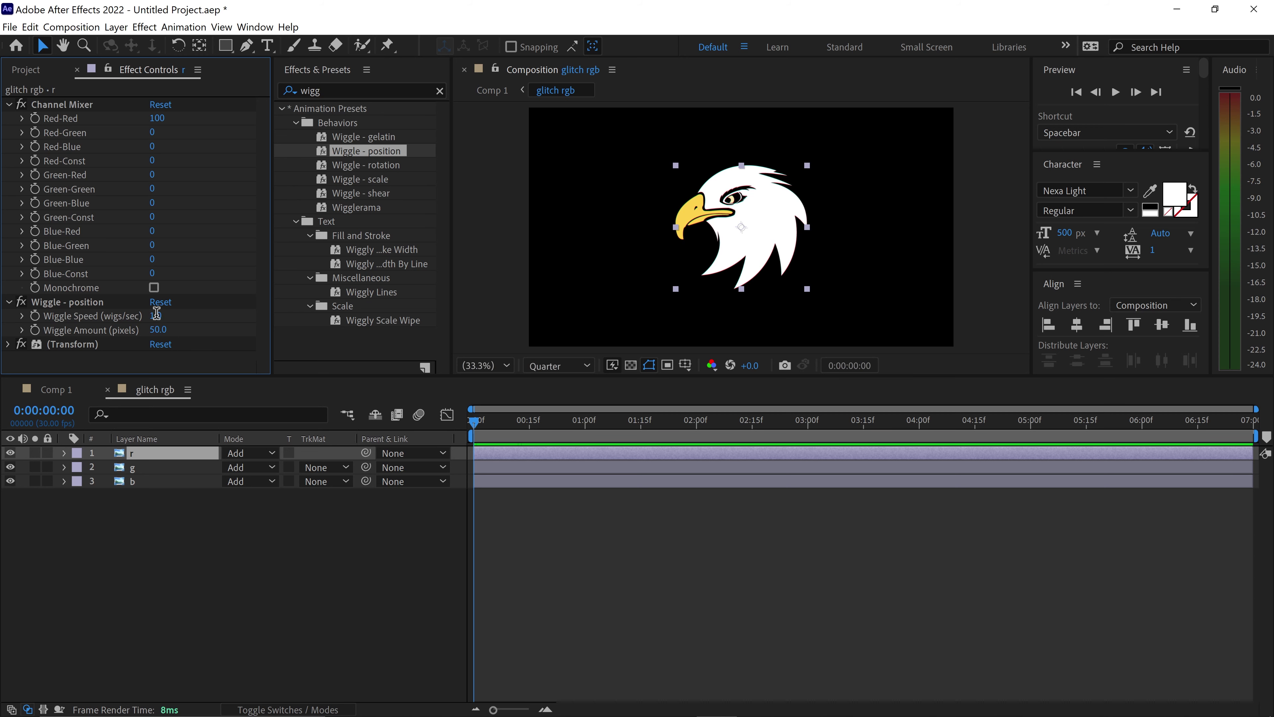
Step: Set the r layer's Wiggle Speed to 1.9 and Wiggle Amount to 1055 pixels
{"action": "left_click", "coordinate": [159, 315]}
{"action": "type", "text": "1.9"}
{"action": "key", "text": "Return"}
{"action": "left_click", "coordinate": [159, 329]}
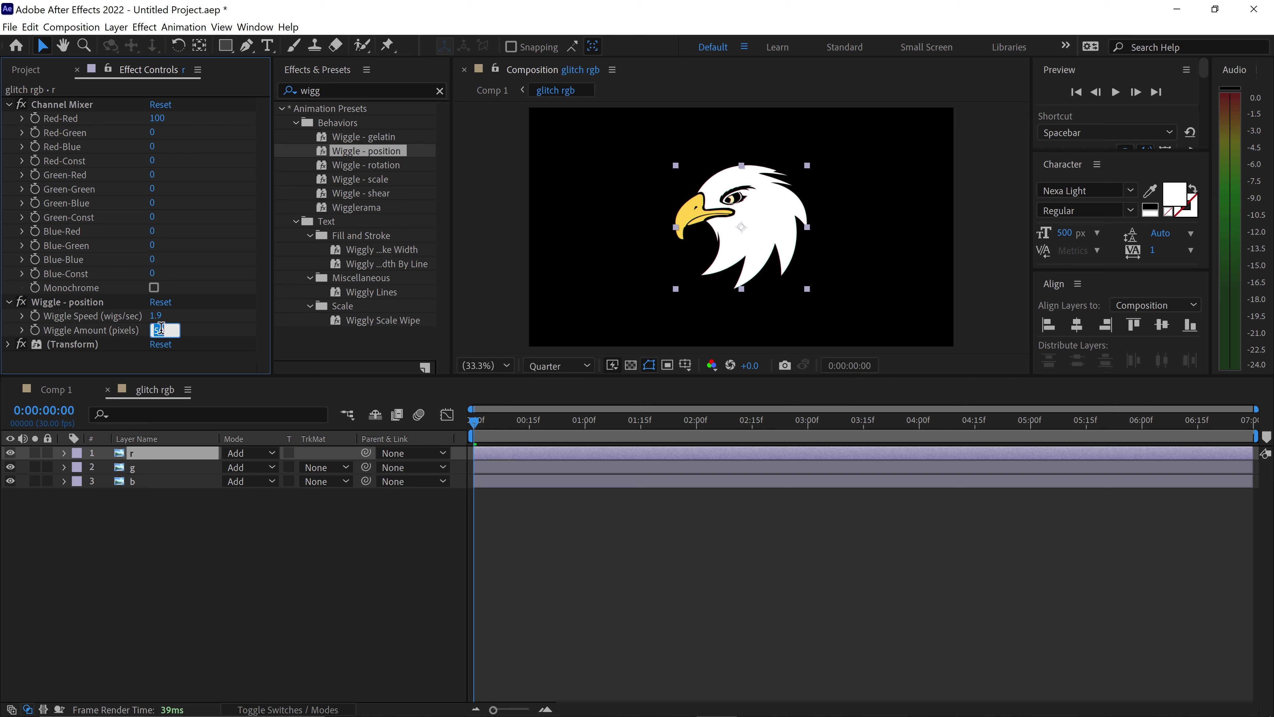
{"action": "type", "text": "1055"}
{"action": "key", "text": "Return"}
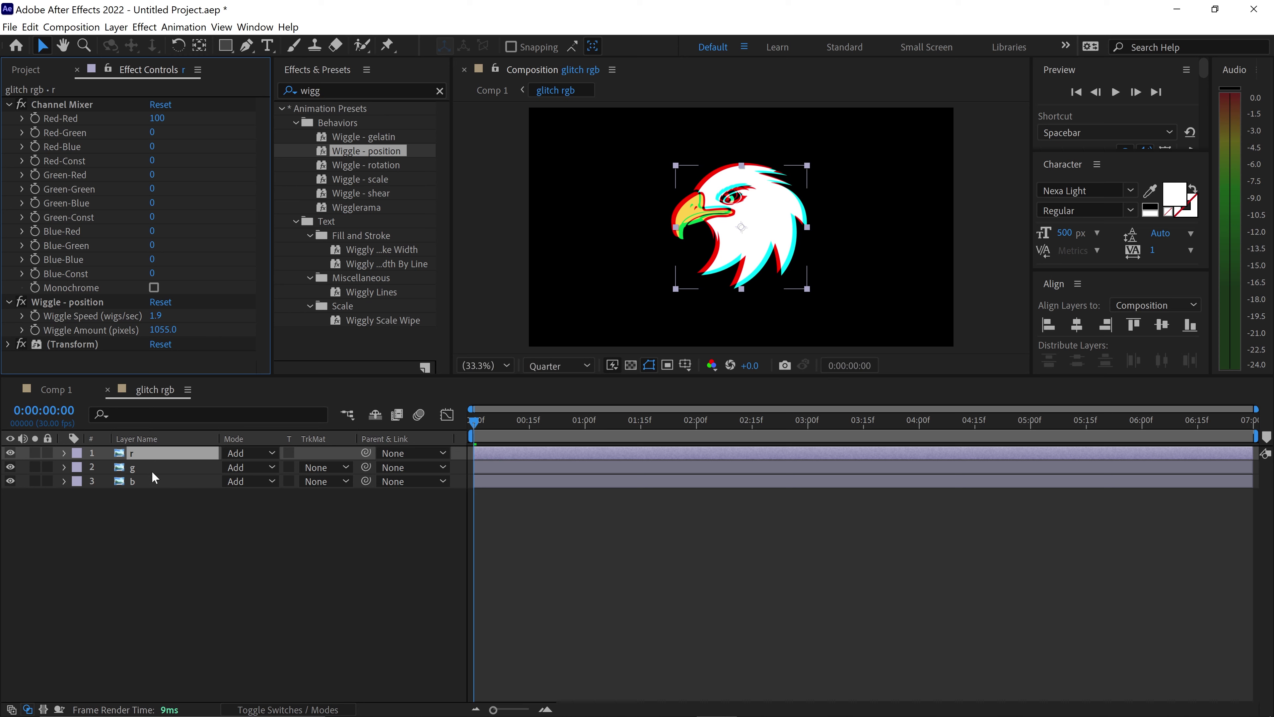
Step: Apply Wiggle - position to the g layer with Wiggle Speed 1.3 and Wiggle Amount 300 pixels
{"action": "left_click", "coordinate": [152, 472]}
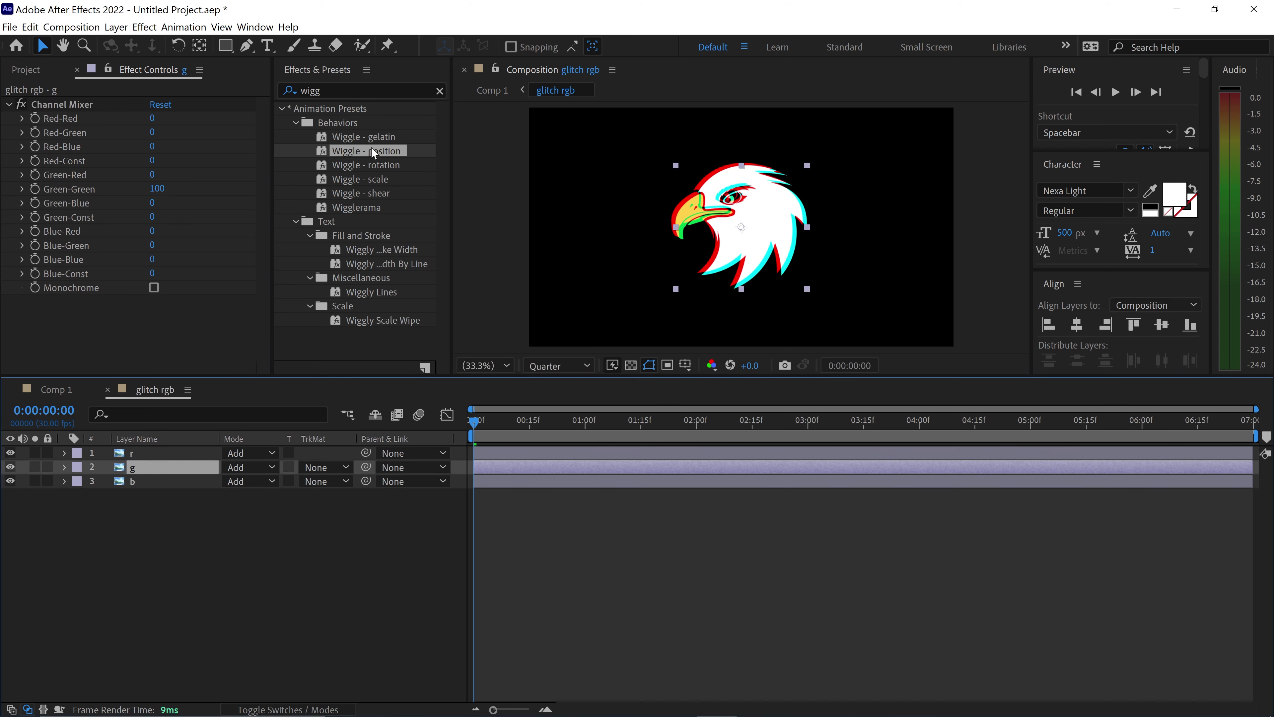
{"action": "left_click_drag", "start_coordinate": [374, 153], "coordinate": [155, 324]}
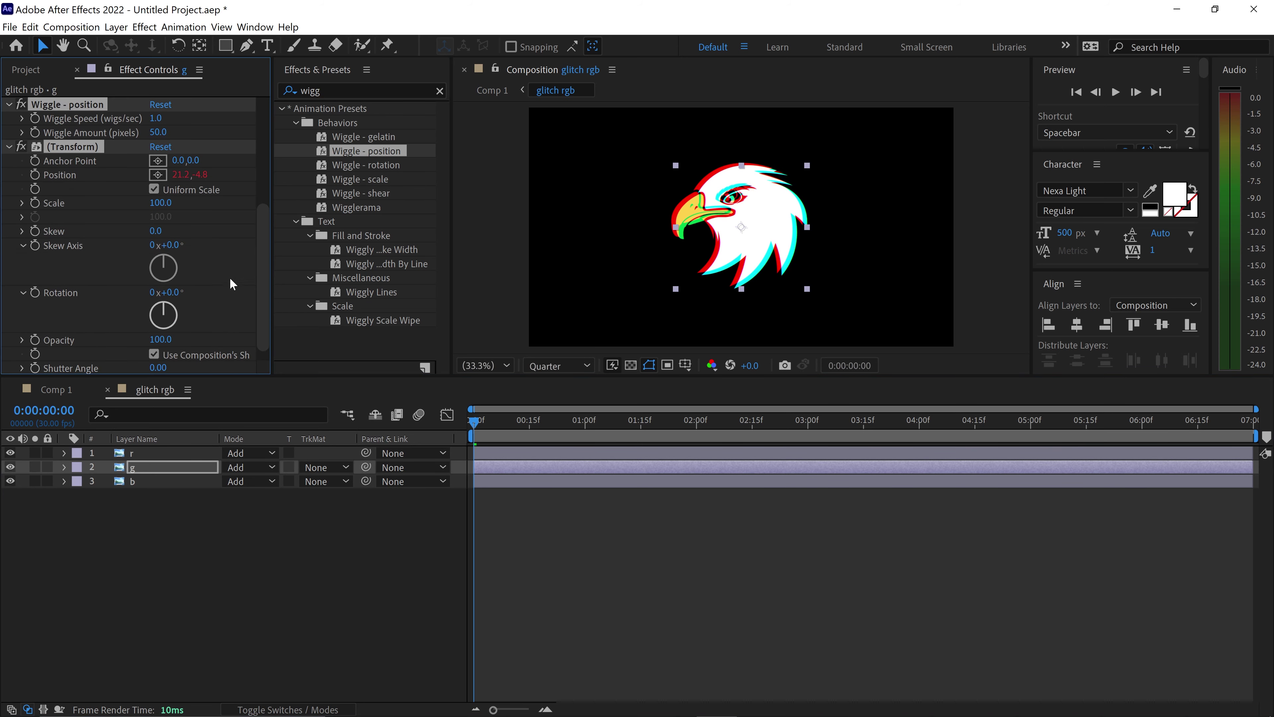
{"action": "left_click", "coordinate": [156, 118]}
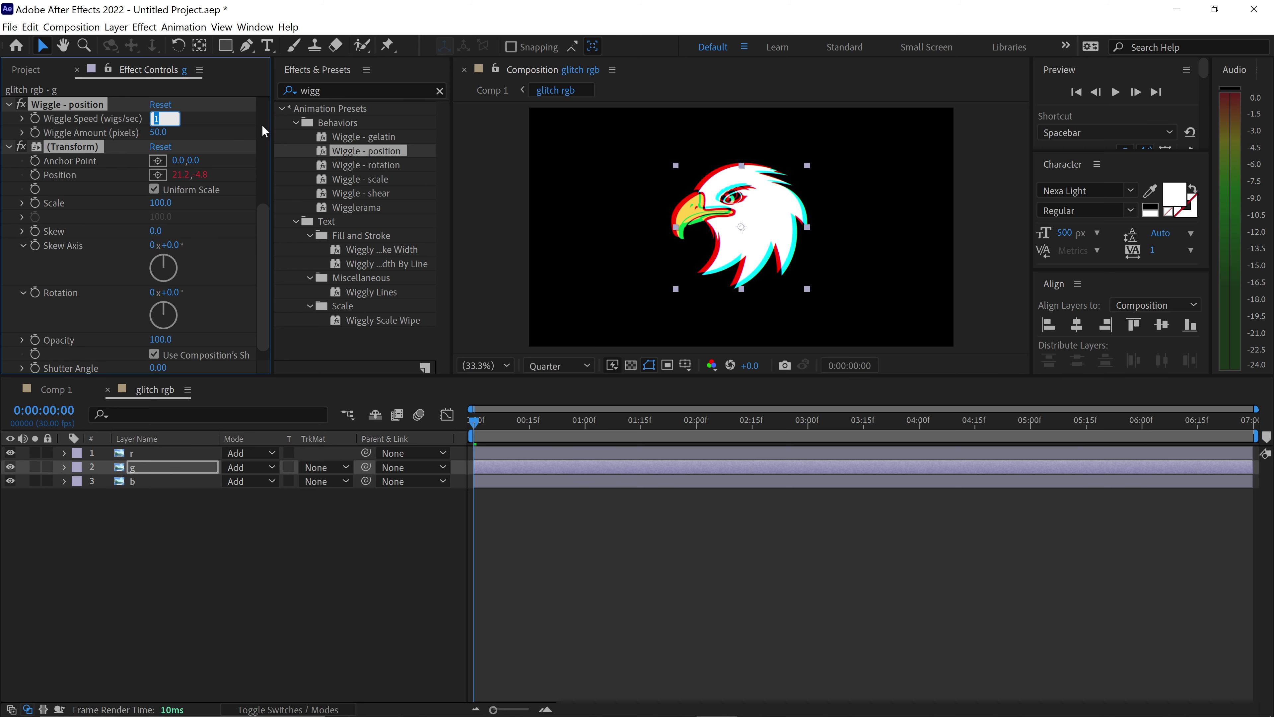
{"action": "type", "text": "1.3"}
{"action": "key", "text": "Tab"}
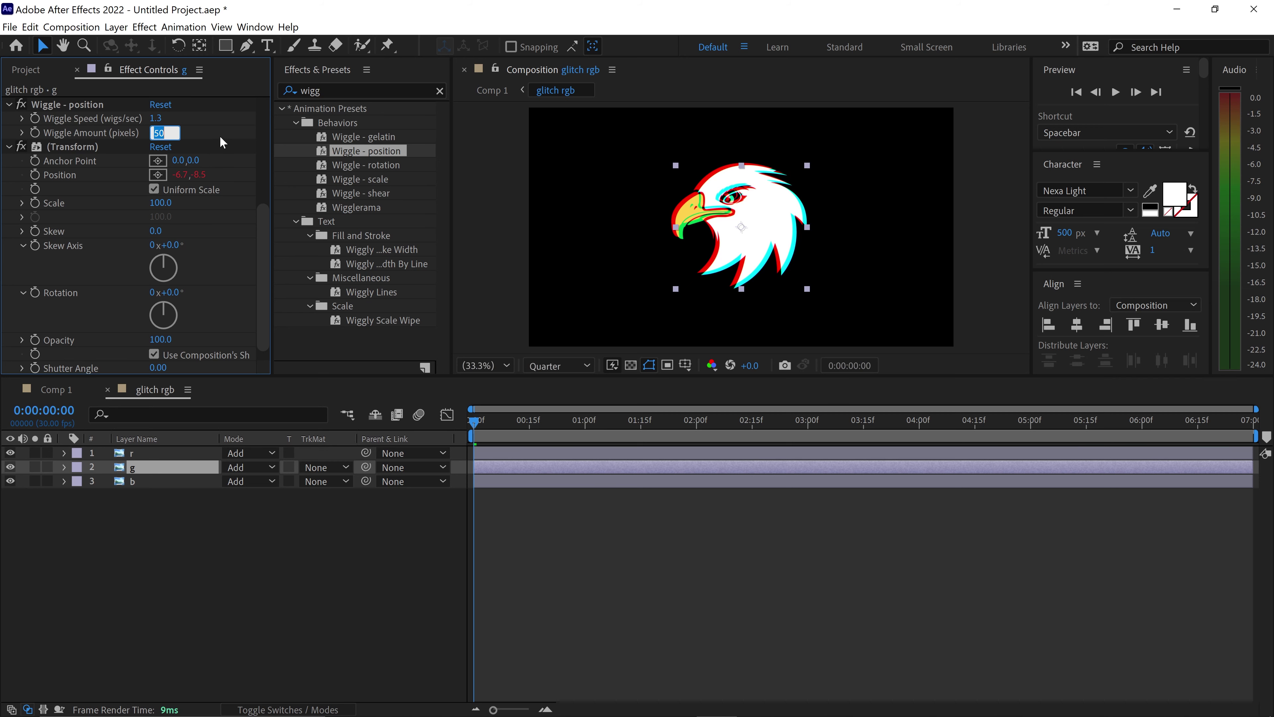
{"action": "type", "text": "300"}
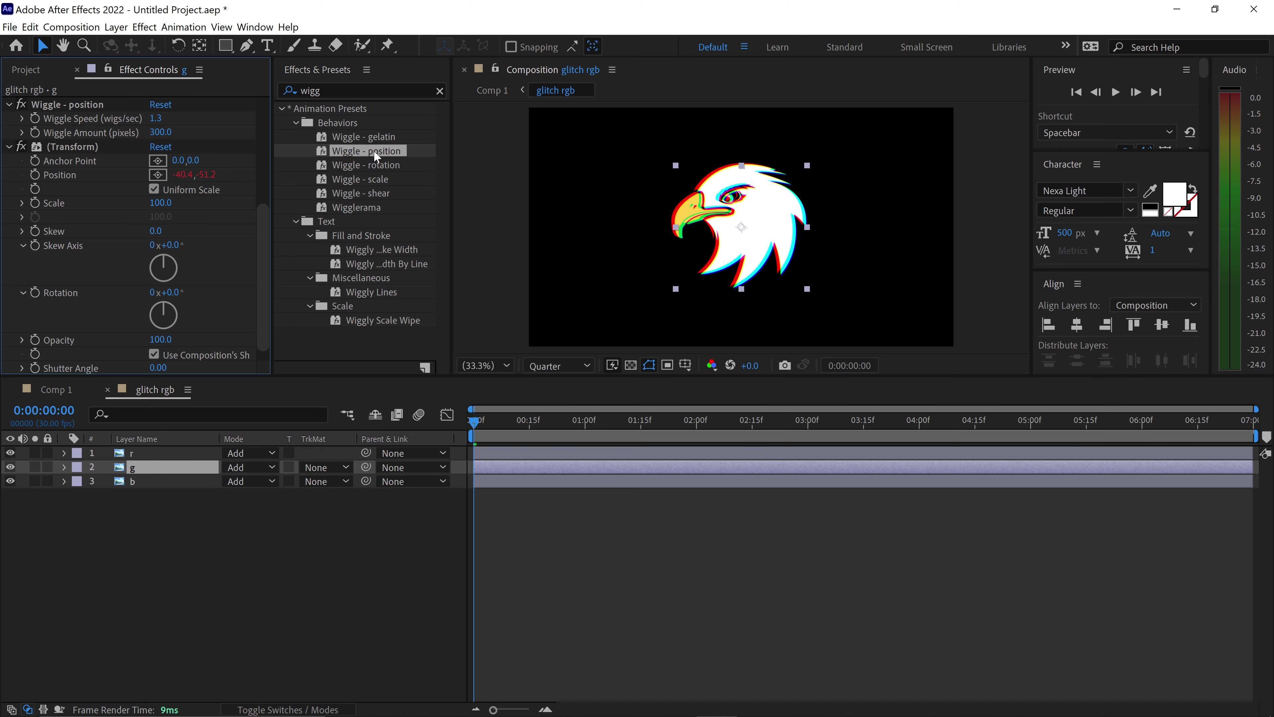
Step: Apply Wiggle - position to the b layer with Wiggle Speed 1.6 and Wiggle Amount 800 pixels
{"action": "left_click_drag", "start_coordinate": [375, 153], "coordinate": [170, 484]}
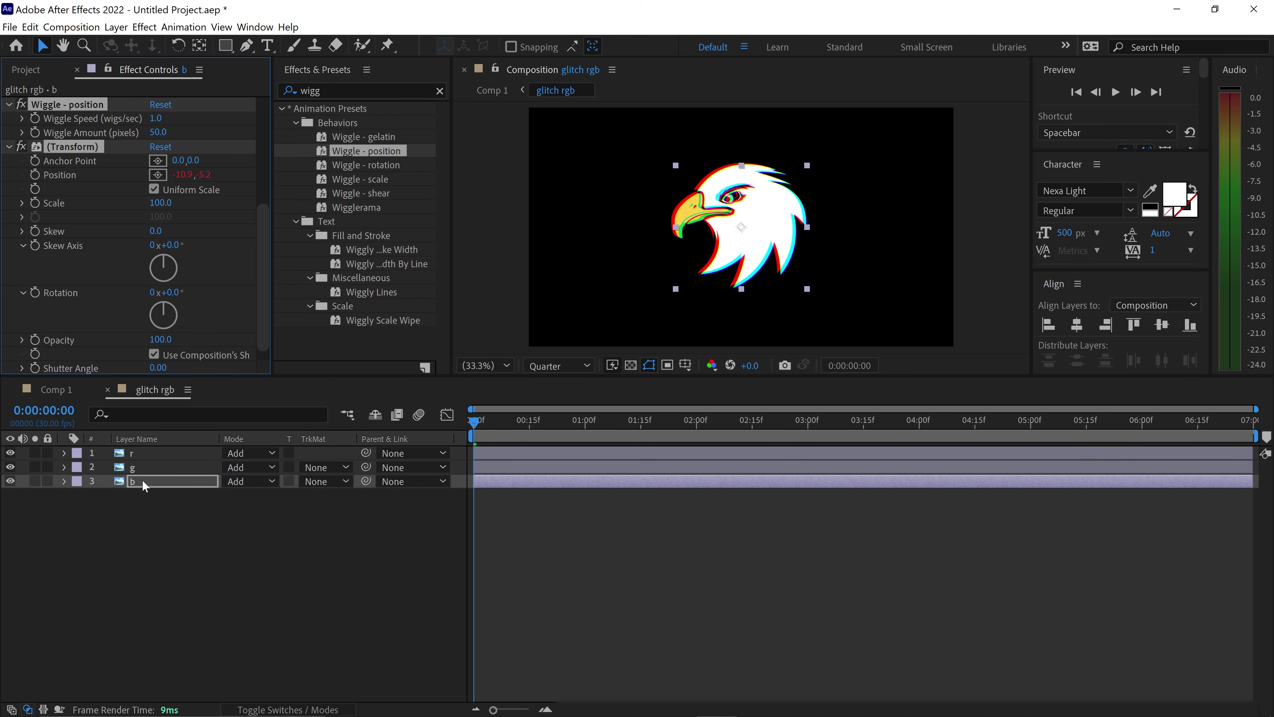
{"action": "left_click", "coordinate": [158, 118]}
{"action": "type", "text": "1.6"}
{"action": "key", "text": "Tab"}
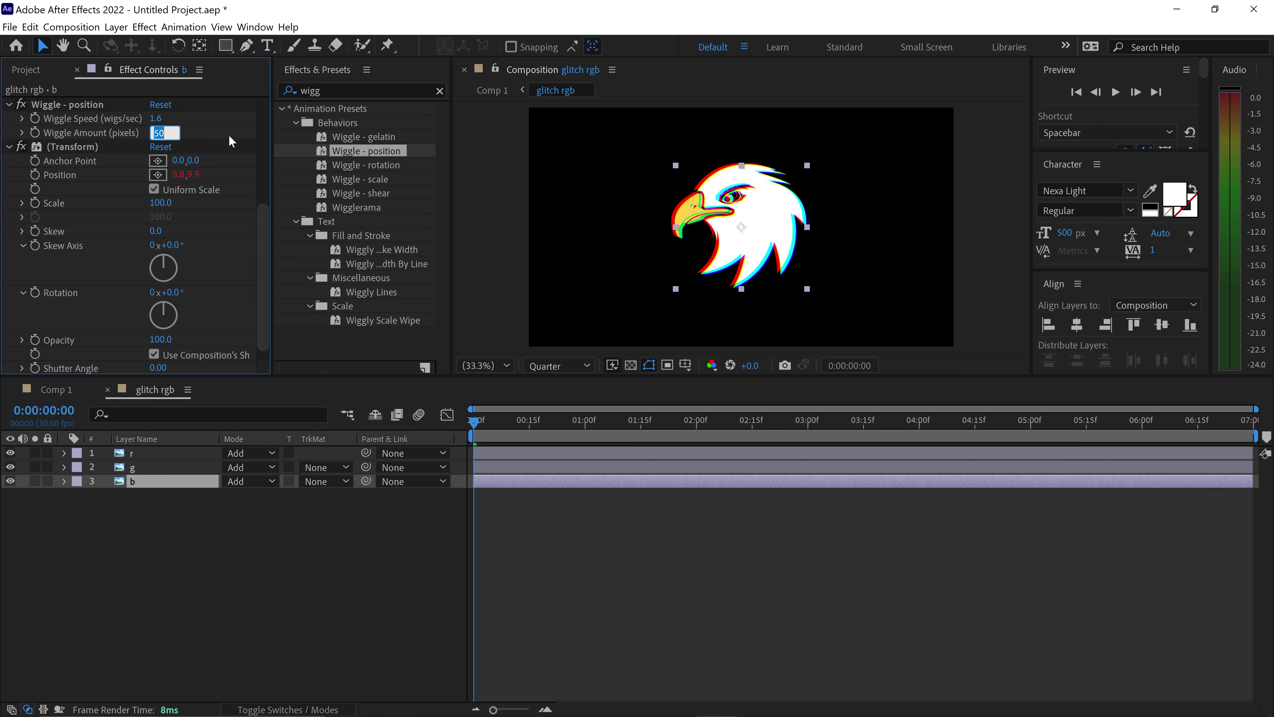
{"action": "type", "text": "800"}
{"action": "key", "text": "Return"}
{"action": "mouse_move", "coordinate": [479, 426]}
{"action": "left_mouse_down"}
{"action": "mouse_move", "coordinate": [583, 431]}
{"action": "mouse_move", "coordinate": [532, 445]}
{"action": "mouse_move", "coordinate": [473, 436]}
{"action": "left_mouse_up"}
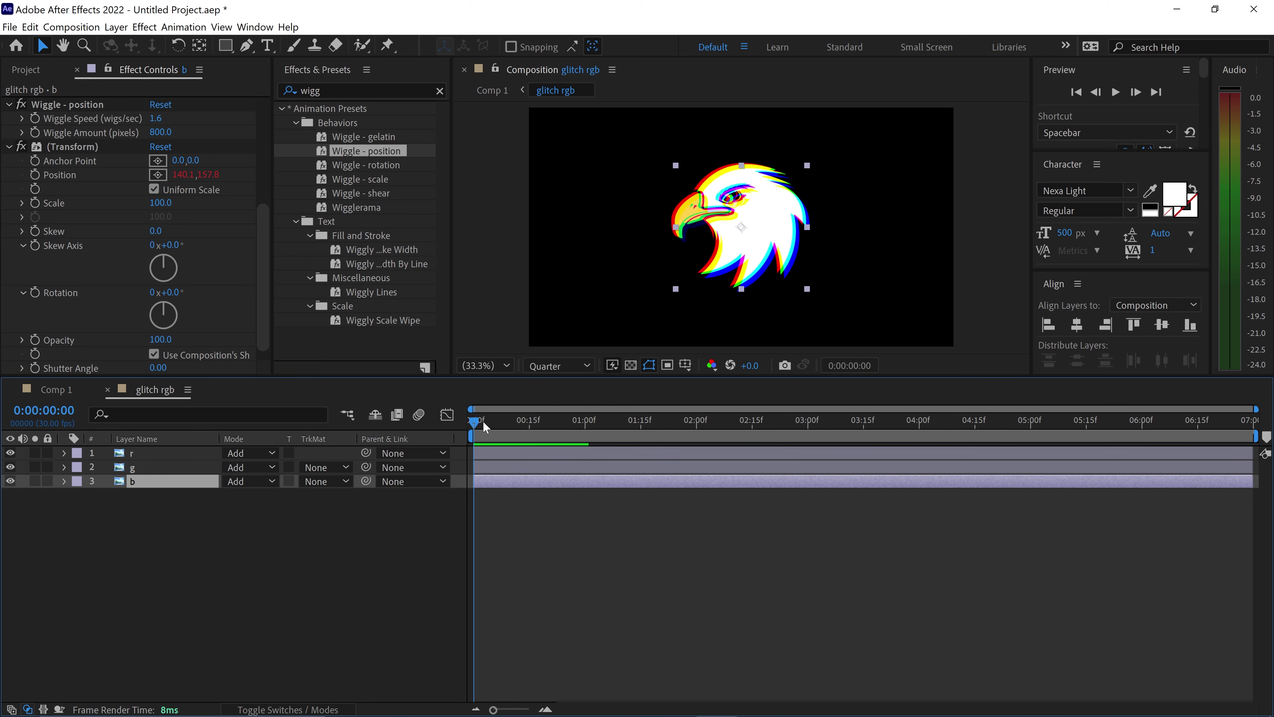
Step: Add a new adjustment layer above the r, g and b layers in the glitch rgb composition
{"action": "left_click", "coordinate": [379, 320]}
{"action": "right_click", "coordinate": [315, 539]}
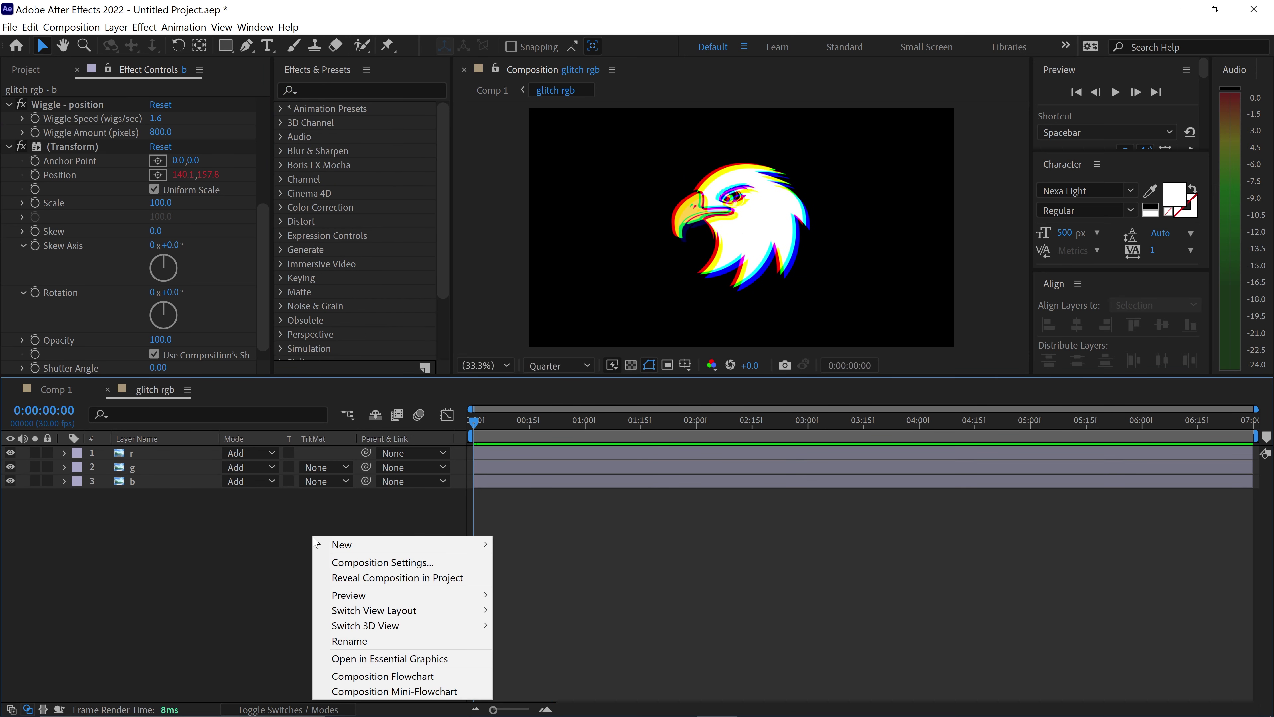
{"action": "mouse_move", "coordinate": [341, 545]}
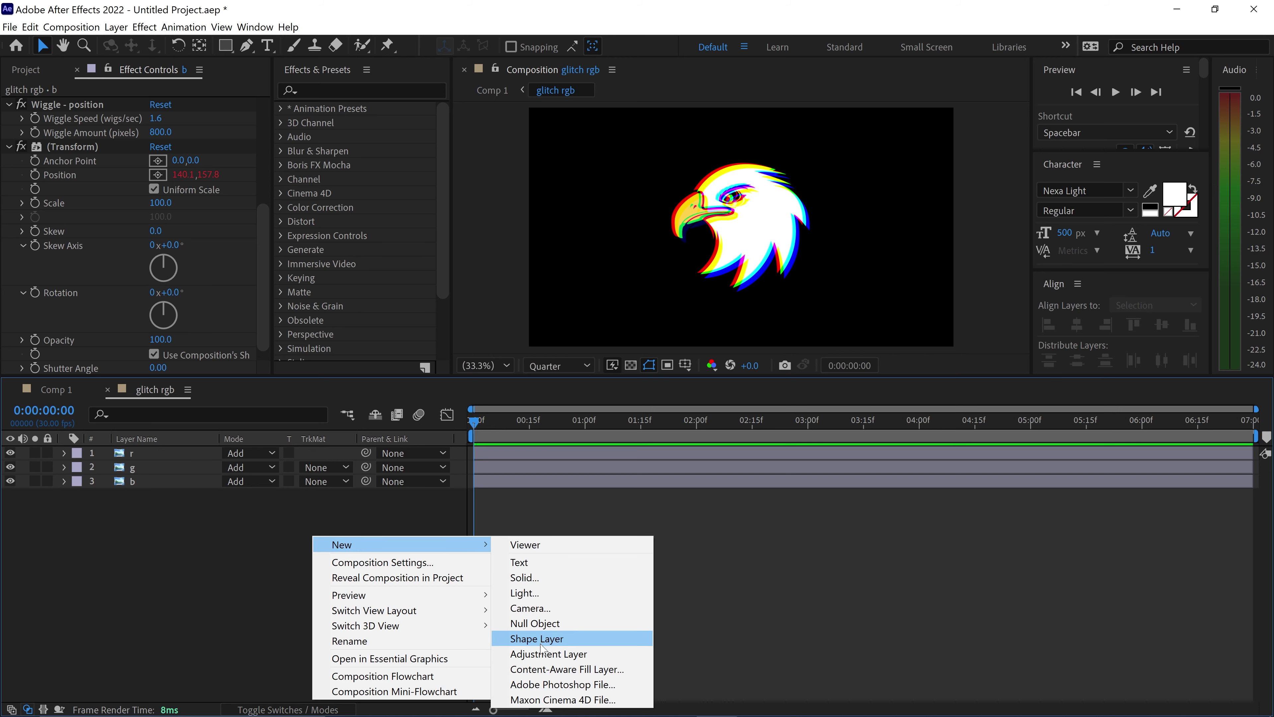
{"action": "left_click", "coordinate": [542, 652]}
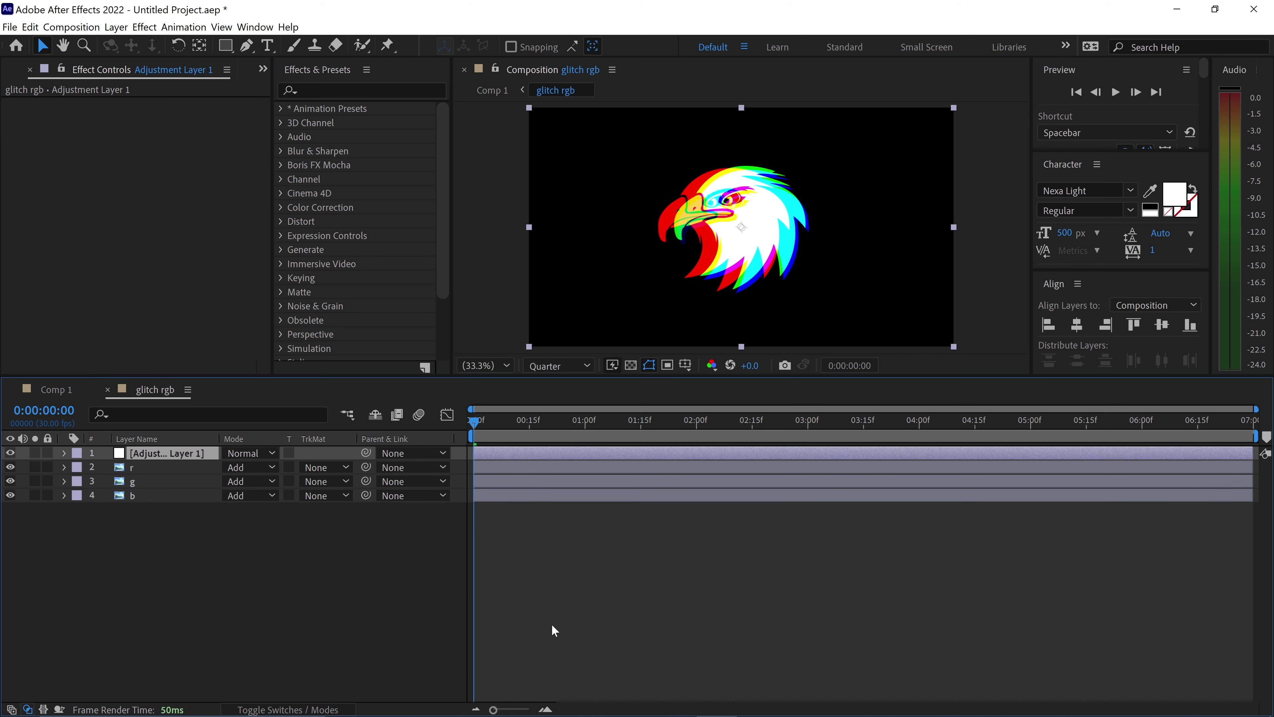
Step: Search the effects for "frac" and apply Fractal Noise to the adjustment layer
{"action": "left_click", "coordinate": [346, 91]}
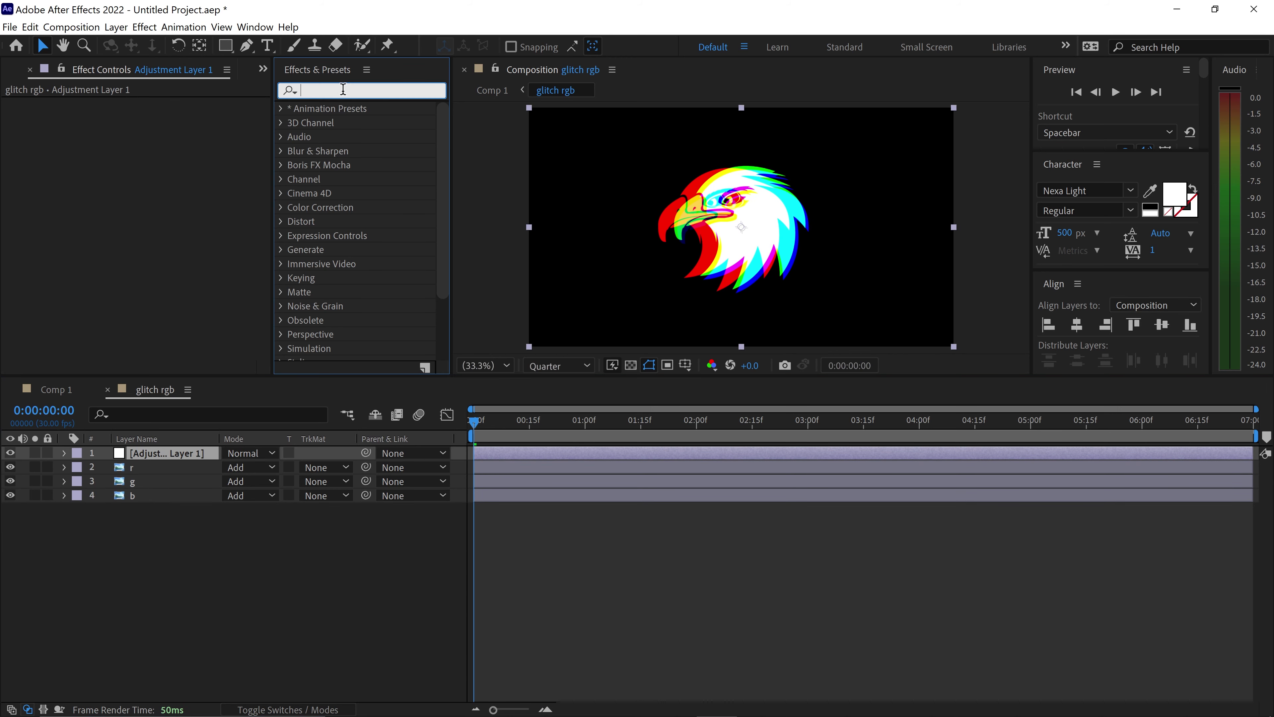
{"action": "type", "text": "frac"}
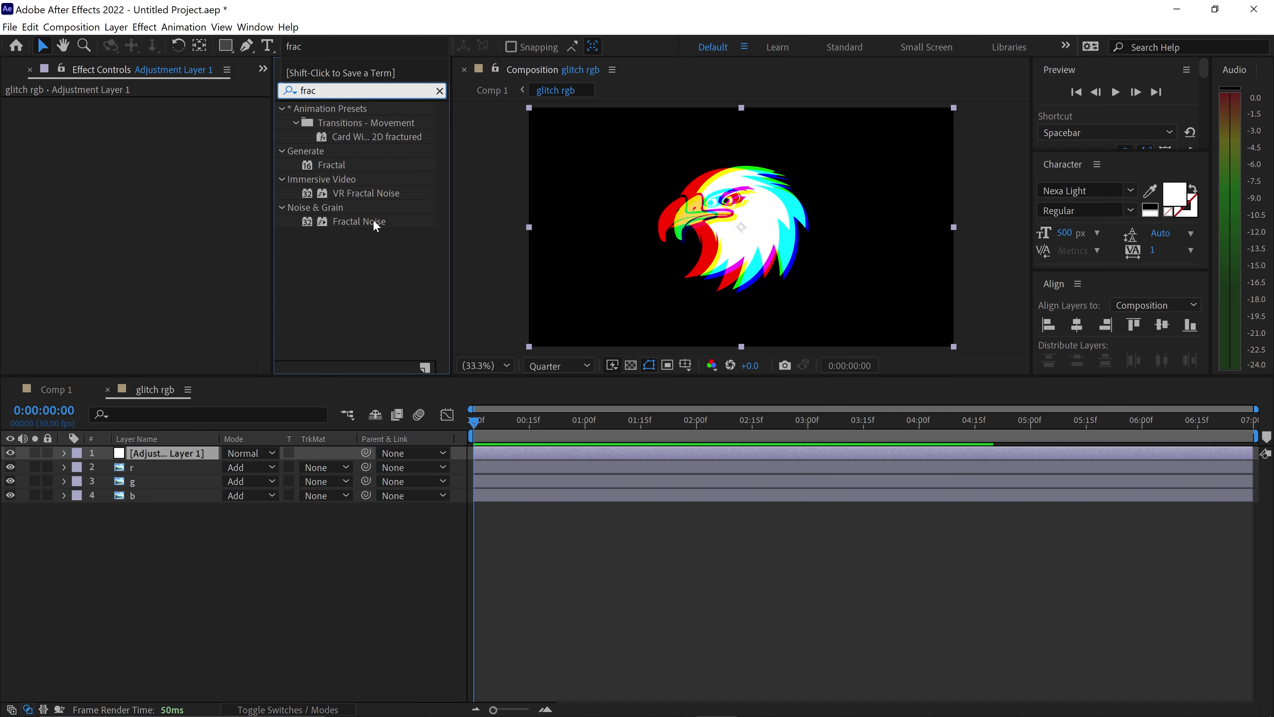
{"action": "left_click", "coordinate": [362, 221]}
{"action": "left_click_drag", "start_coordinate": [362, 221], "coordinate": [175, 226]}
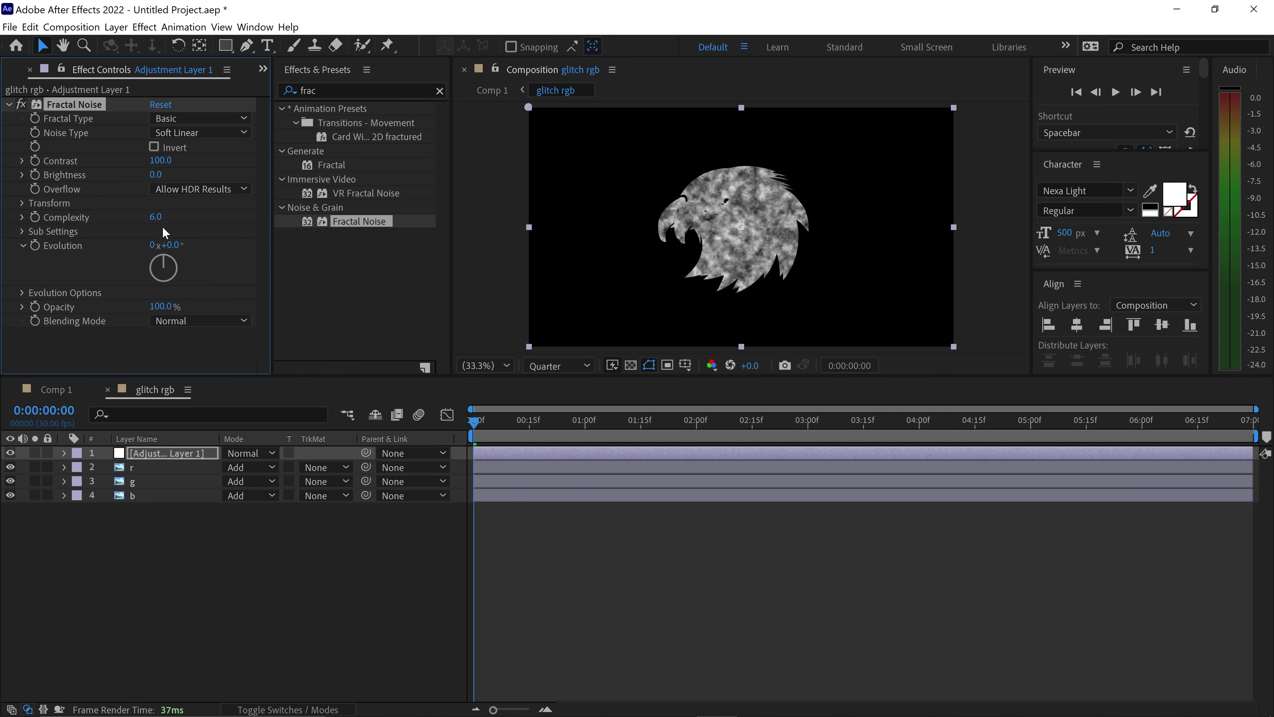
Step: Change the Fractal Noise effect's Noise Type to Block
{"action": "left_click", "coordinate": [175, 120]}
{"action": "left_click", "coordinate": [173, 131]}
{"action": "left_click", "coordinate": [177, 133]}
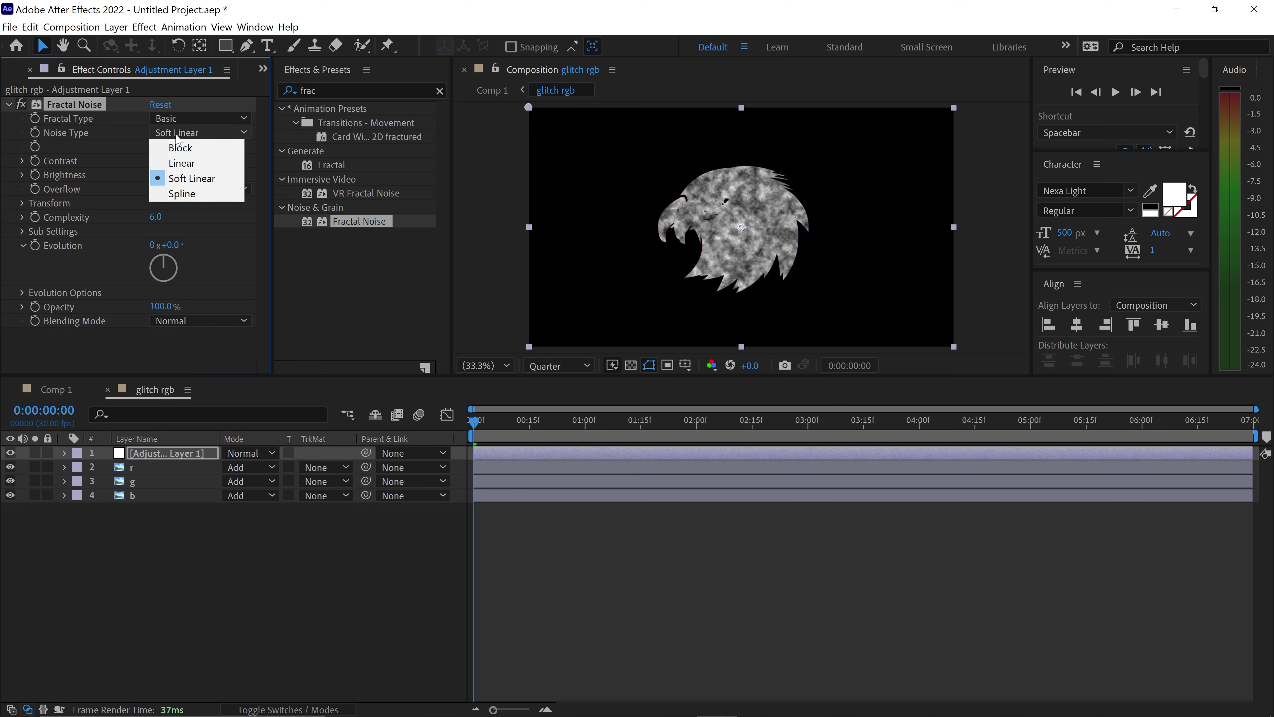
{"action": "left_click", "coordinate": [180, 148]}
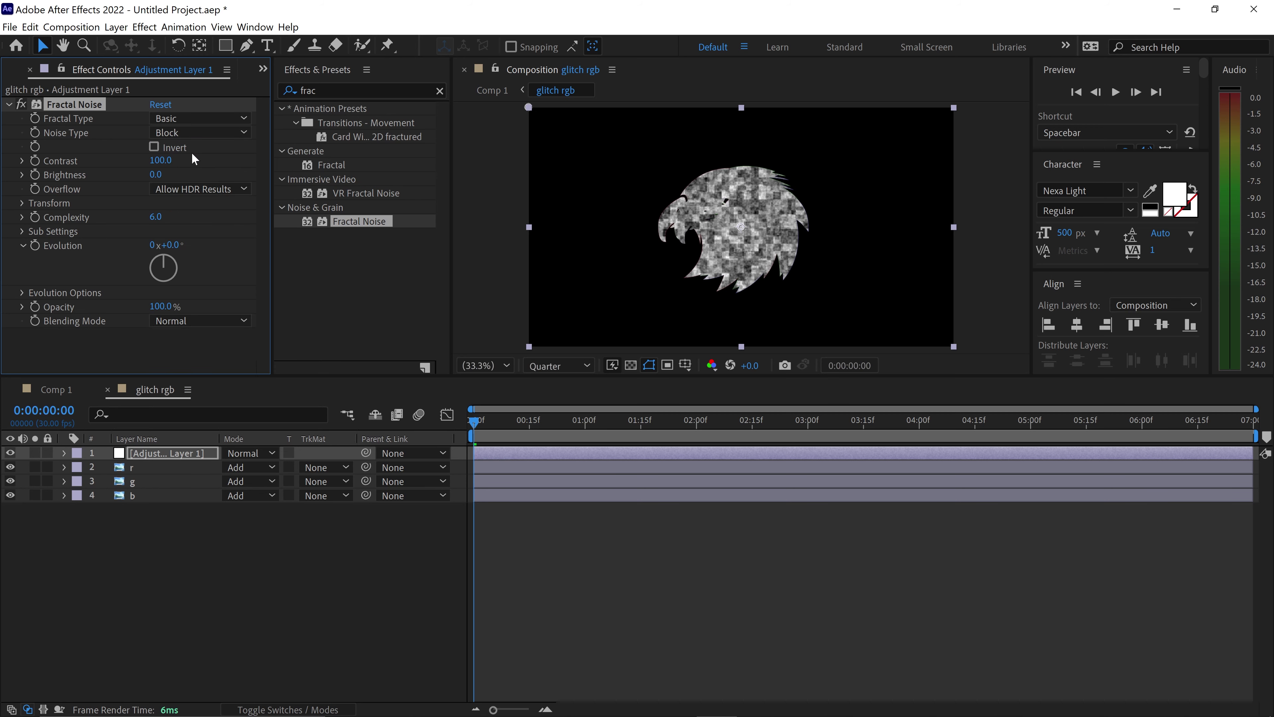
Step: Set the Fractal Noise Contrast to 592 and Brightness to 50
{"action": "left_click", "coordinate": [162, 161]}
{"action": "type", "text": "592"}
{"action": "left_click", "coordinate": [193, 173]}
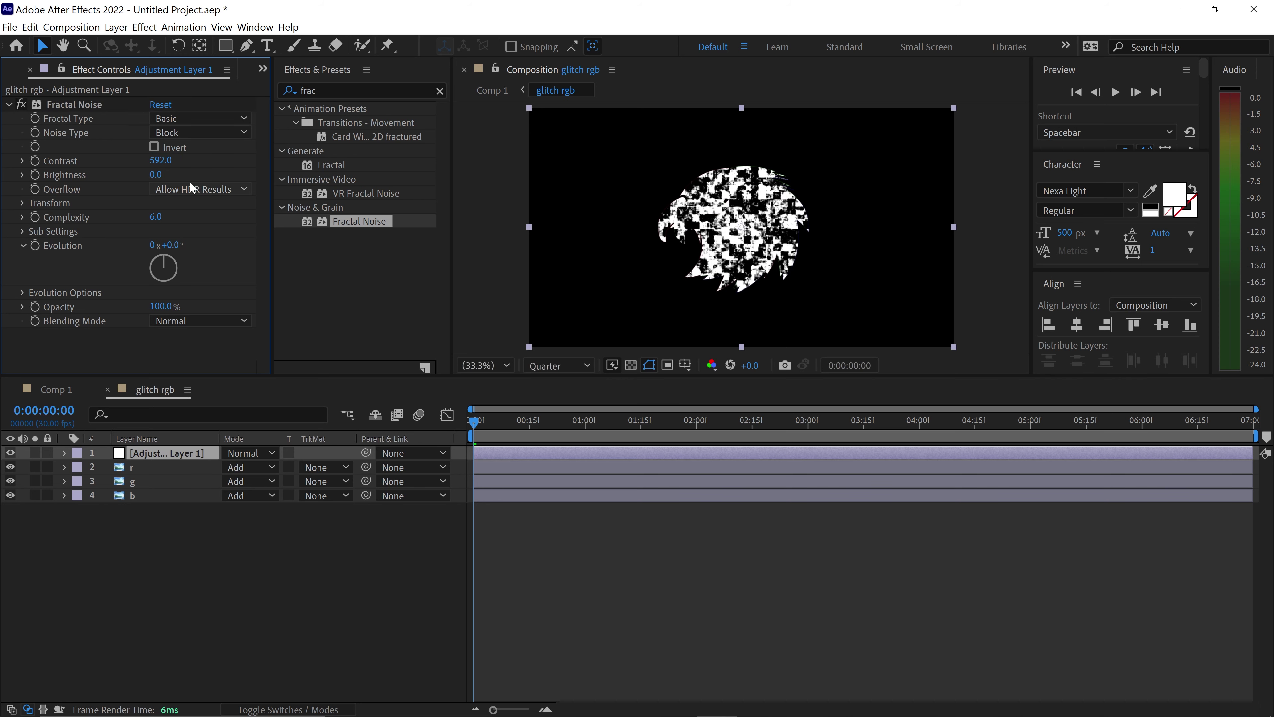
{"action": "left_click", "coordinate": [155, 174]}
{"action": "type", "text": "50"}
{"action": "left_click", "coordinate": [202, 167]}
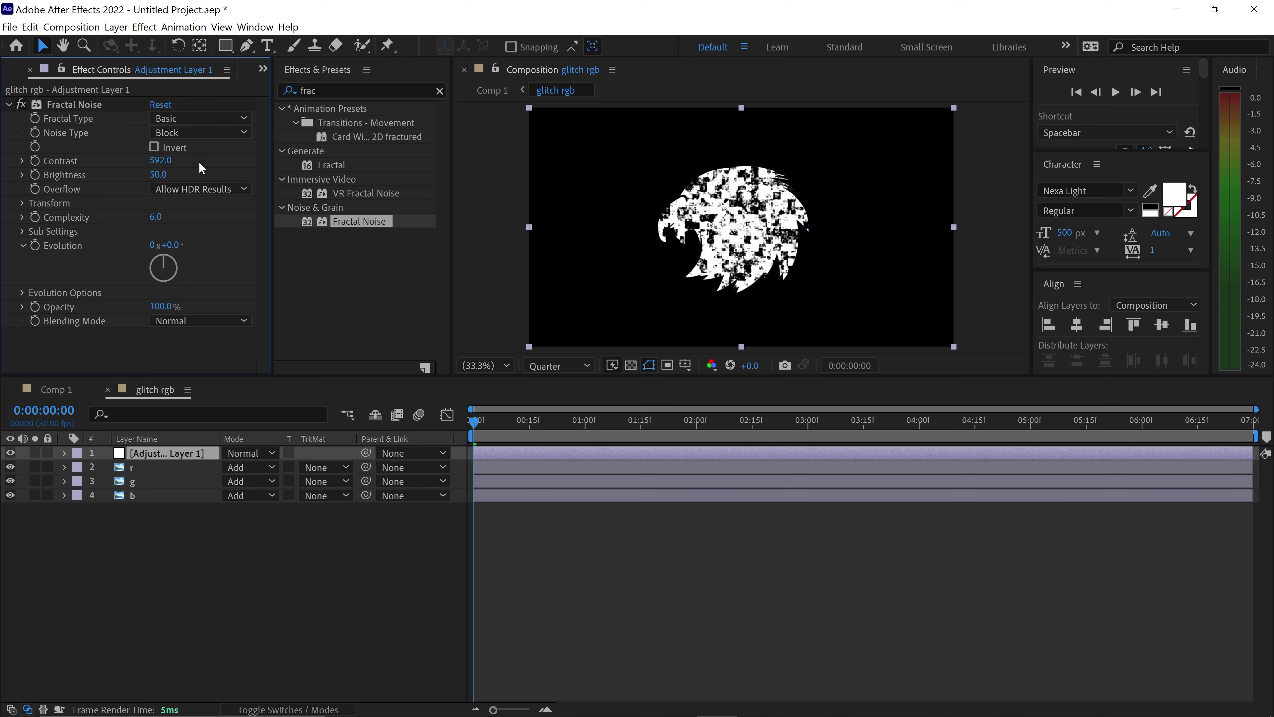
Step: Turn off Uniform Scaling in the Fractal Noise transform and set Scale Width to 1007 and Scale Height to 349
{"action": "left_click", "coordinate": [22, 204]}
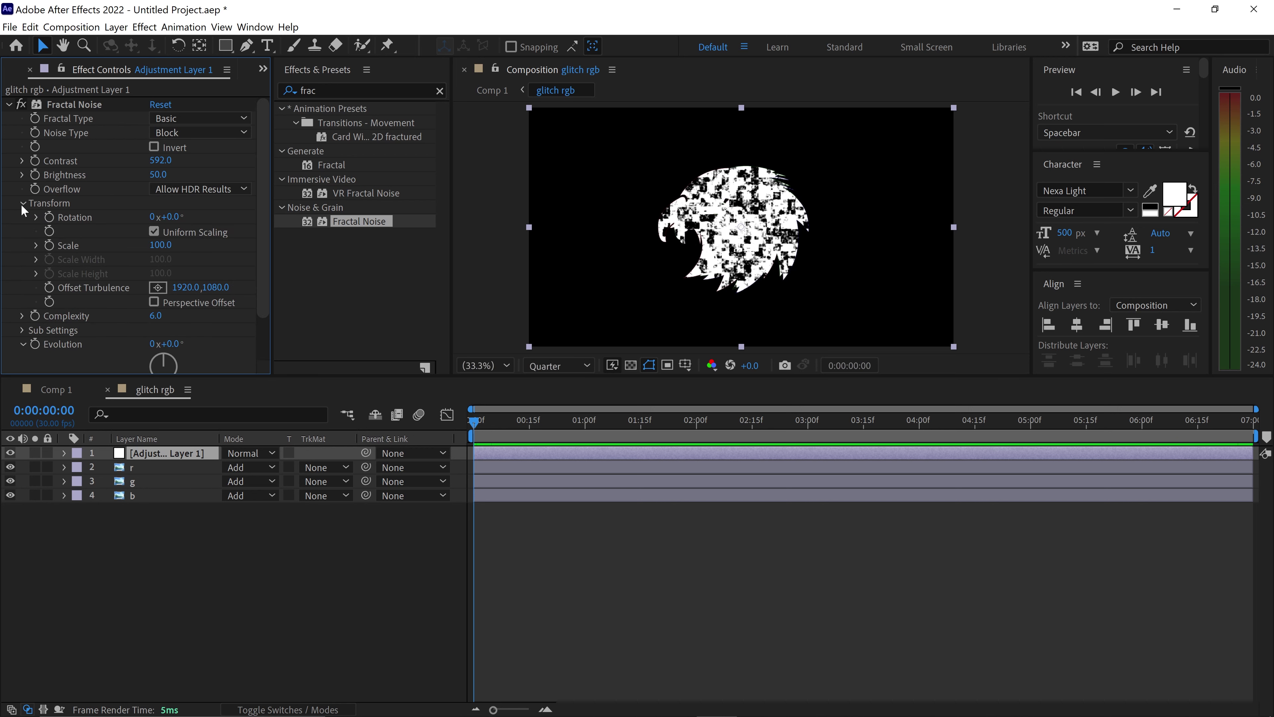
{"action": "left_click", "coordinate": [154, 232]}
{"action": "scroll", "coordinate": [210, 243], "scroll_direction": "down", "scroll_amount": 2}
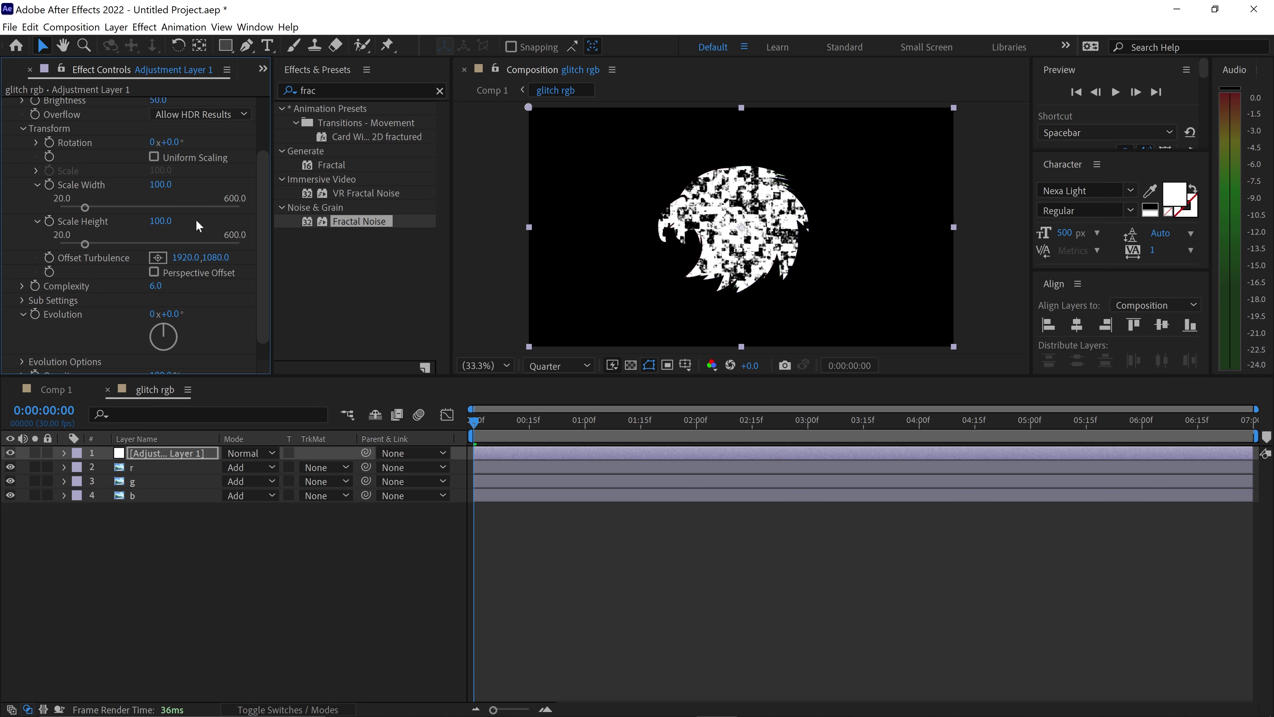
{"action": "left_click", "coordinate": [159, 185]}
{"action": "type", "text": "1007"}
{"action": "key", "text": "Return"}
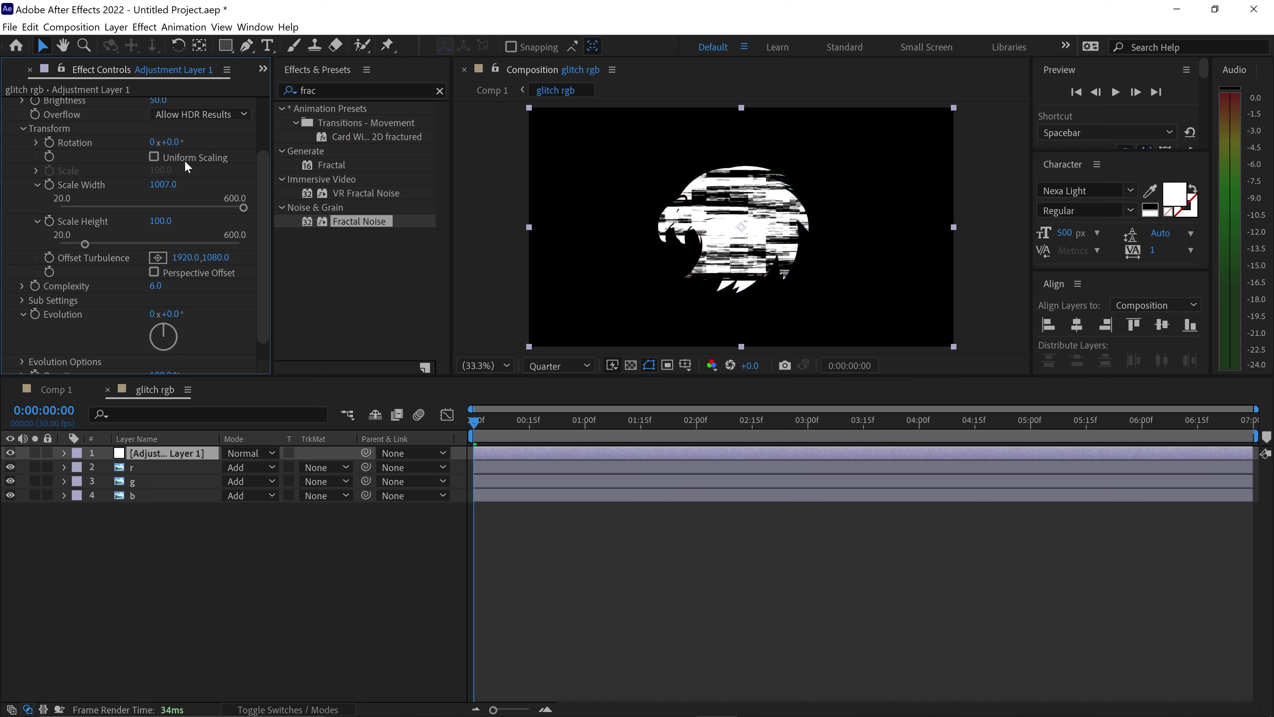
{"action": "left_click", "coordinate": [165, 222]}
{"action": "type", "text": "34"}
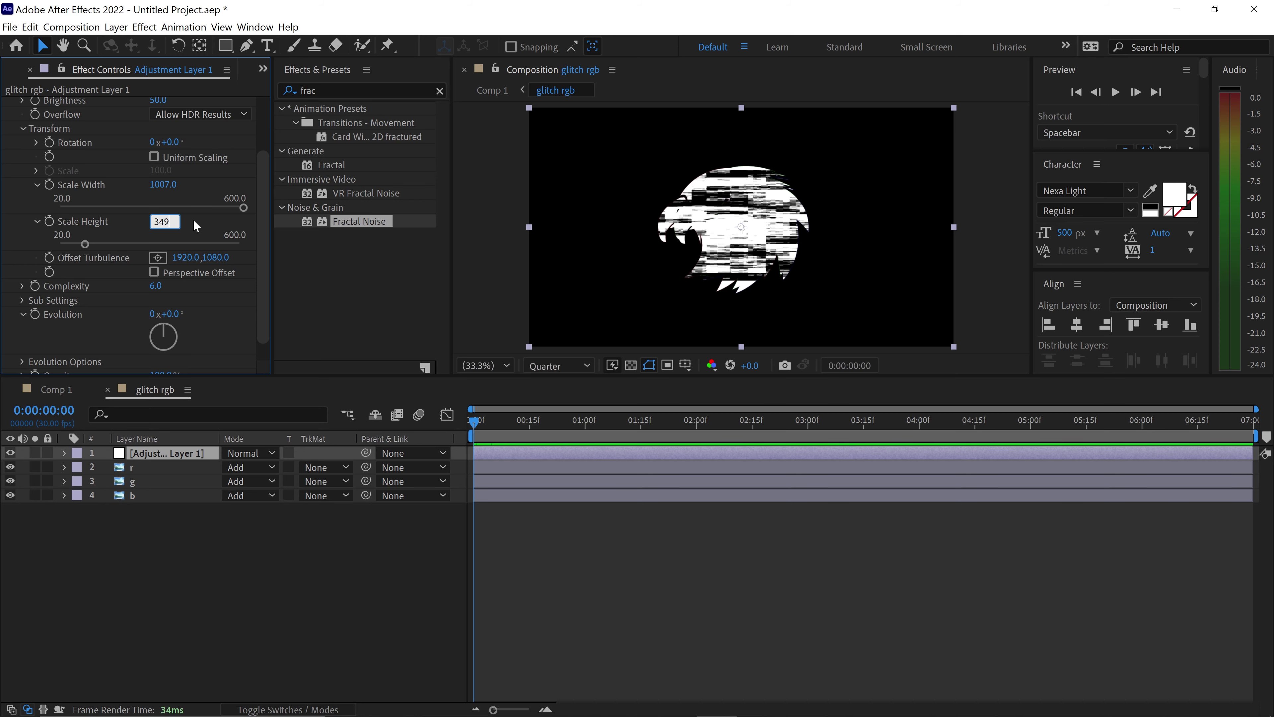
{"action": "type", "text": "9"}
{"action": "key", "text": "Return"}
{"action": "left_click", "coordinate": [211, 263]}
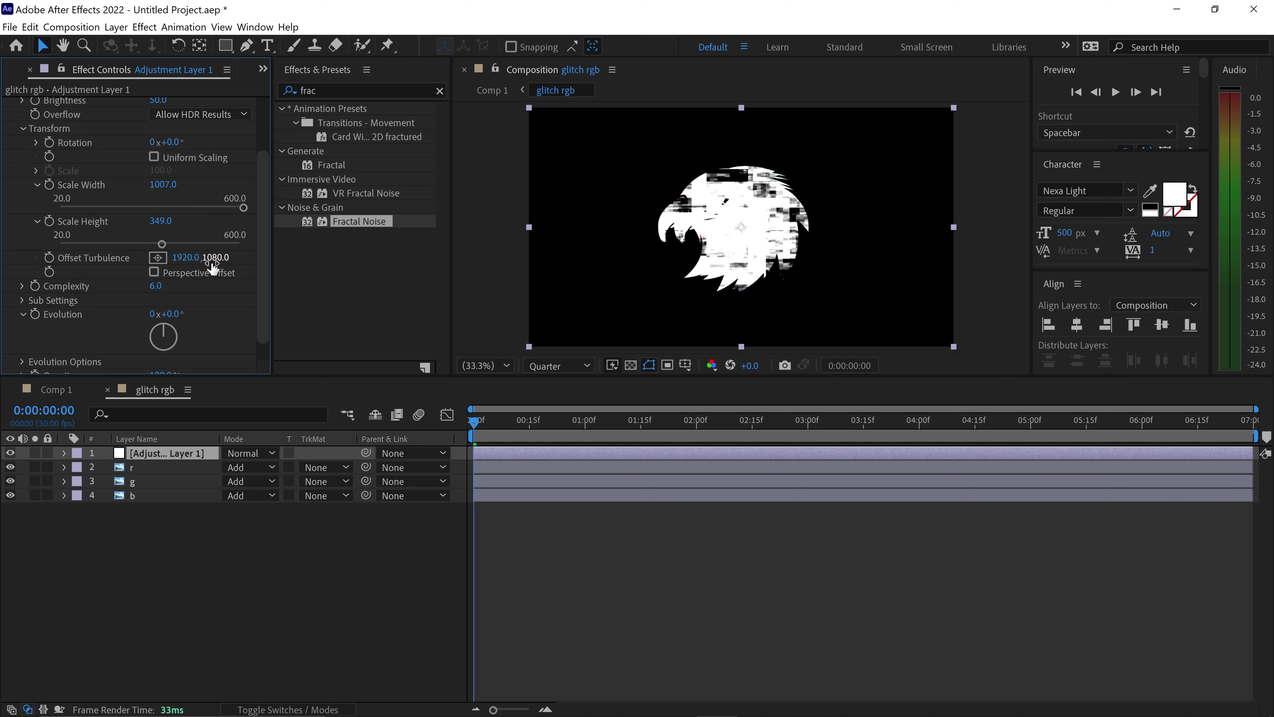
Step: Set the Fractal Noise Complexity to 20 and its Blending Mode to Multiply
{"action": "left_click", "coordinate": [152, 286]}
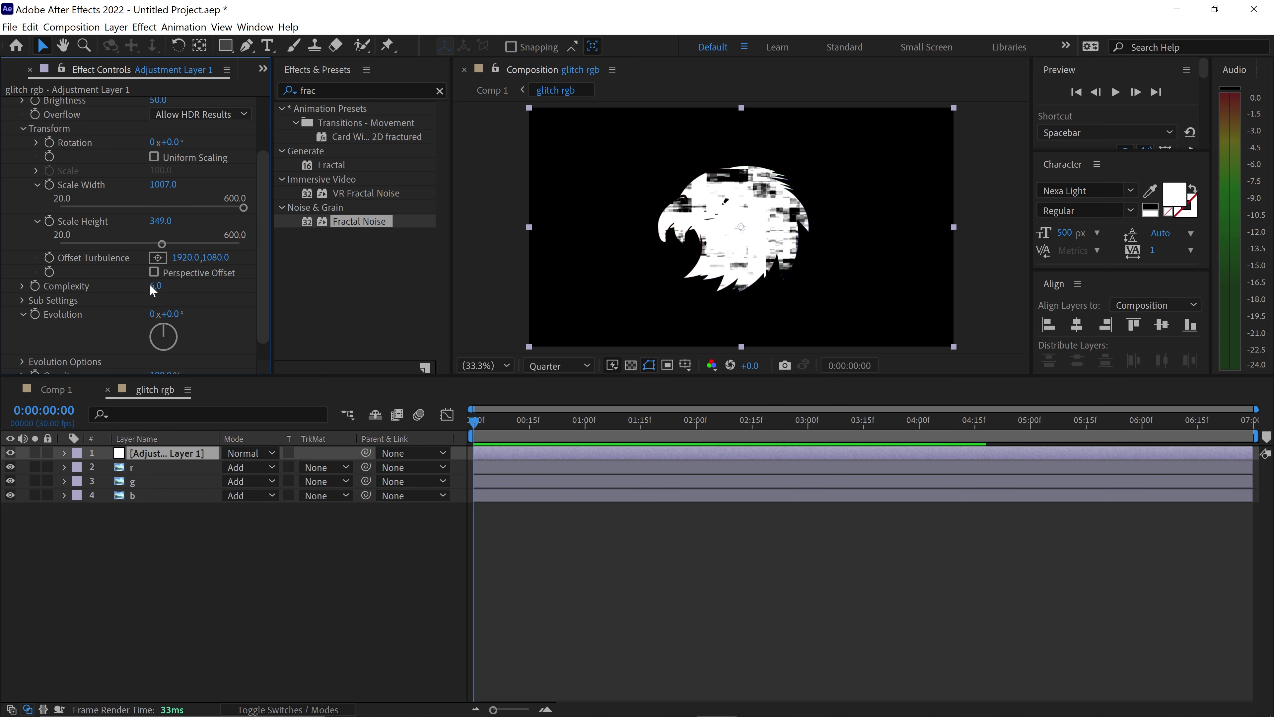
{"action": "type", "text": "20"}
{"action": "key", "text": "Return"}
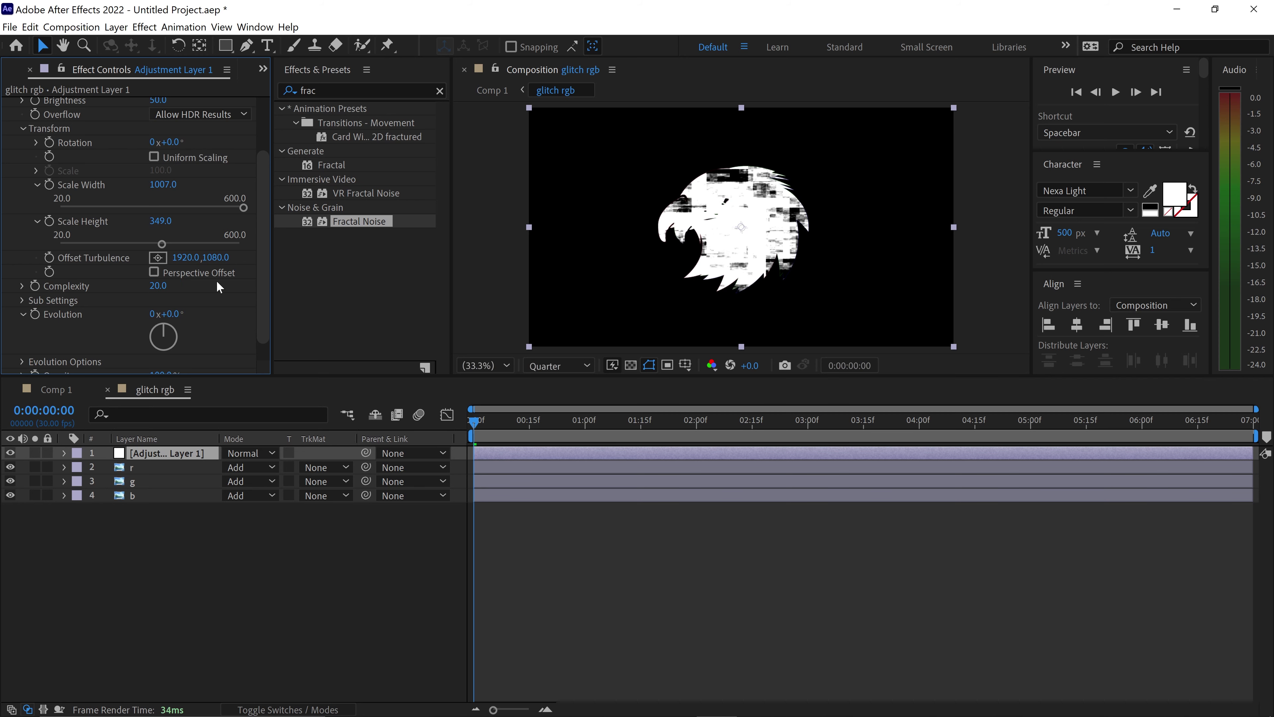
{"action": "scroll", "coordinate": [265, 242], "scroll_direction": "down", "scroll_amount": 1}
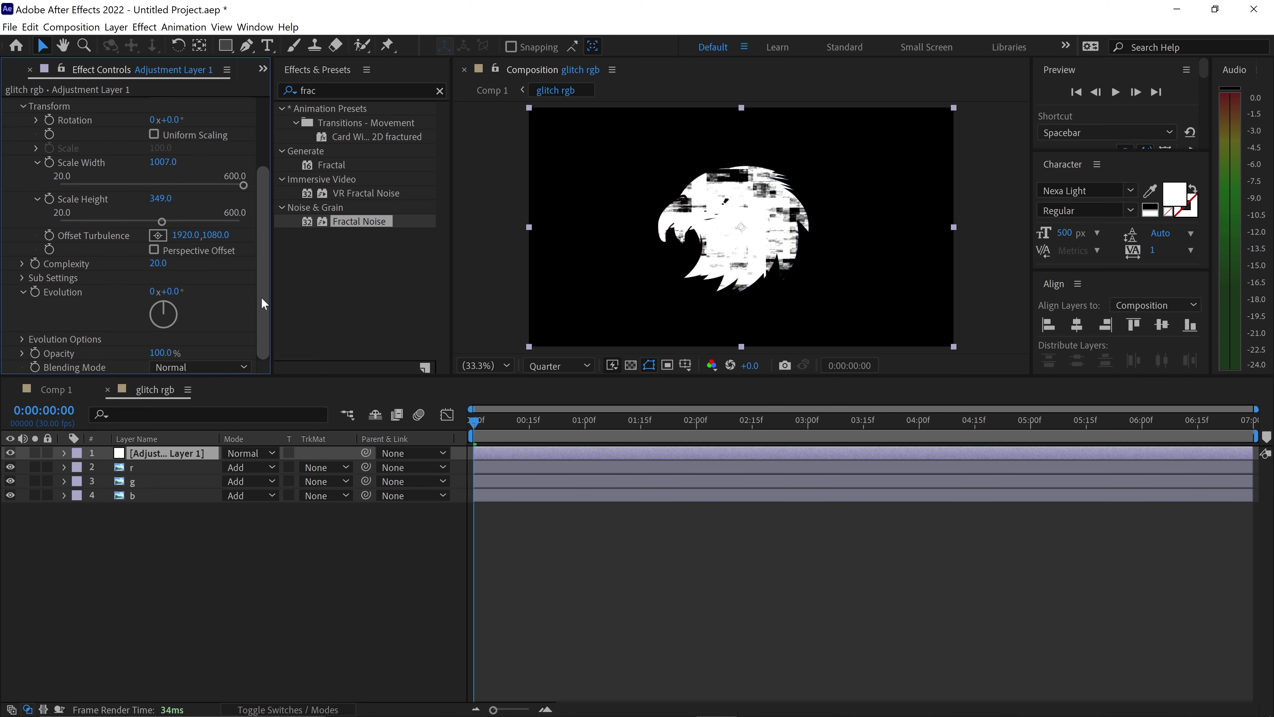
{"action": "left_click", "coordinate": [197, 370]}
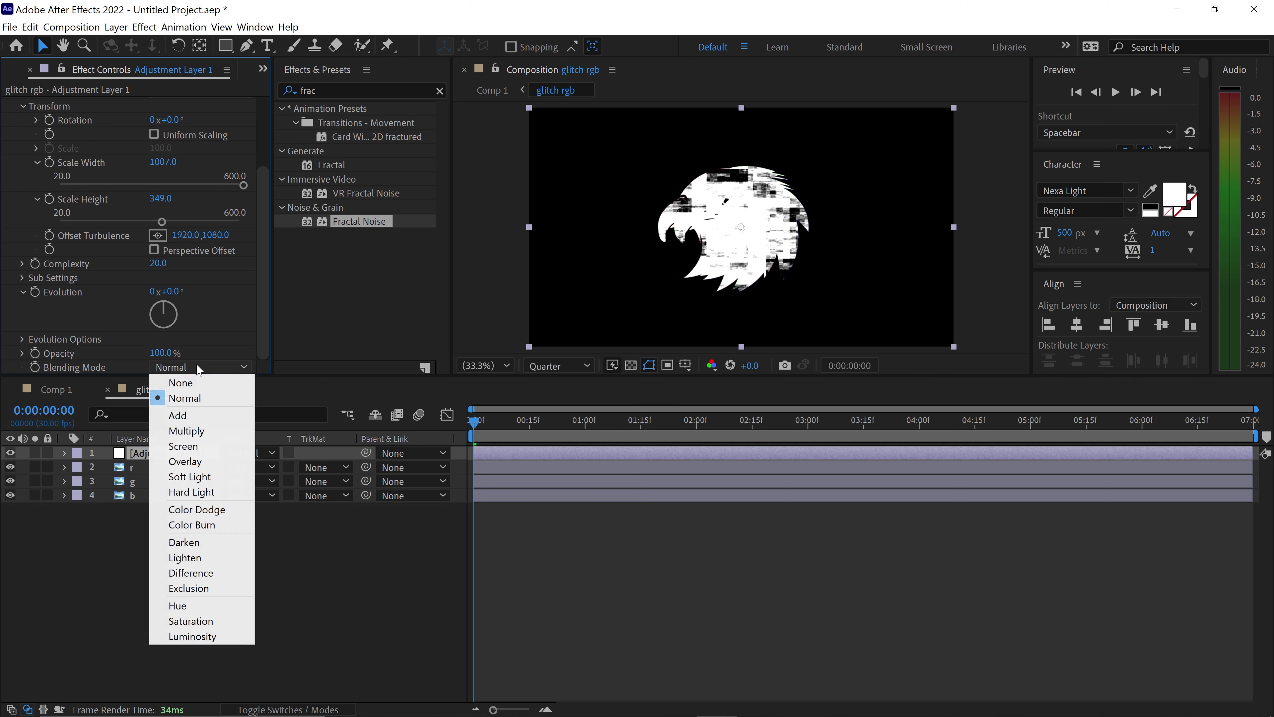
{"action": "left_click", "coordinate": [187, 430]}
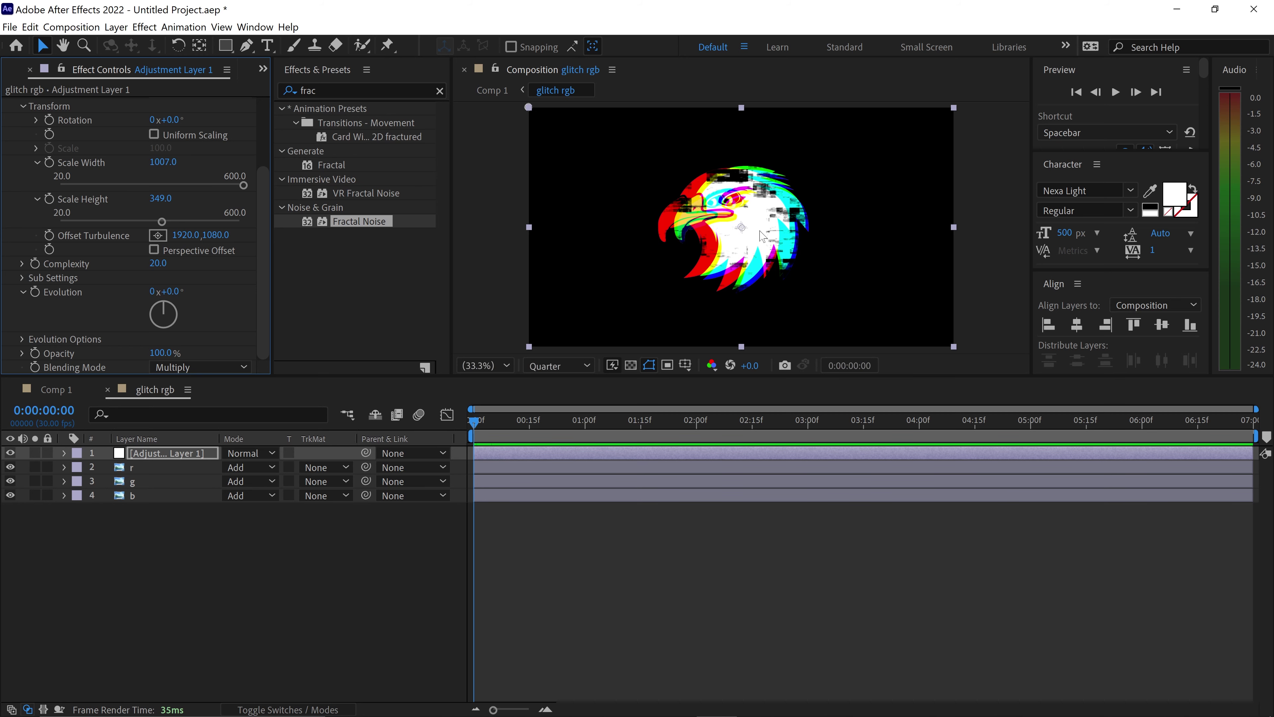
Step: Add the expression time*3000 to the Fractal Noise Evolution, preview the first frames, and collapse the layer's properties
{"action": "key", "text": "alt"}
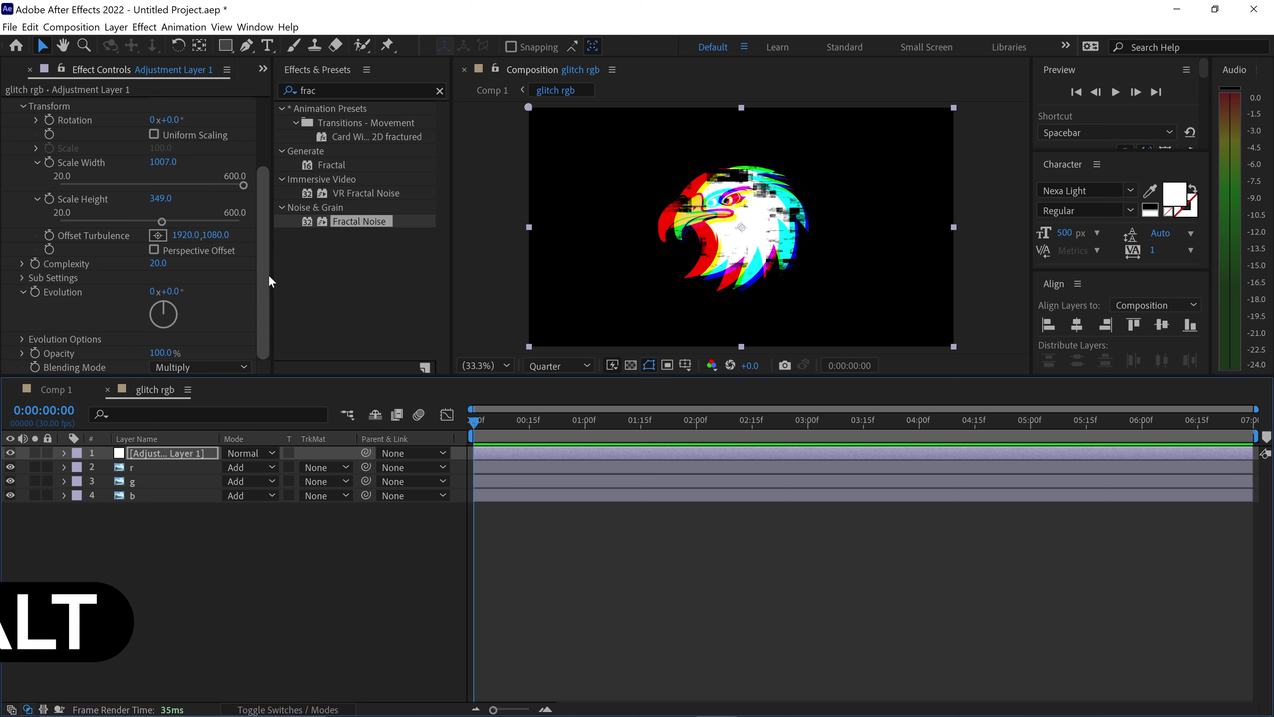
{"action": "left_click", "coordinate": [35, 291], "text": "alt"}
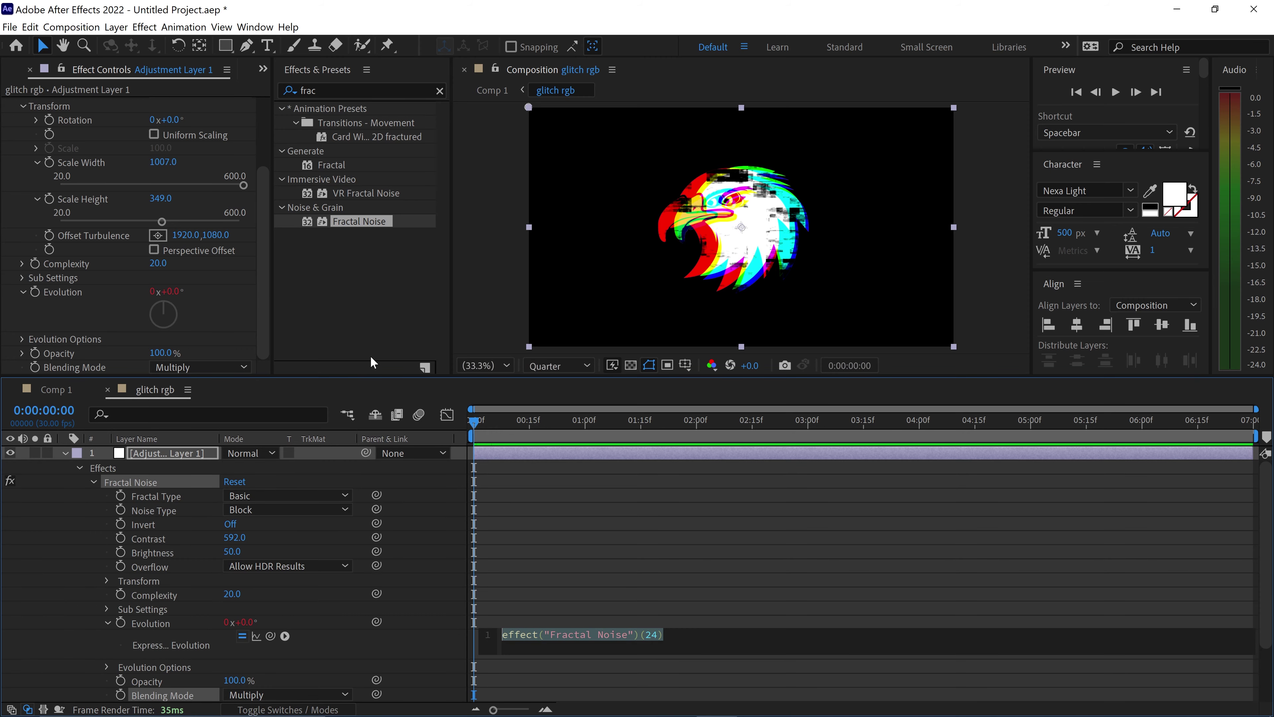
{"action": "type", "text": "time*"}
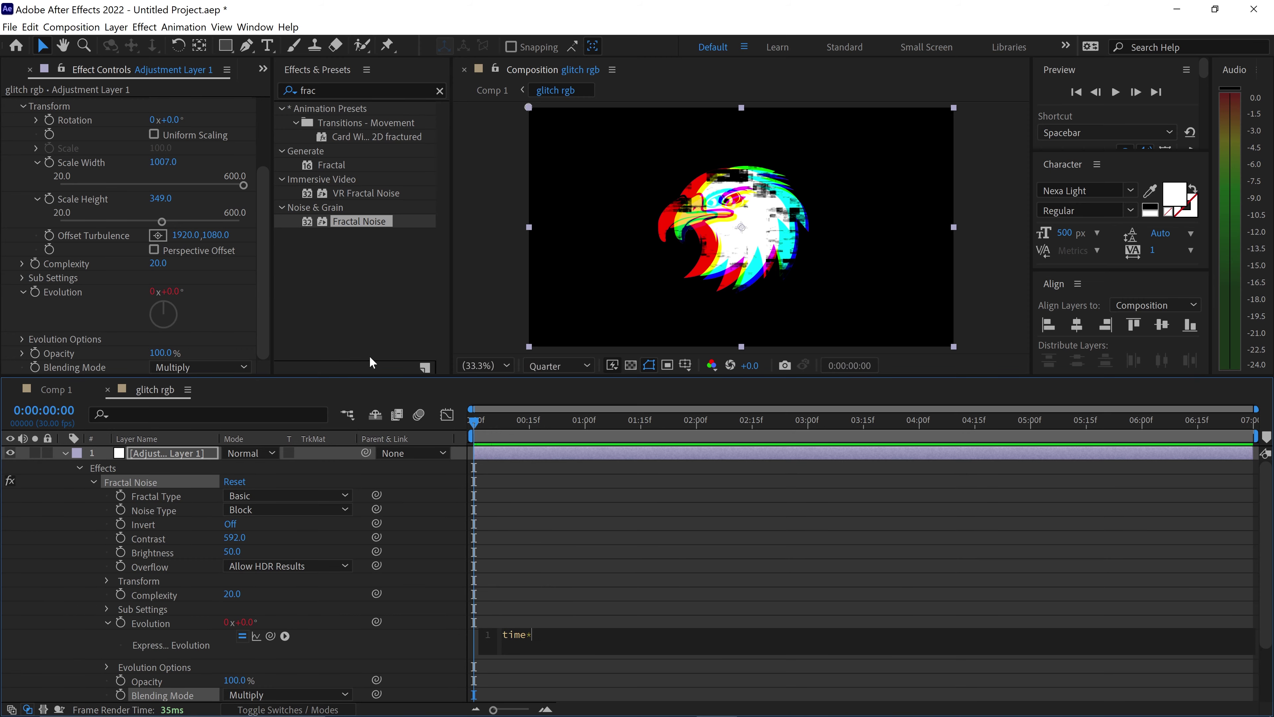
{"action": "type", "text": "3000"}
{"action": "left_click", "coordinate": [523, 525]}
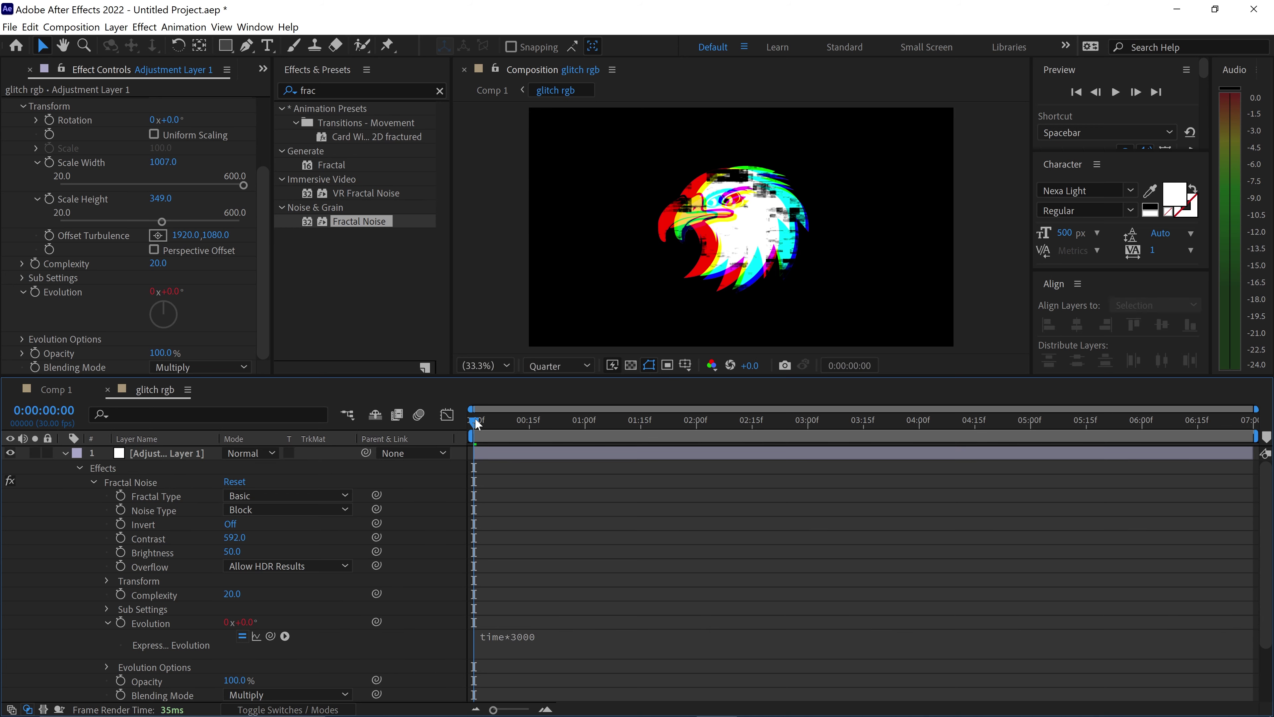
{"action": "left_click", "coordinate": [486, 421]}
{"action": "left_click_drag", "start_coordinate": [487, 421], "coordinate": [94, 453]}
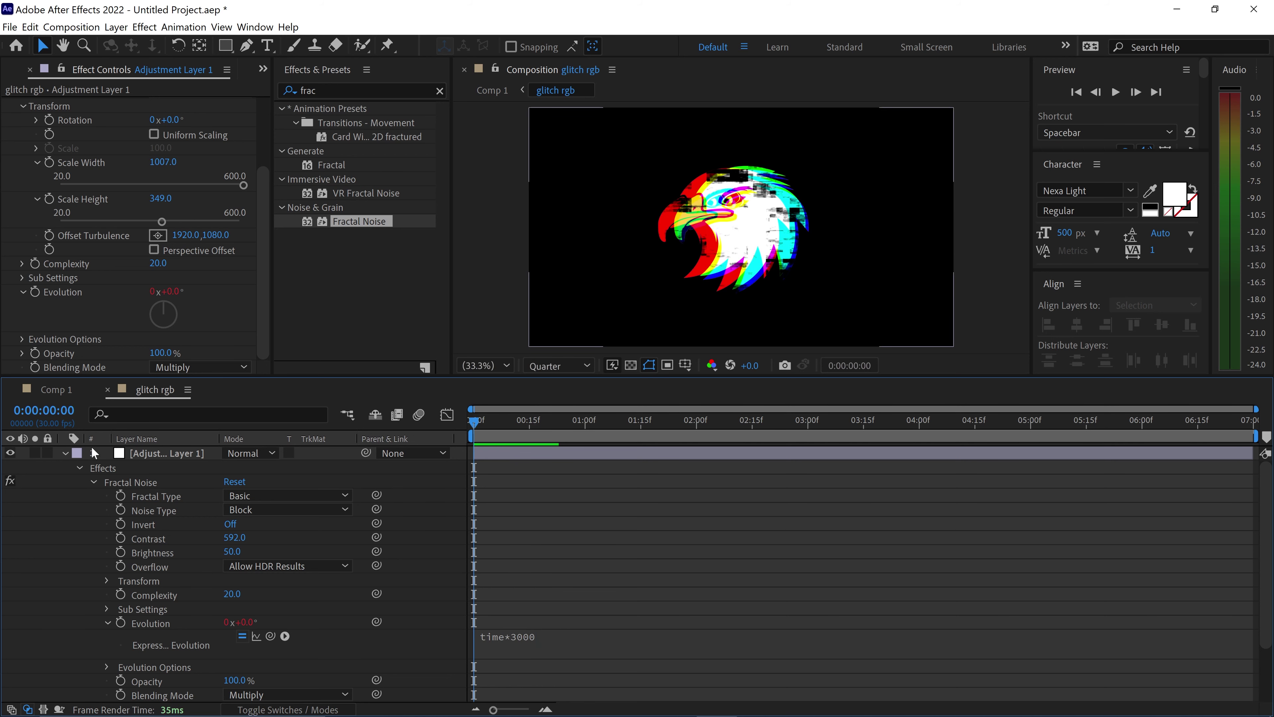
{"action": "left_click", "coordinate": [65, 453]}
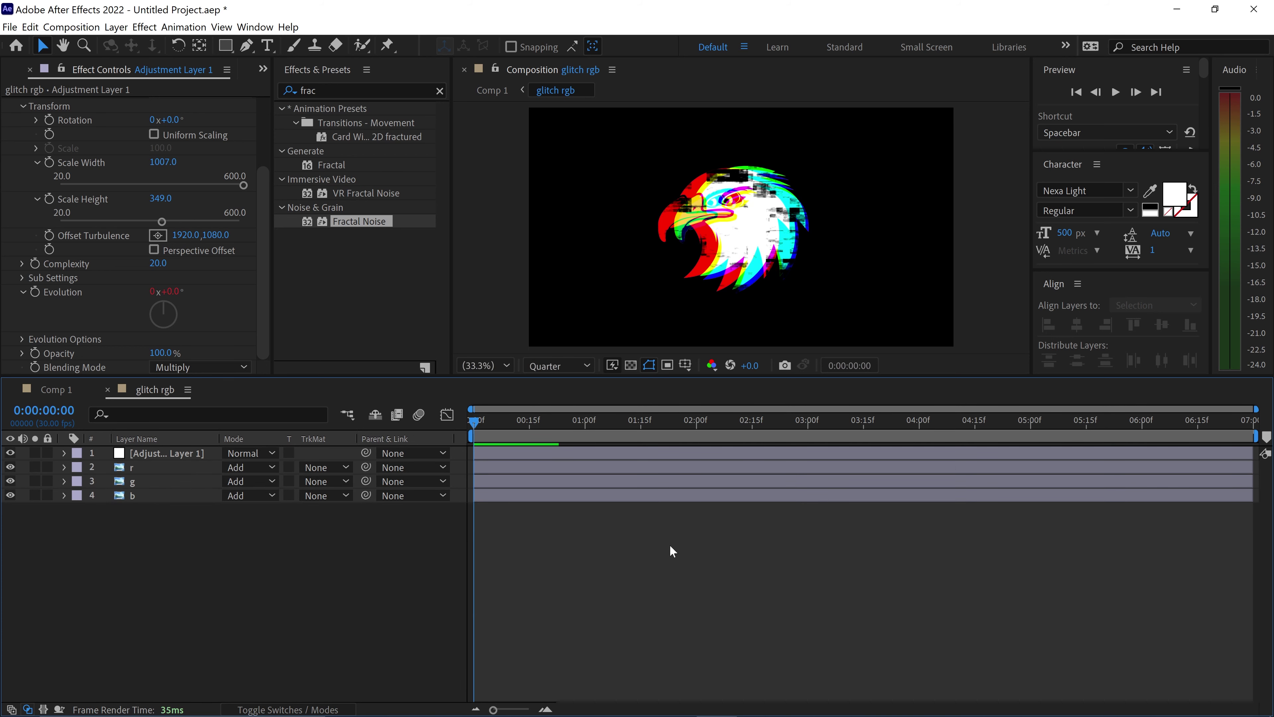
Step: Trim the Fractal Noise adjustment layer to a short clip of about 12 frames, starting about 4 frames into the composition
{"action": "left_click", "coordinate": [1059, 454]}
{"action": "left_click_drag", "start_coordinate": [1239, 452], "coordinate": [470, 427]}
{"action": "left_click", "coordinate": [456, 604]}
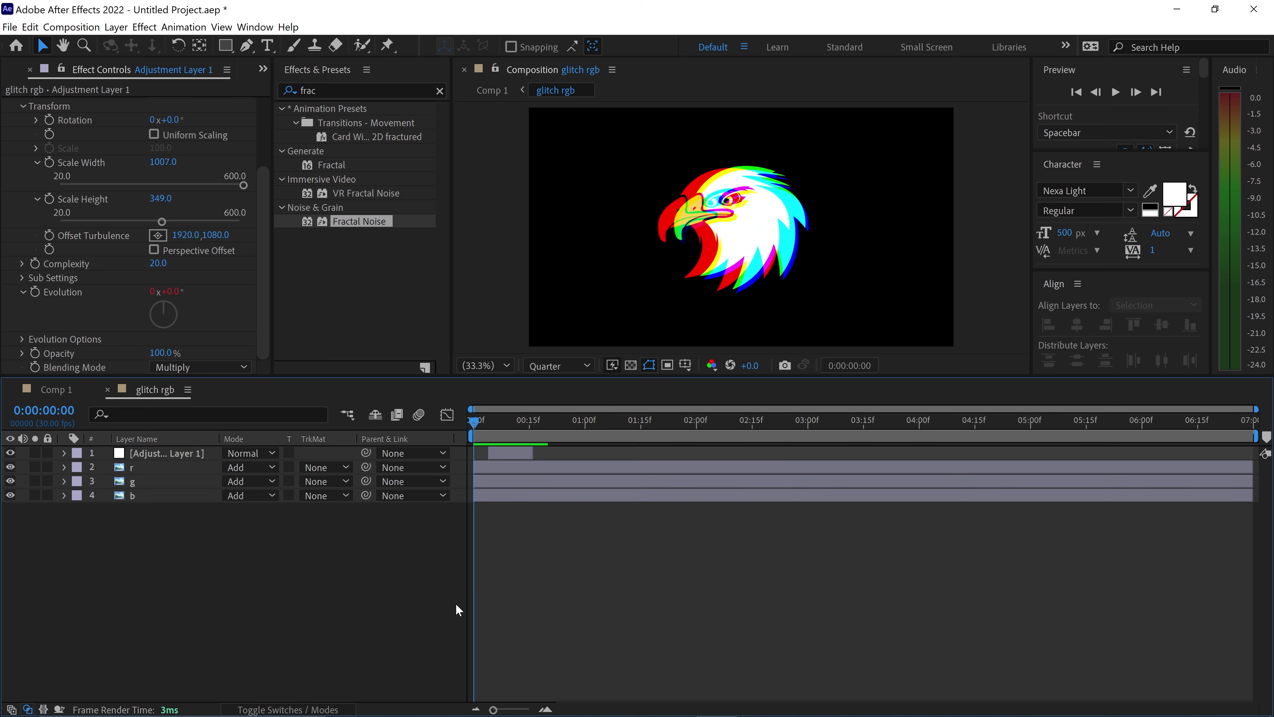
Step: Add a second adjustment layer at the top of the glitch rgb composition
{"action": "right_click", "coordinate": [325, 565]}
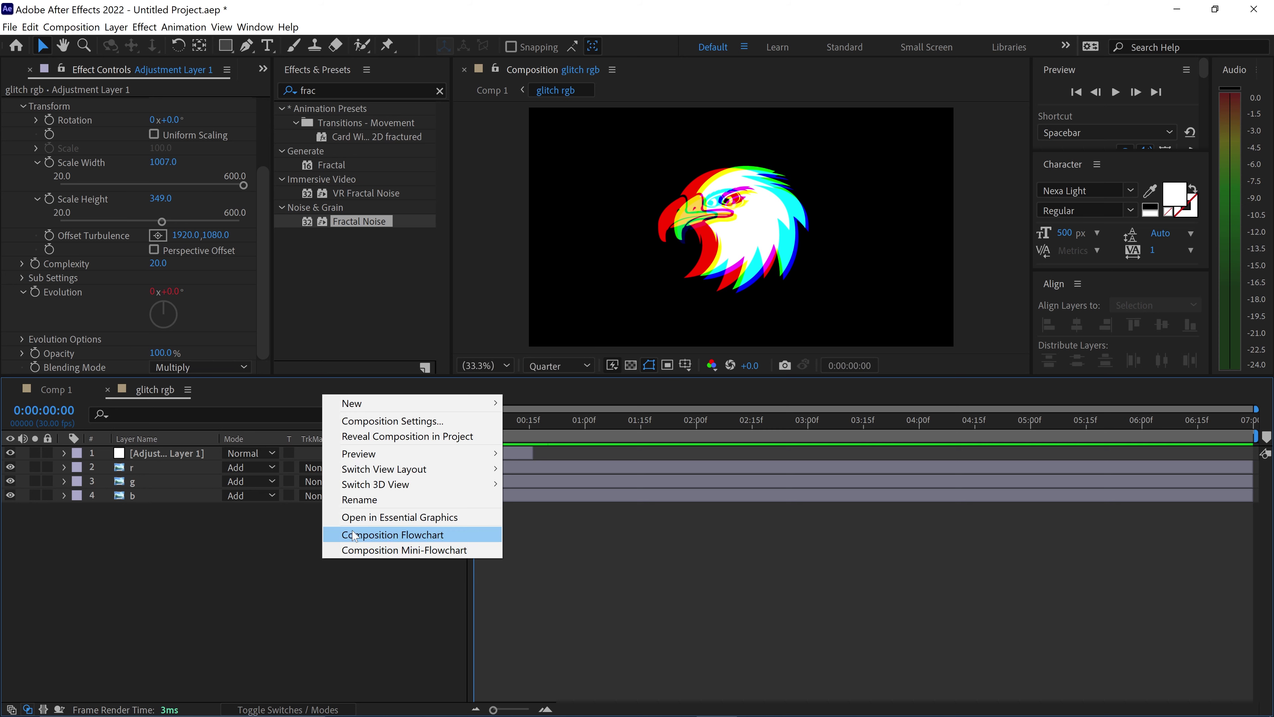
{"action": "mouse_move", "coordinate": [351, 405]}
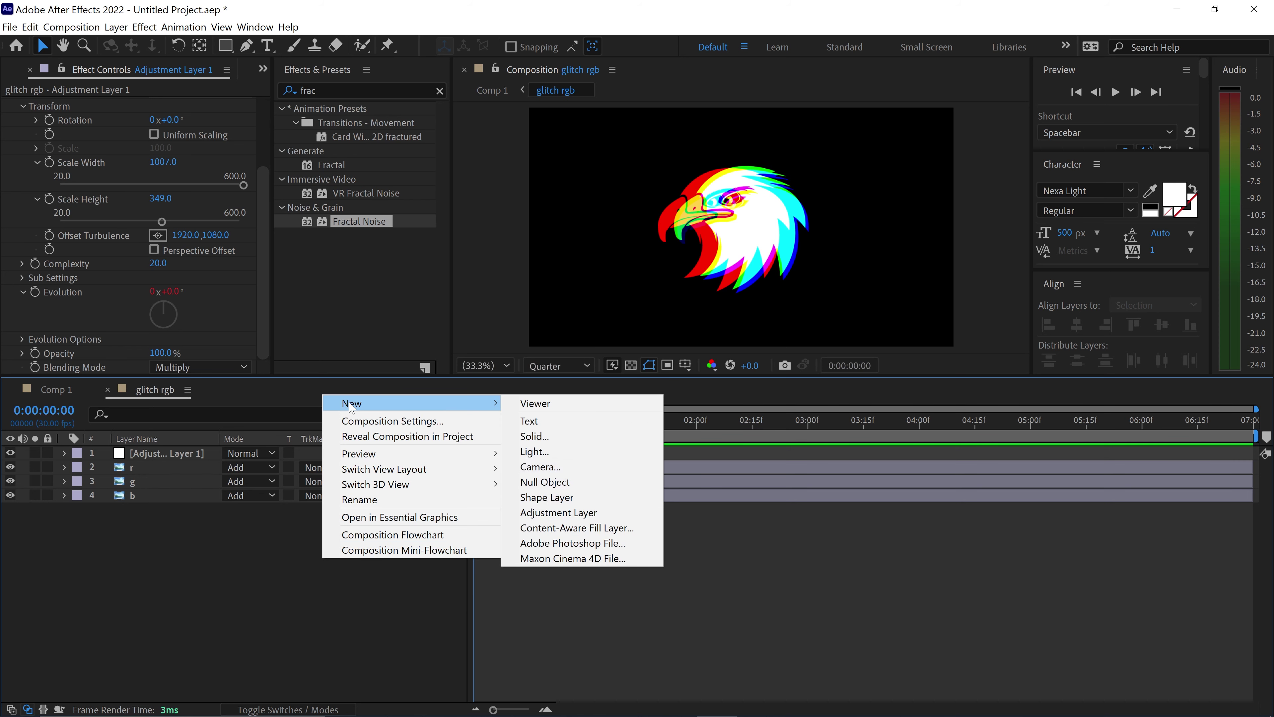
{"action": "left_click", "coordinate": [560, 512]}
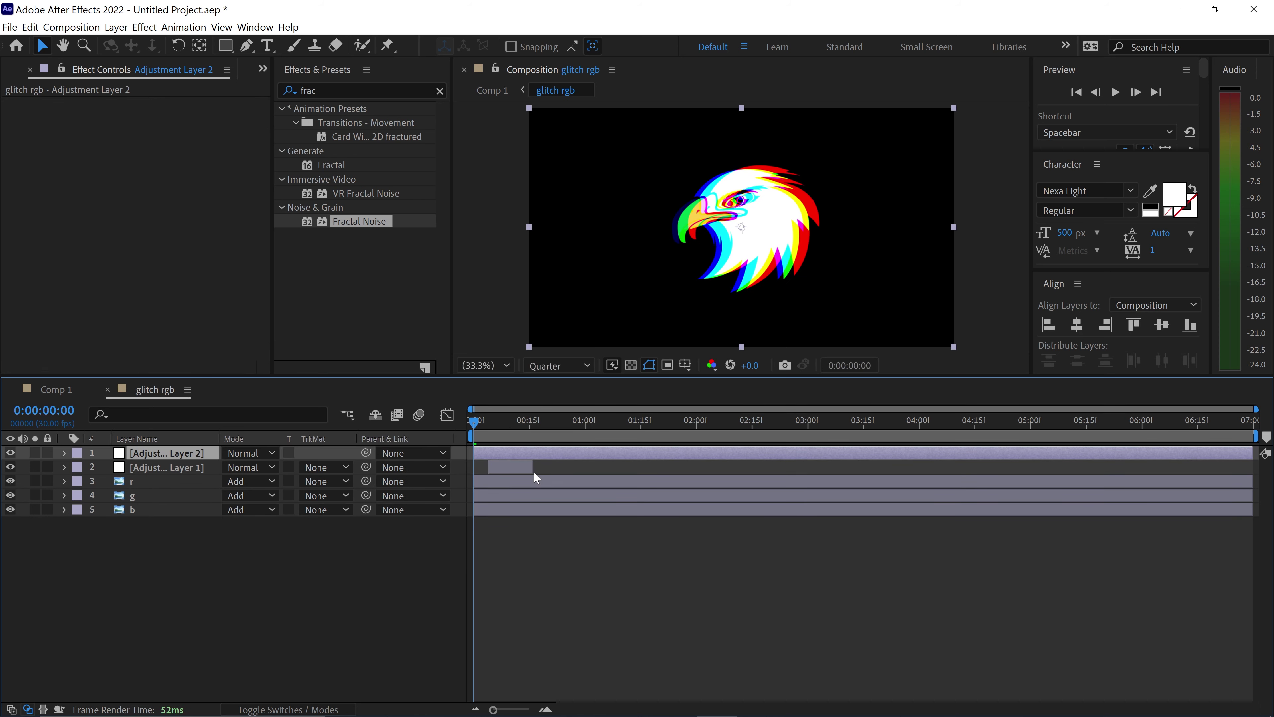
Step: Search the effects for "nois", apply Noise to the new adjustment layer, and set Amount of Noise to 100%
{"action": "left_click", "coordinate": [440, 91]}
{"action": "left_click", "coordinate": [398, 92]}
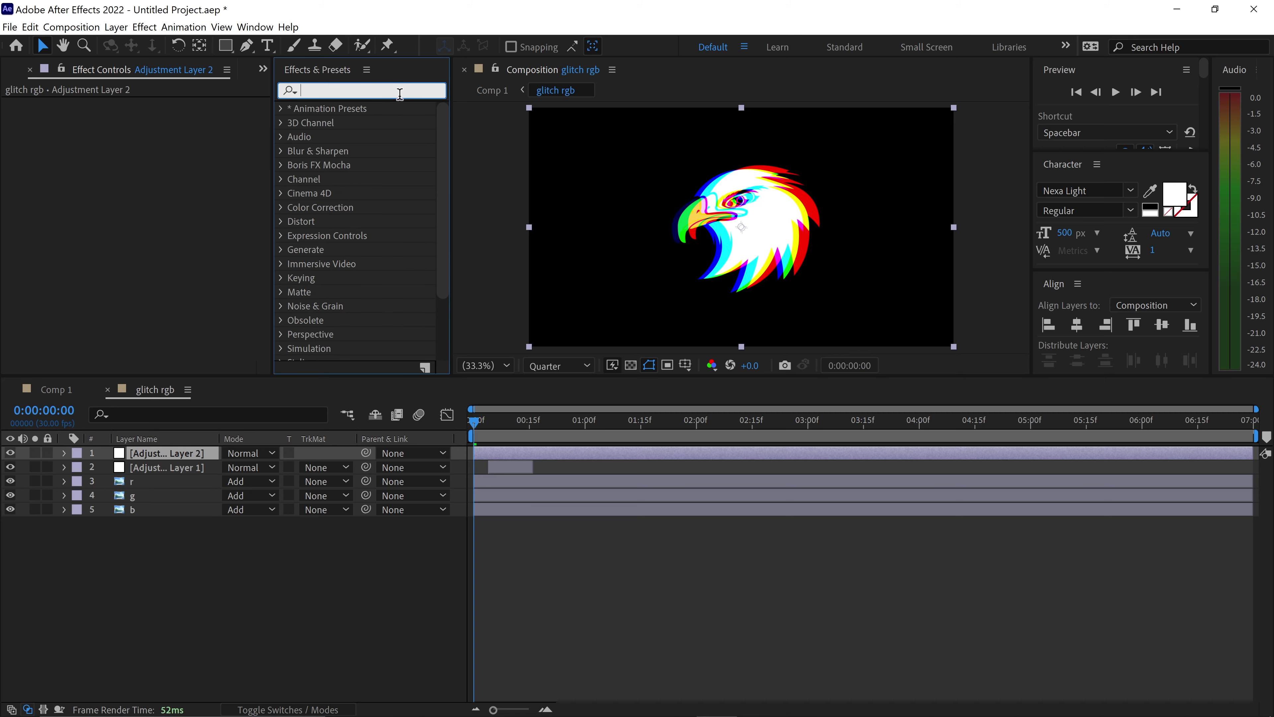
{"action": "type", "text": "nois"}
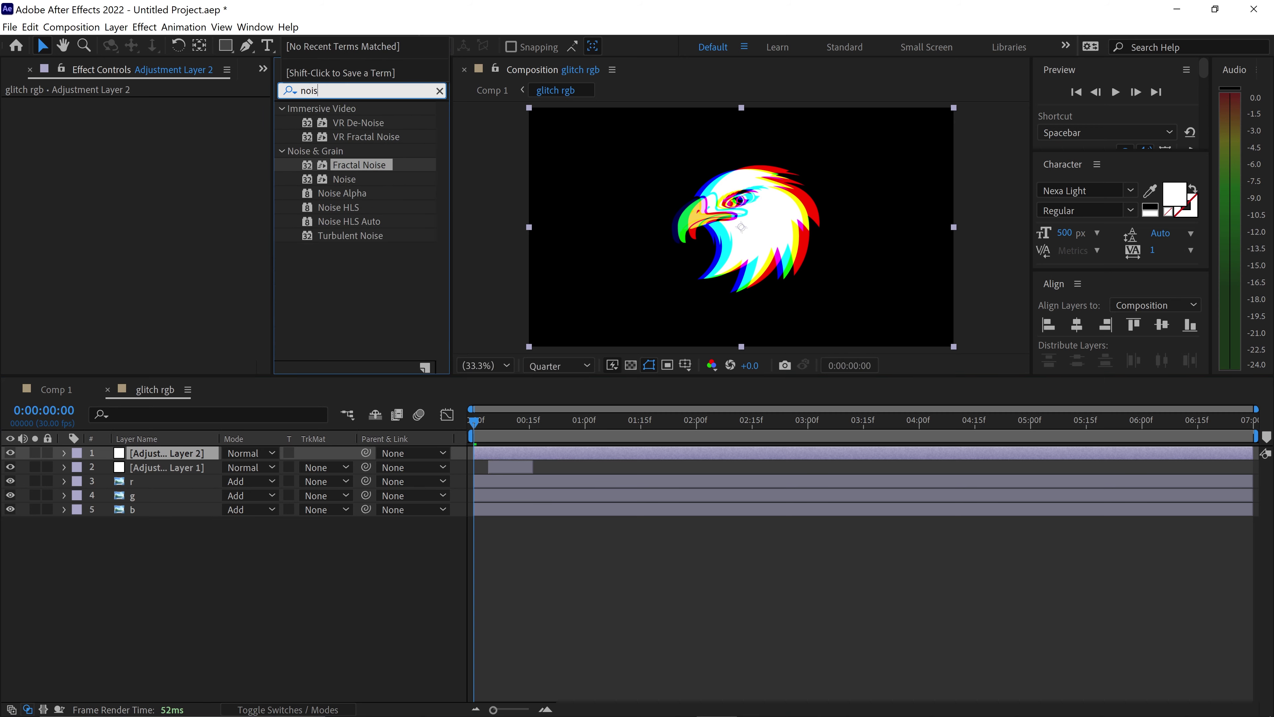
{"action": "left_click_drag", "start_coordinate": [345, 179], "coordinate": [145, 223]}
{"action": "left_click_drag", "start_coordinate": [157, 119], "coordinate": [261, 119]}
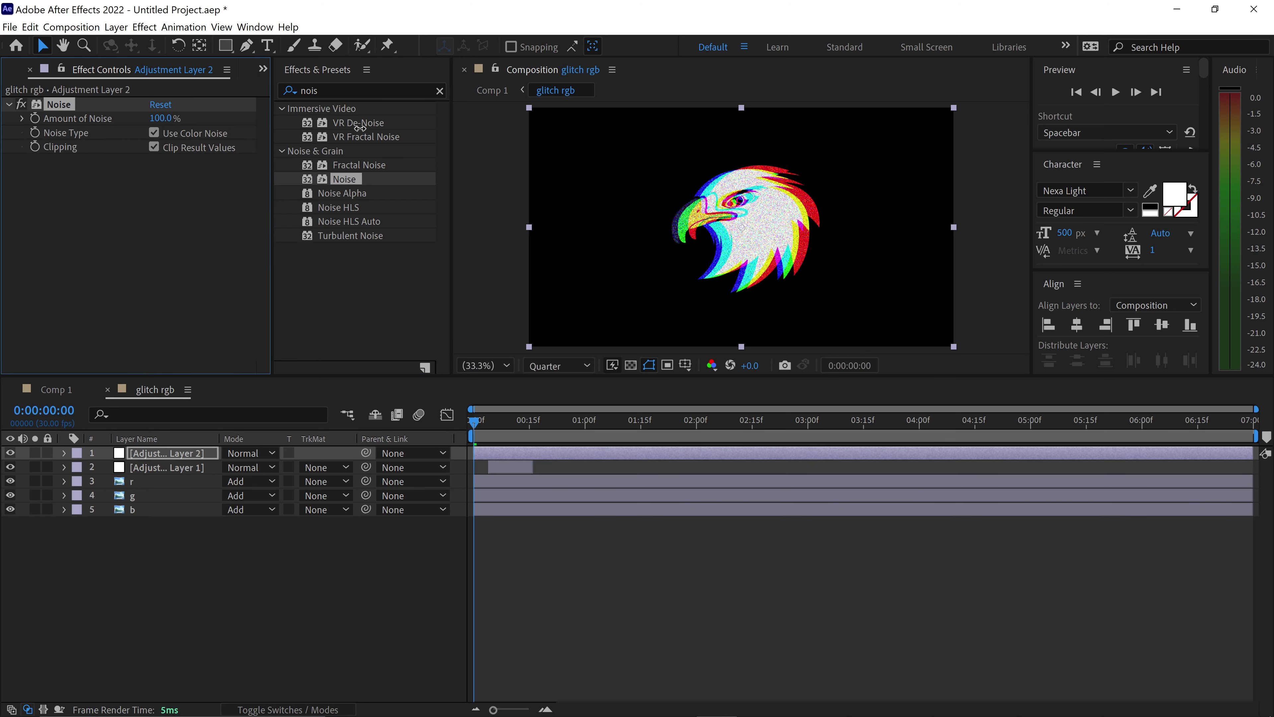
Step: Search the effects for "glow" and apply the Stylize Glow effect to the Noise adjustment layer
{"action": "left_click", "coordinate": [440, 91]}
{"action": "left_click", "coordinate": [395, 91]}
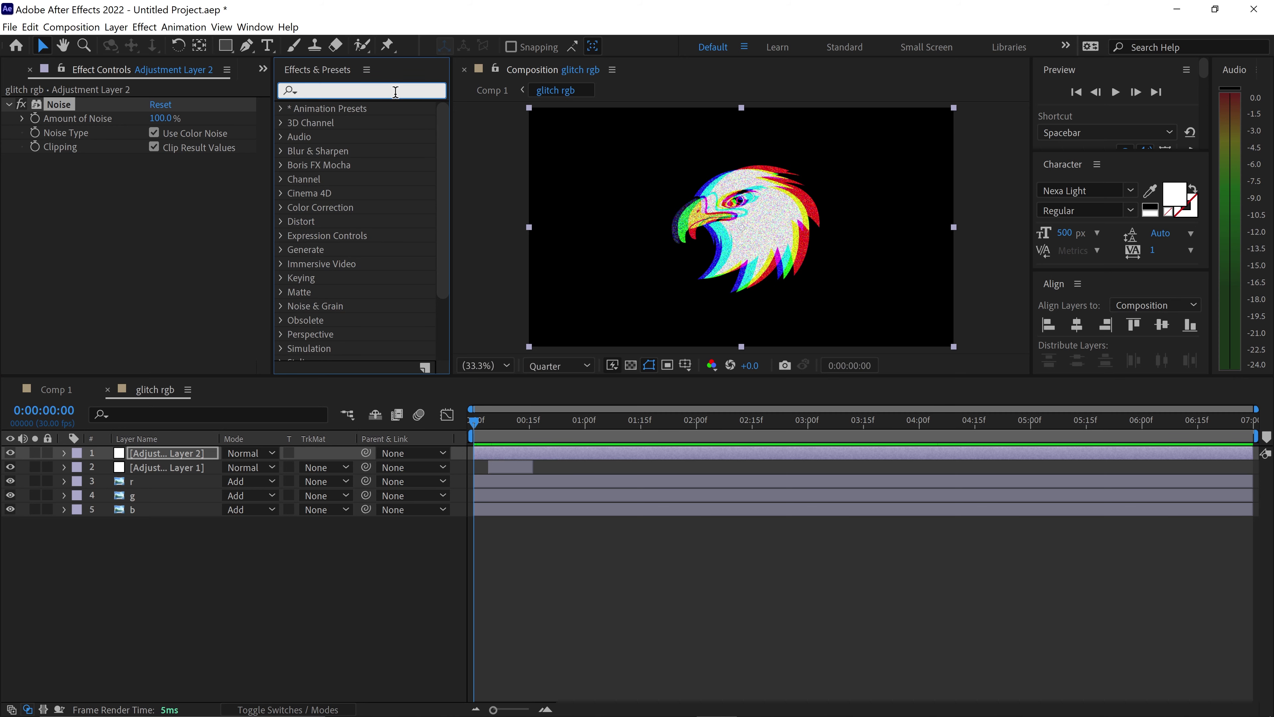
{"action": "type", "text": "glow"}
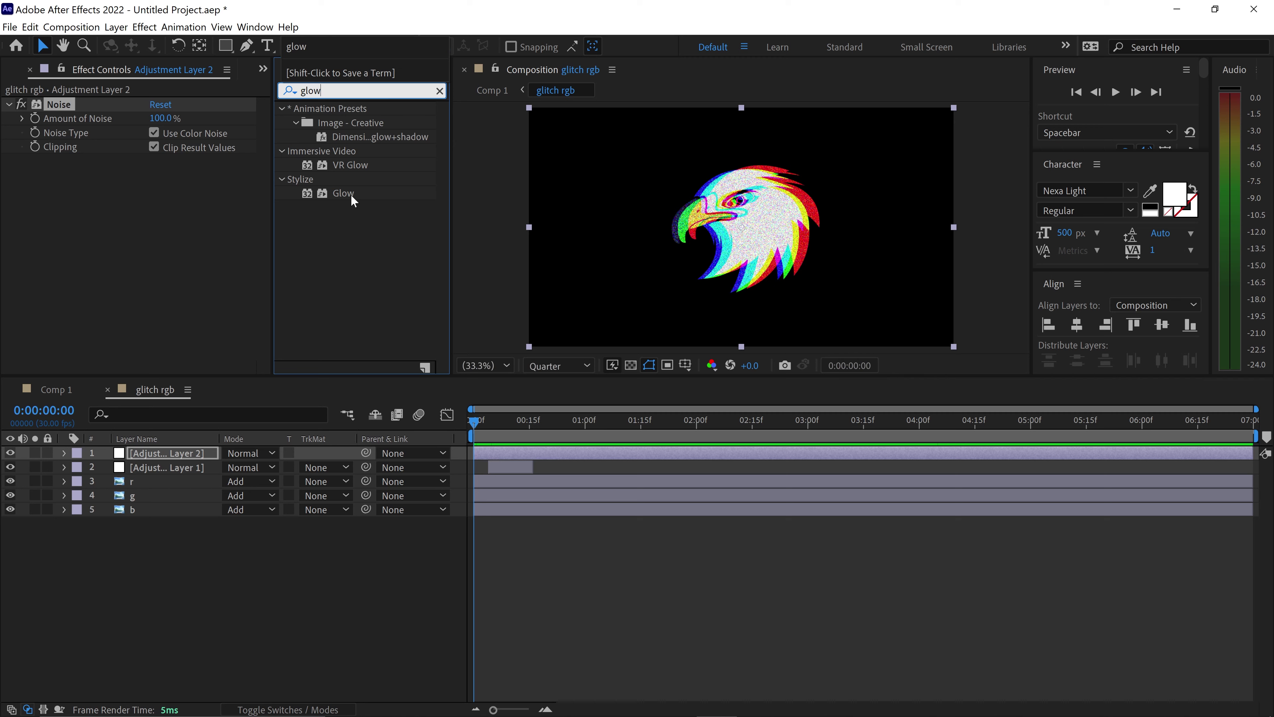
{"action": "left_click_drag", "start_coordinate": [347, 192], "coordinate": [148, 219]}
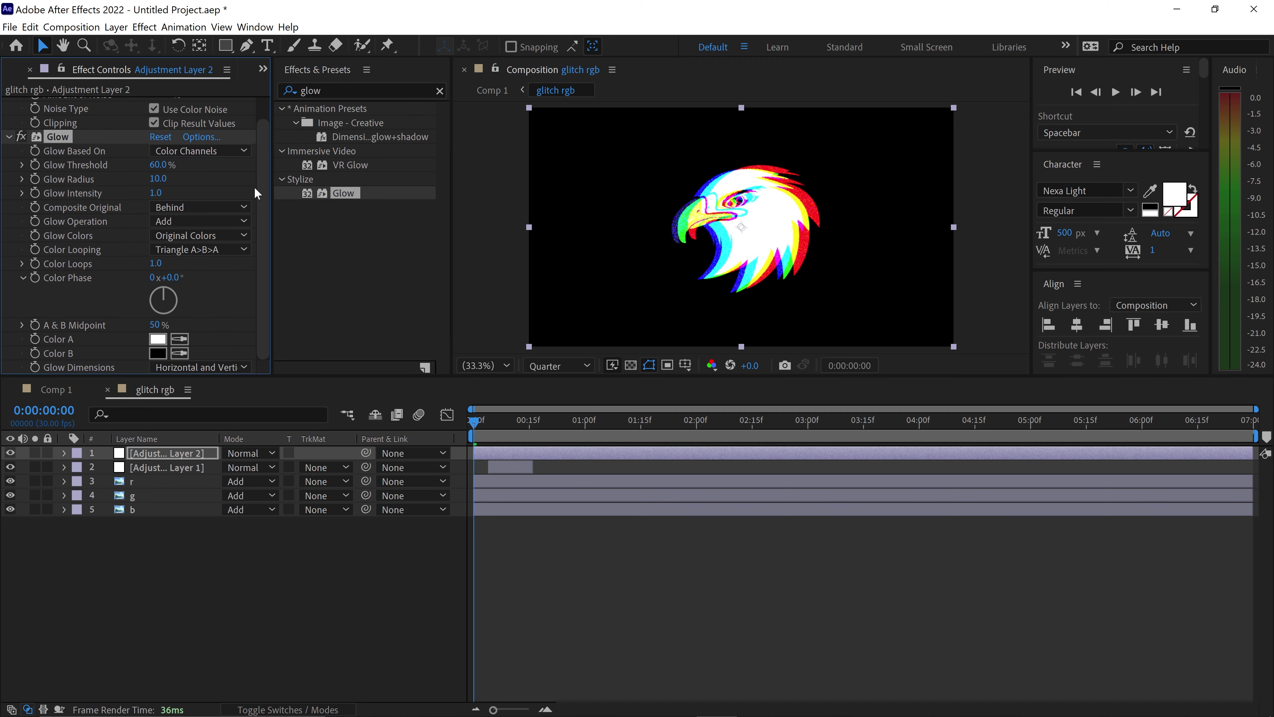
Step: Set the Glow Threshold to 100%, Glow Radius to 1000 and Glow Intensity to 3
{"action": "left_click", "coordinate": [160, 164]}
{"action": "type", "text": "100"}
{"action": "key", "text": "Tab"}
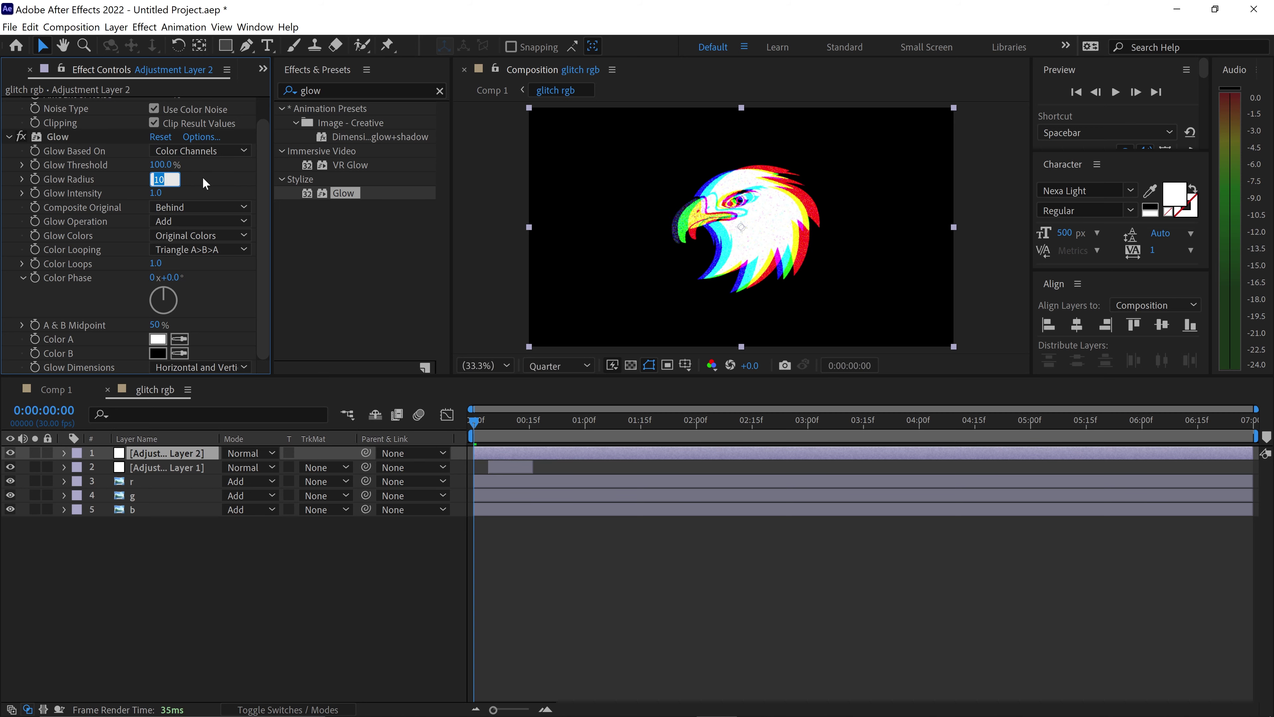
{"action": "type", "text": "1000"}
{"action": "key", "text": "Tab"}
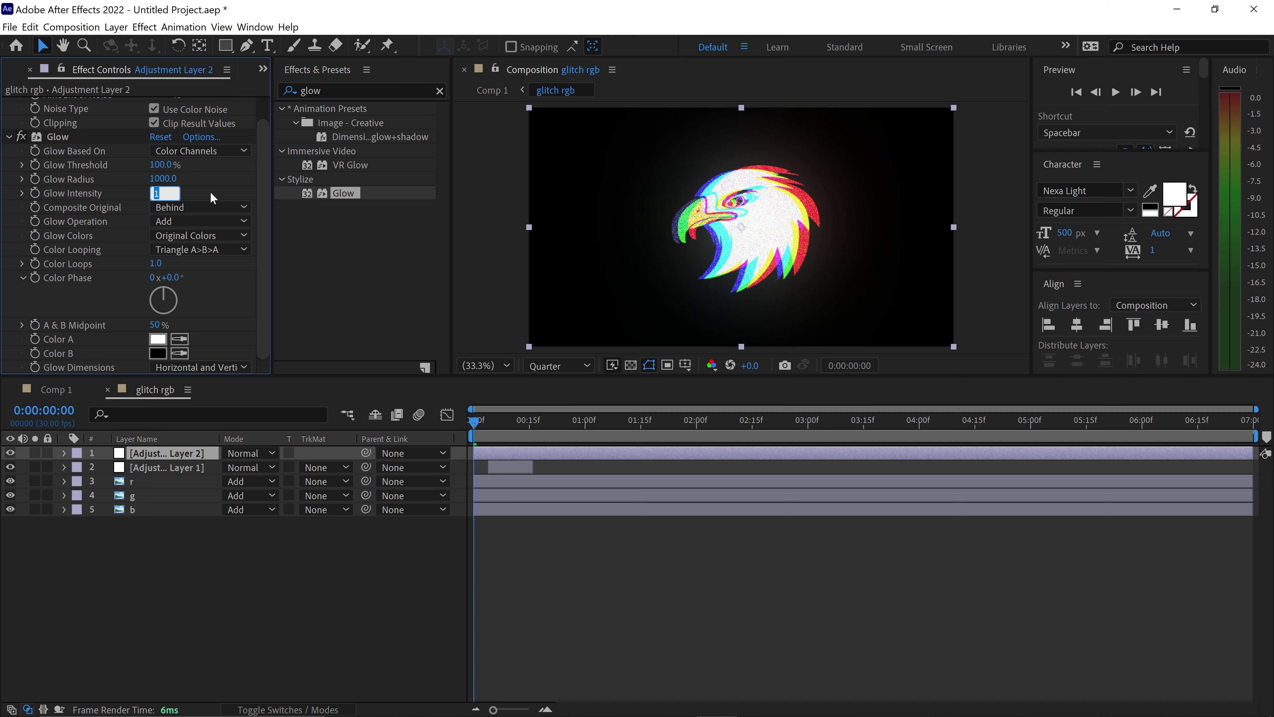
{"action": "type", "text": "3"}
{"action": "key", "text": "Return"}
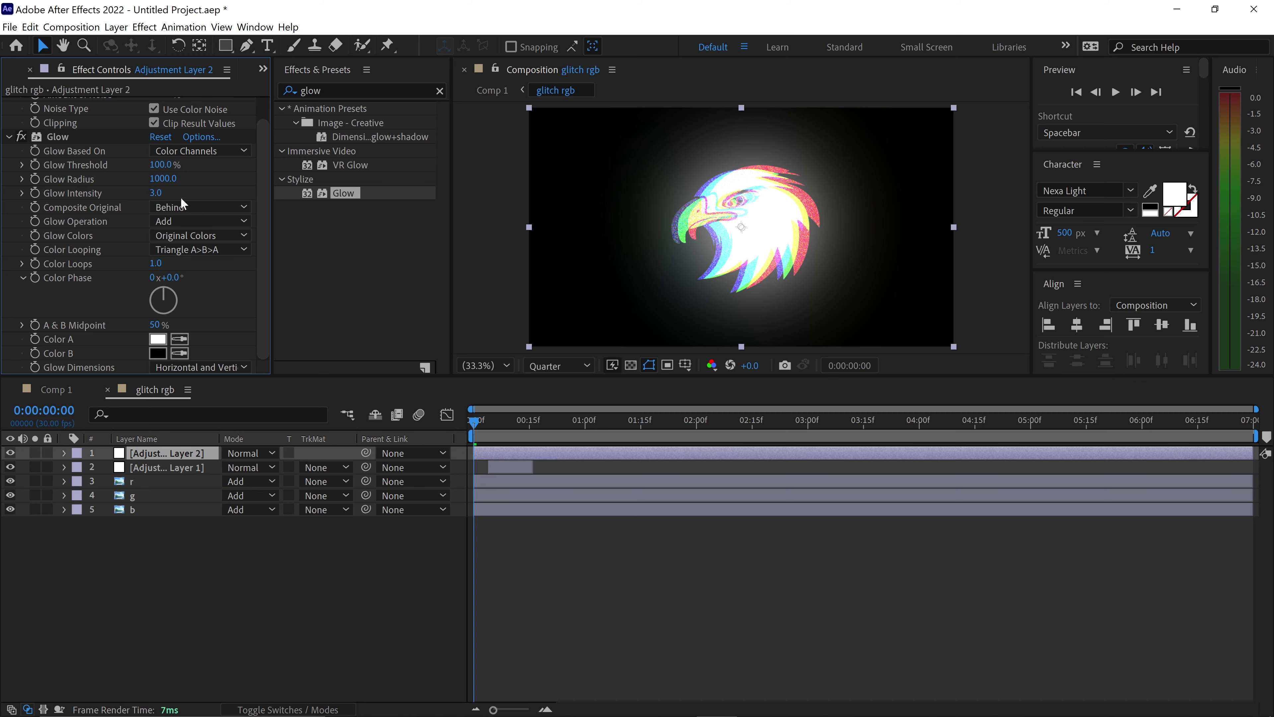
Step: Set the Glow effect's Composite Original to On Top and change its Glow Operation
{"action": "left_click", "coordinate": [201, 210]}
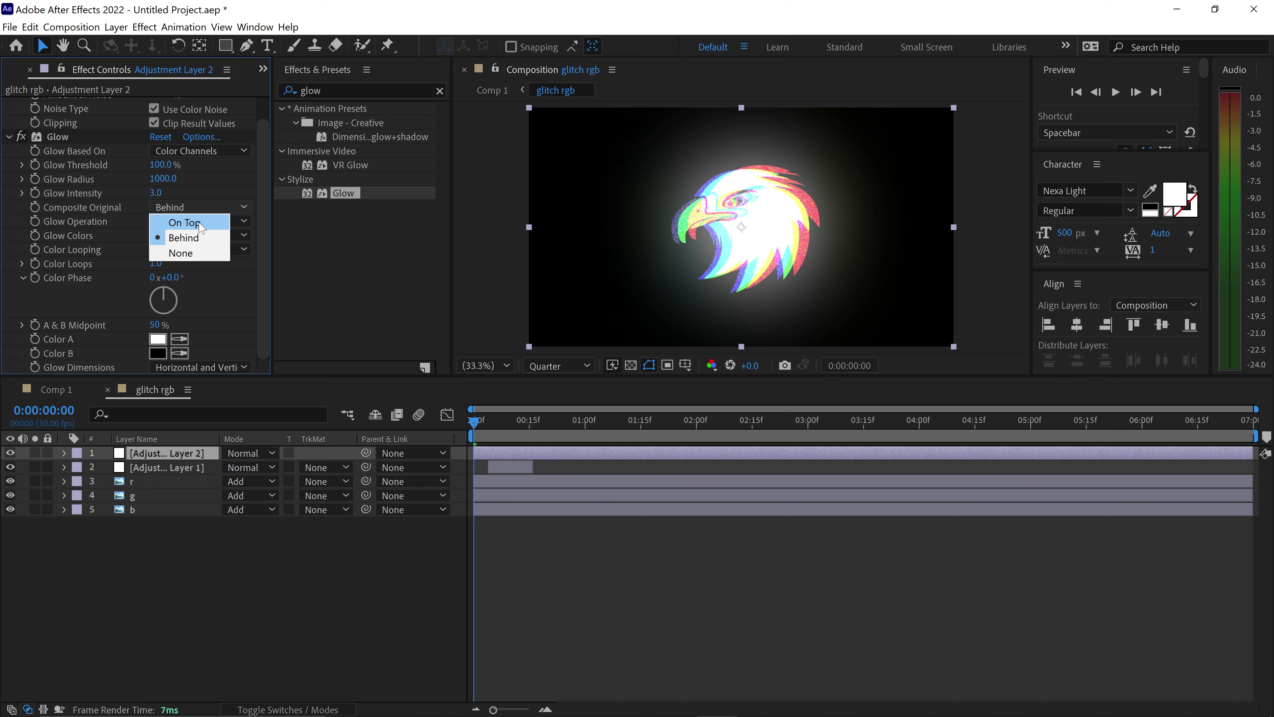
{"action": "left_click", "coordinate": [199, 220]}
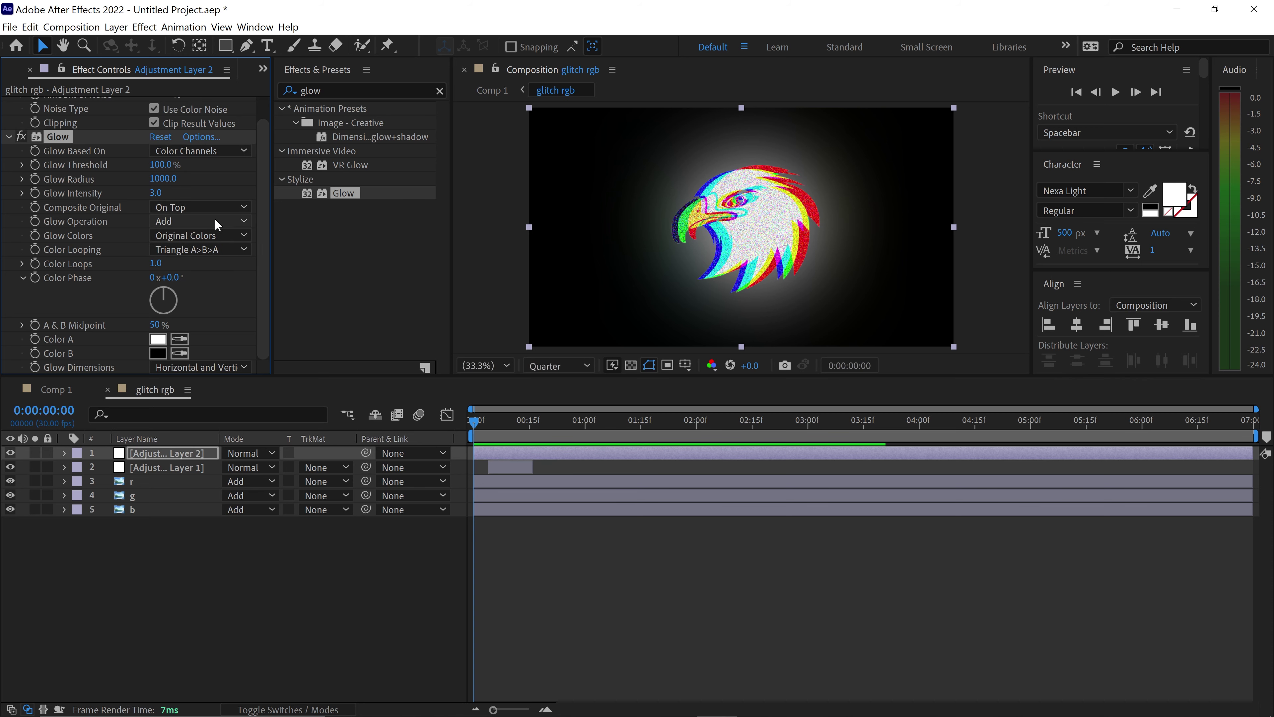
{"action": "left_click", "coordinate": [215, 220]}
{"action": "left_click", "coordinate": [199, 252]}
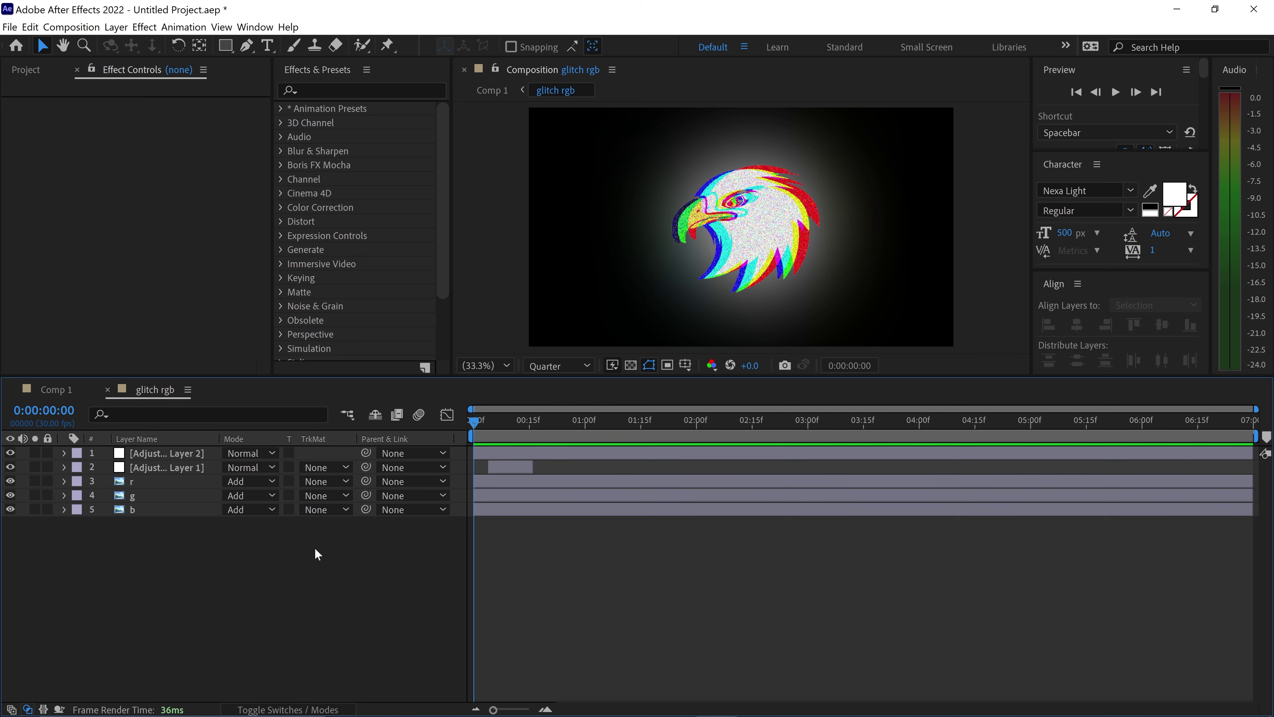
Step: Switch to Comp 1 and add a new black solid layer with the default settings
{"action": "left_click", "coordinate": [61, 390]}
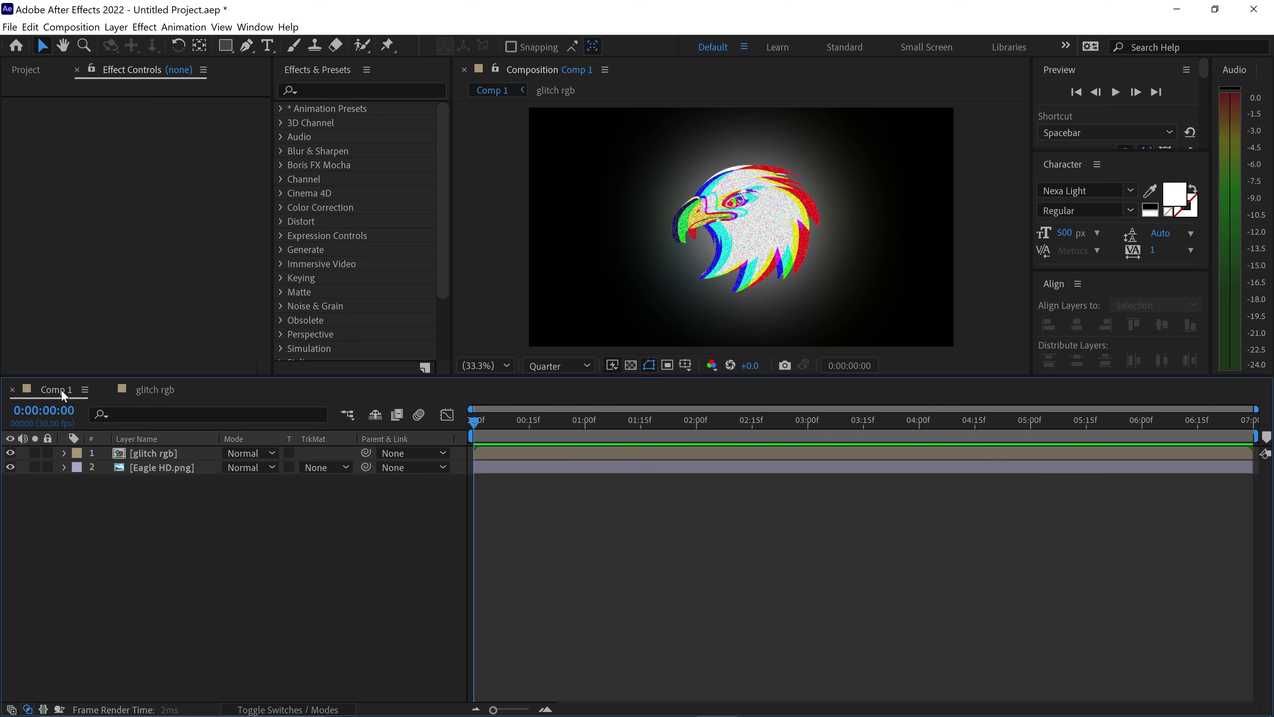
{"action": "right_click", "coordinate": [220, 514]}
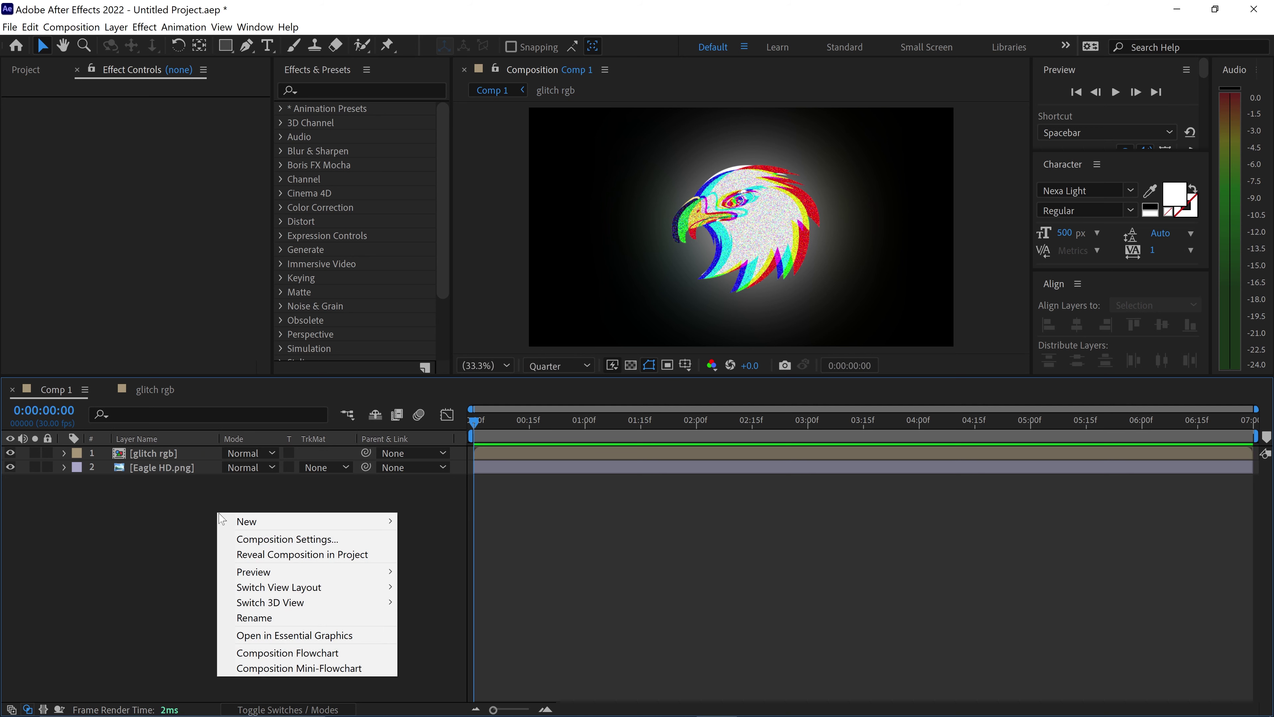
{"action": "mouse_move", "coordinate": [242, 522]}
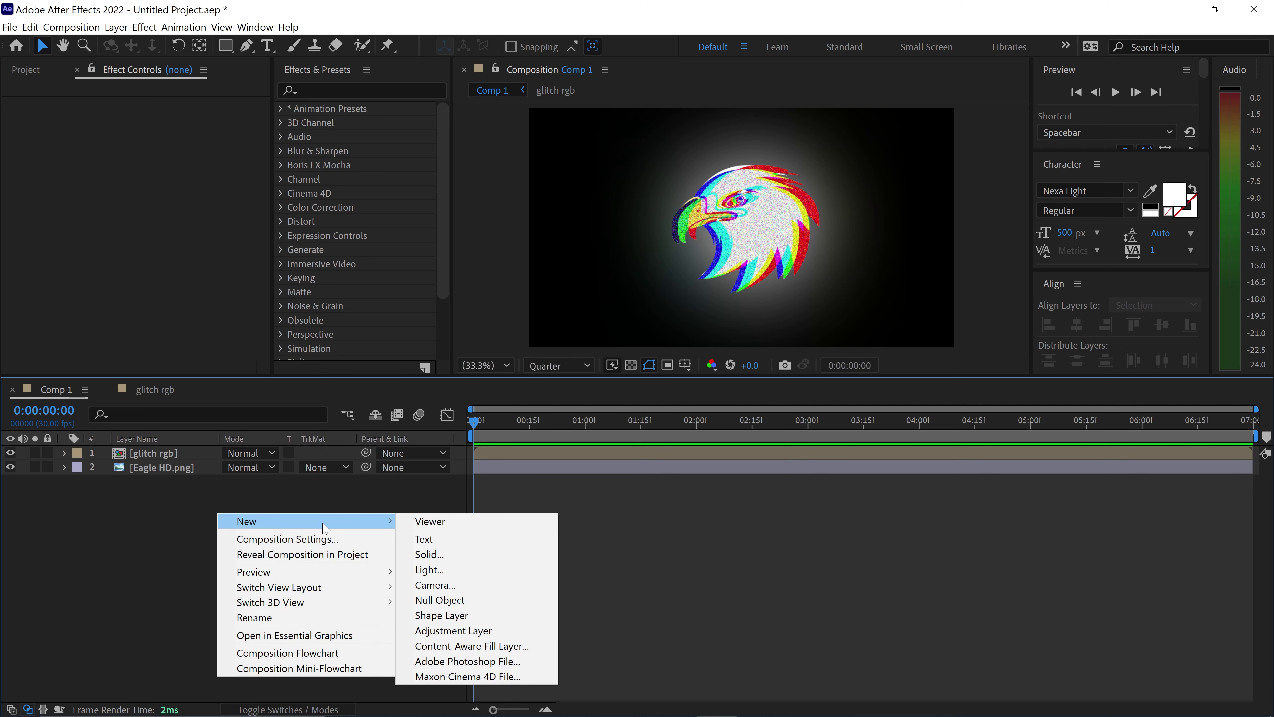
{"action": "left_click", "coordinate": [448, 555]}
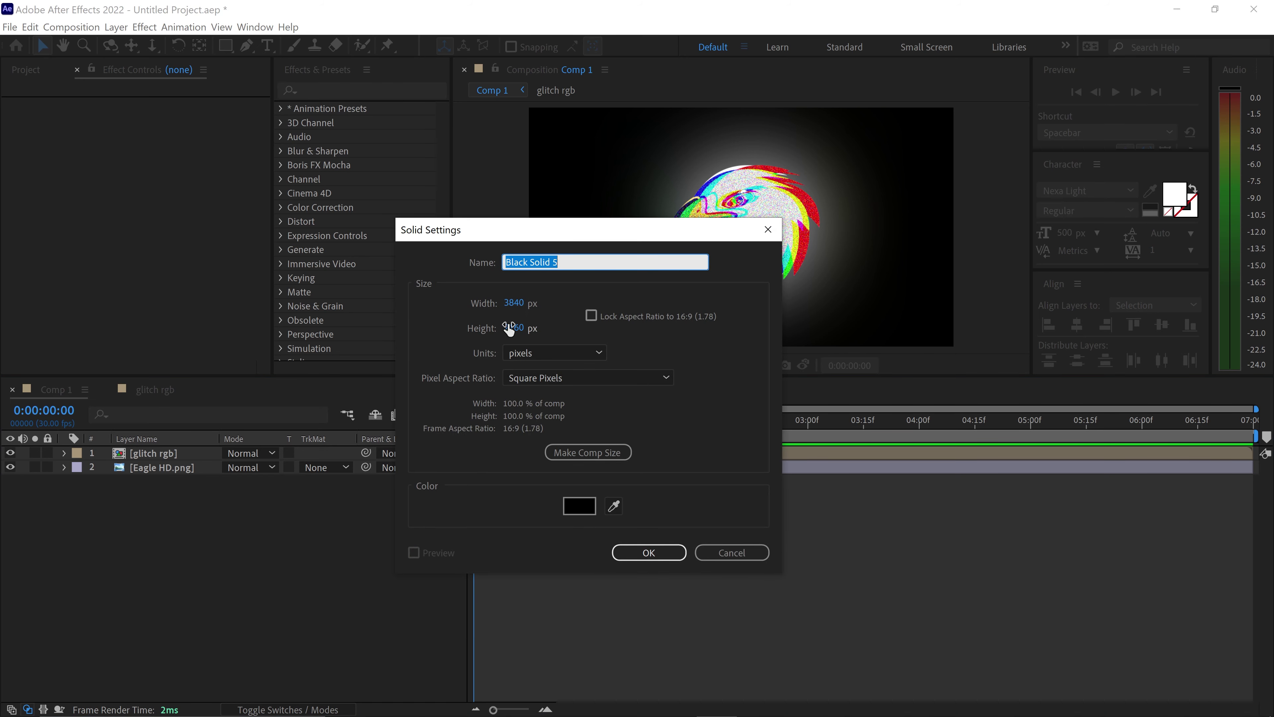
{"action": "left_click", "coordinate": [652, 553]}
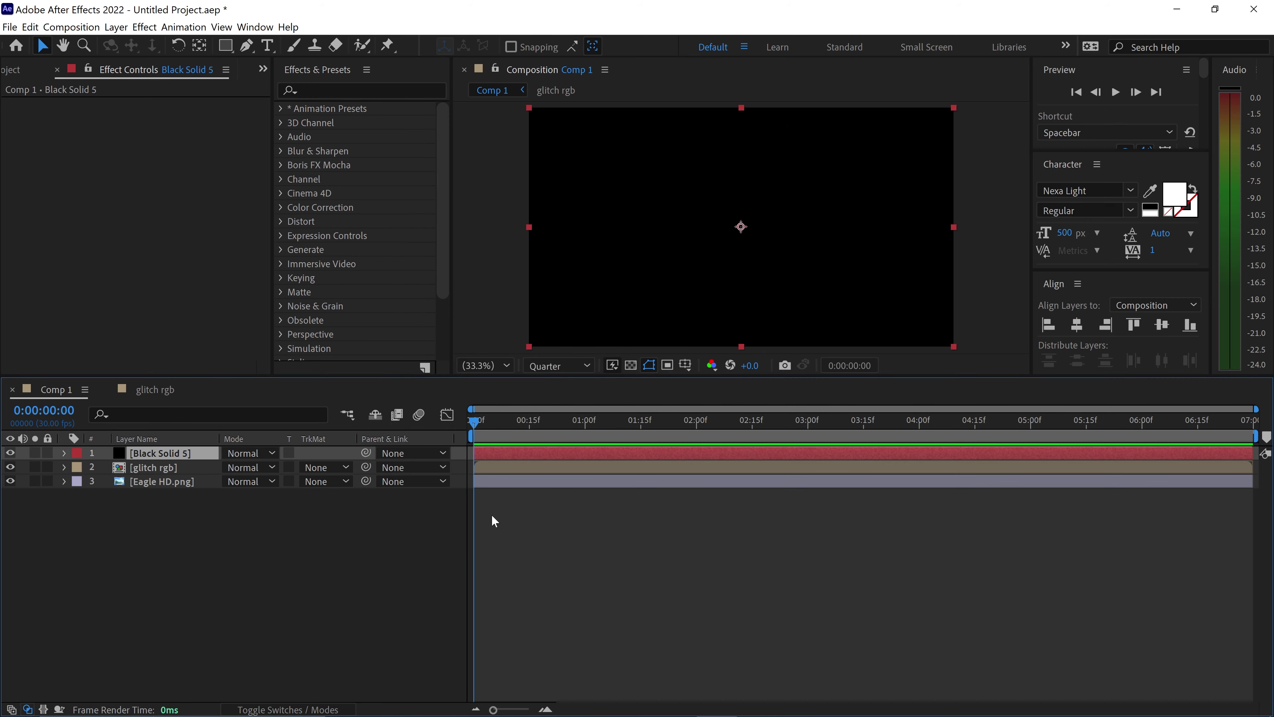
Step: Pre-compose the new black solid in Comp 1 under the name Glitch, moving all attributes into the new composition
{"action": "right_click", "coordinate": [184, 453]}
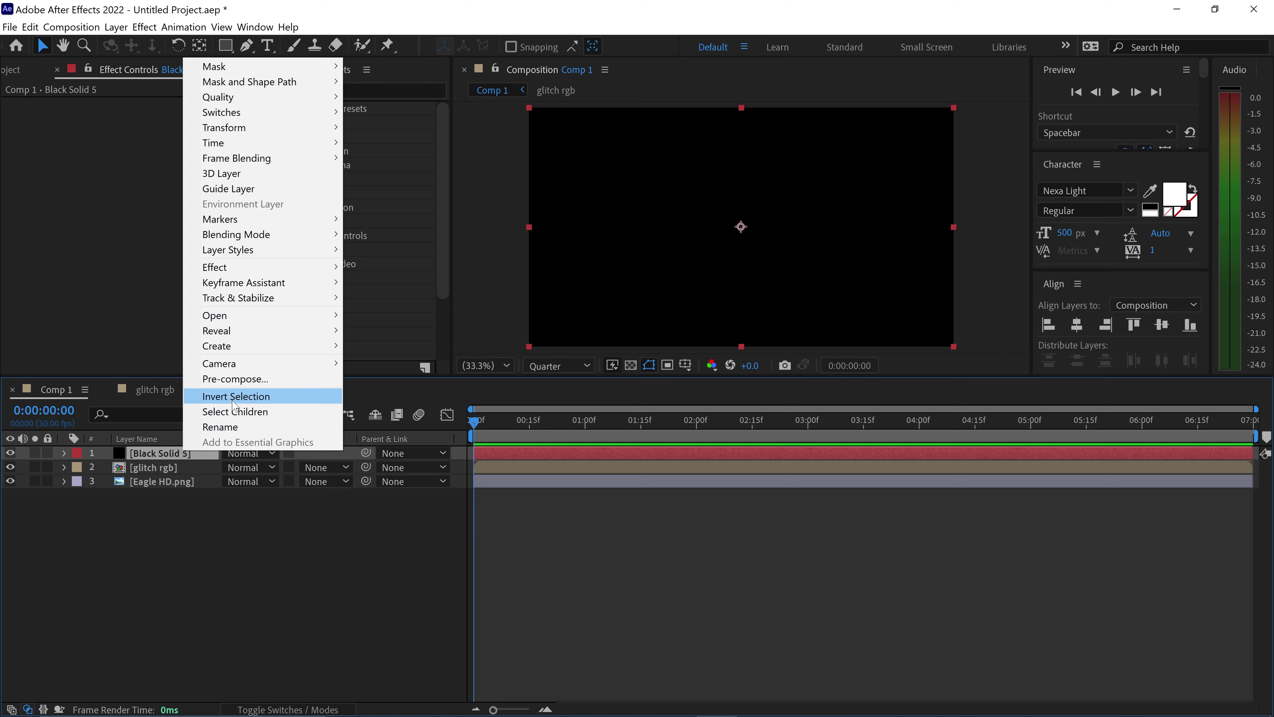
{"action": "left_click", "coordinate": [239, 380]}
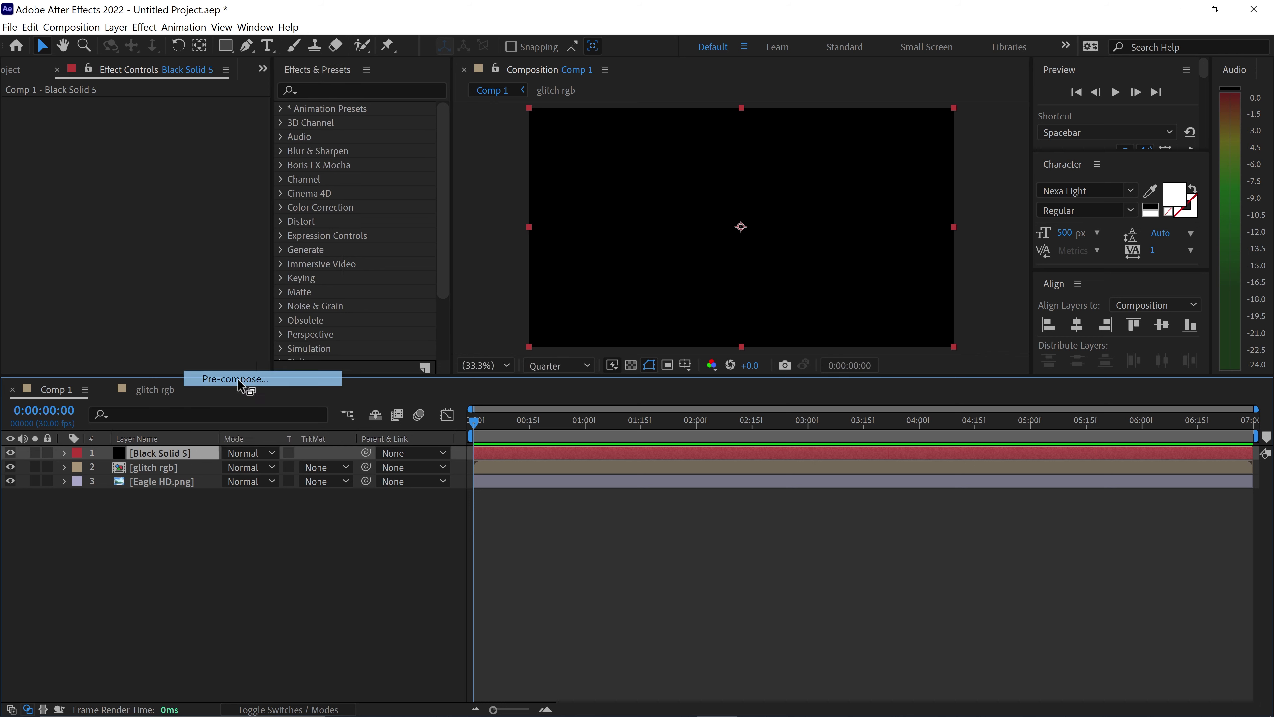
{"action": "type", "text": "G"}
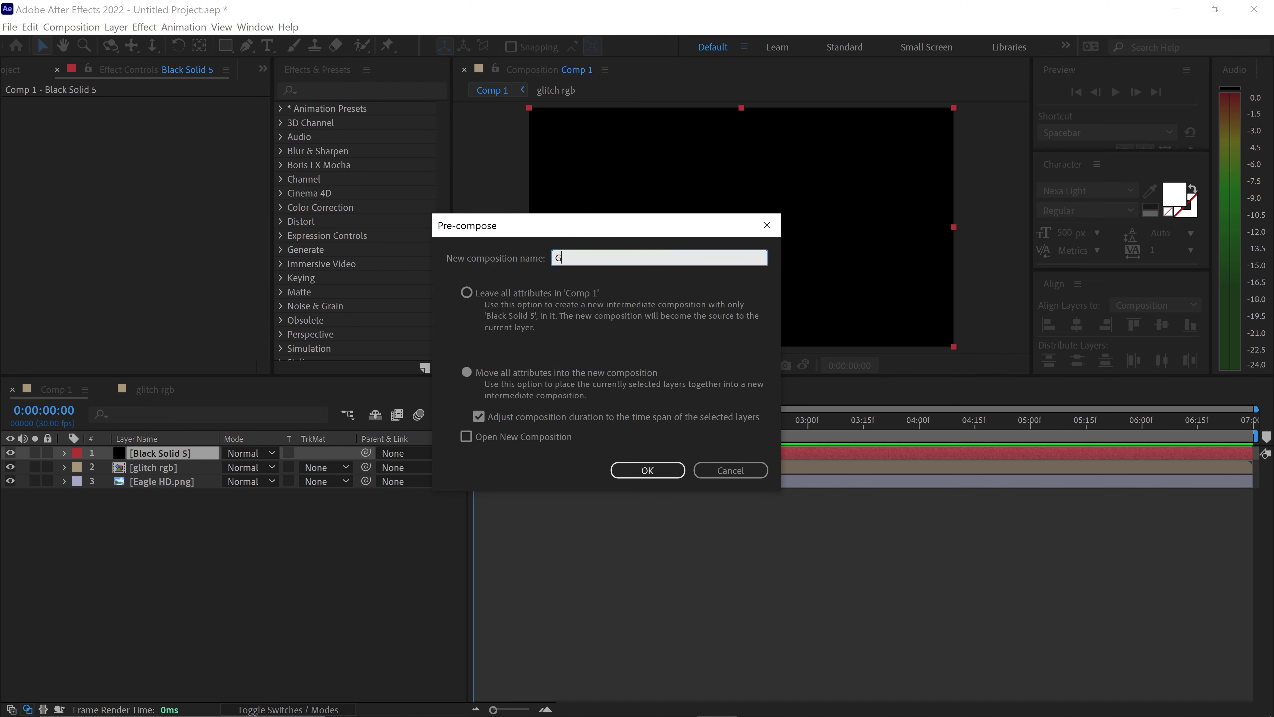
{"action": "type", "text": "litch"}
{"action": "left_click", "coordinate": [647, 470]}
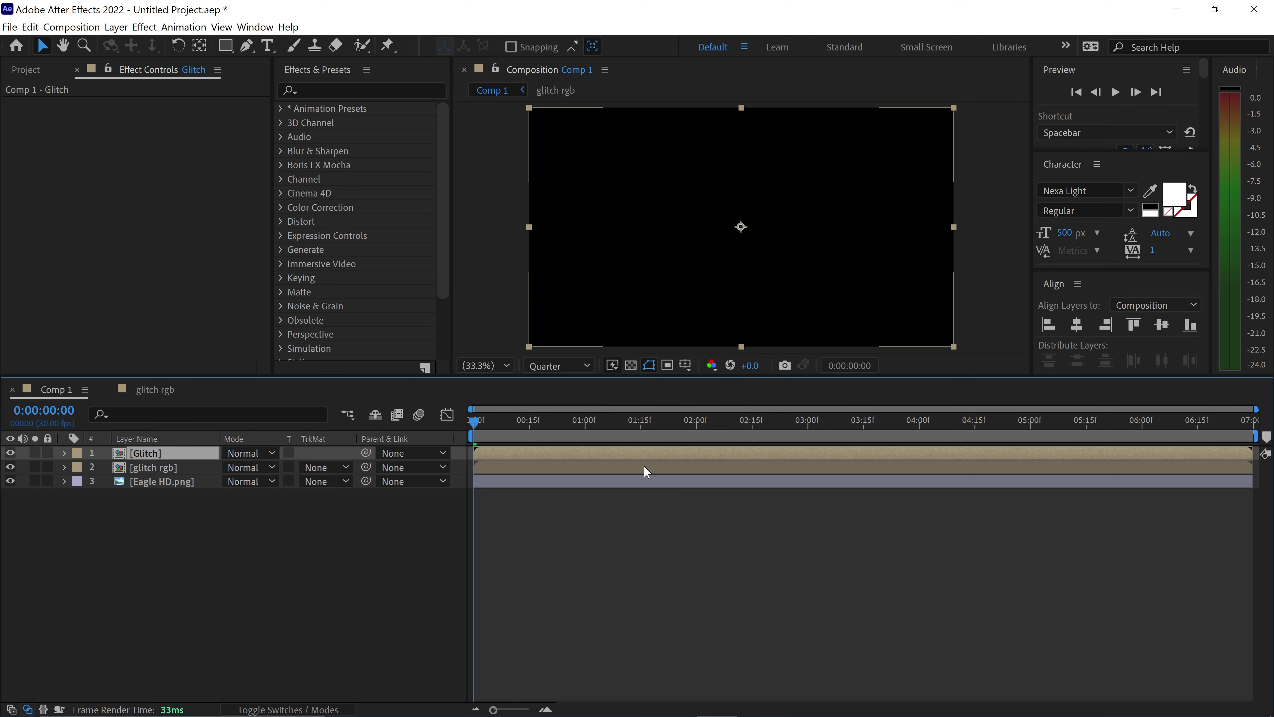
Step: Open the Glitch composition, search the effects for "frac" and apply Fractal Noise to the black solid
{"action": "double_click", "coordinate": [159, 454]}
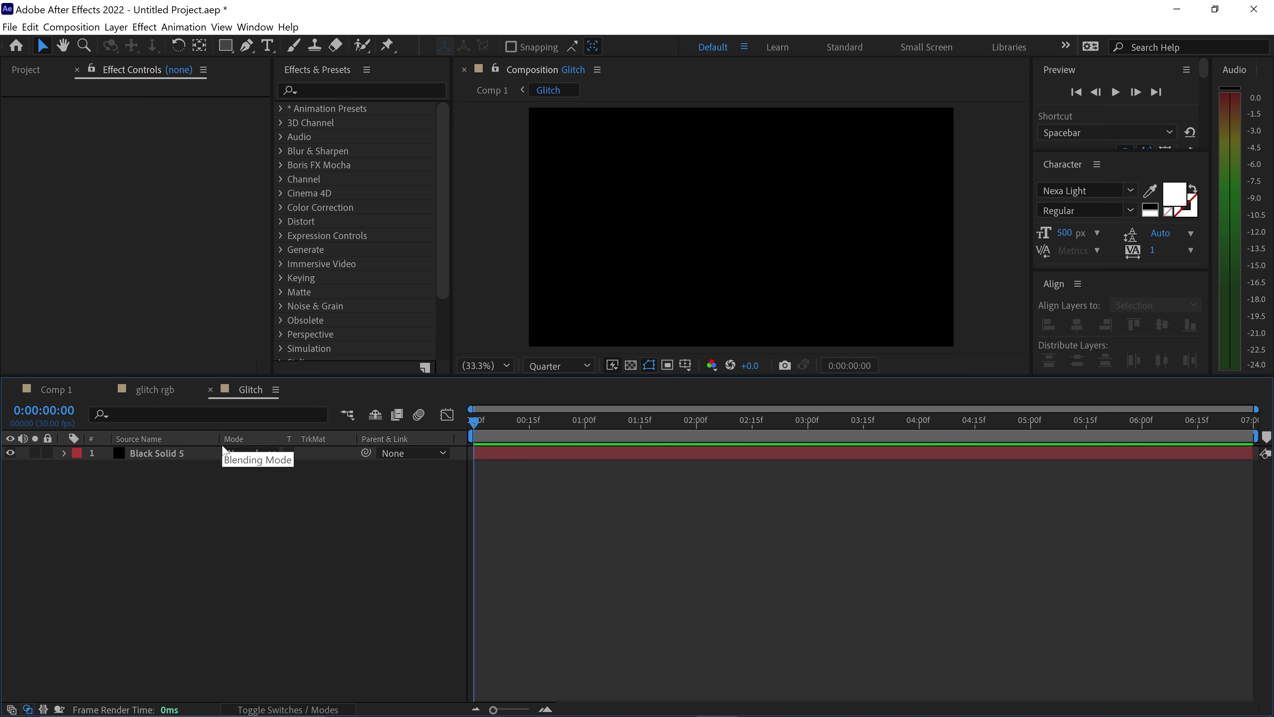
{"action": "left_click", "coordinate": [168, 454]}
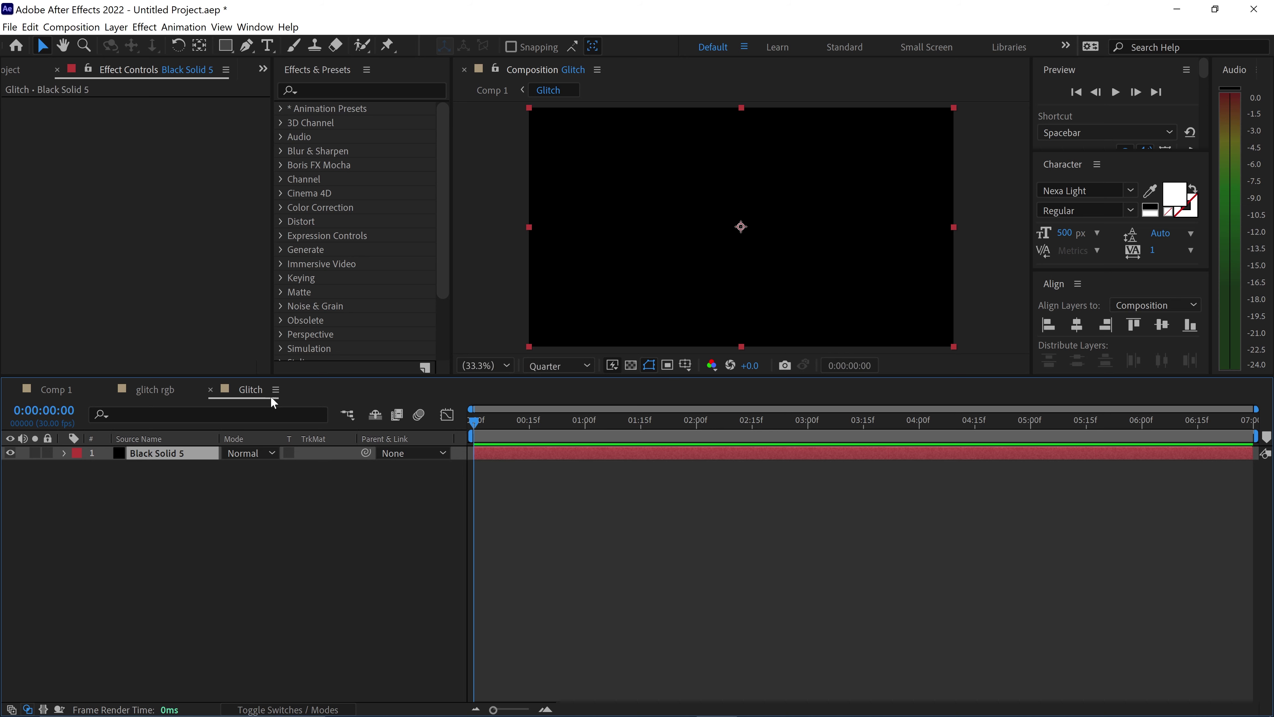
{"action": "left_click", "coordinate": [317, 91]}
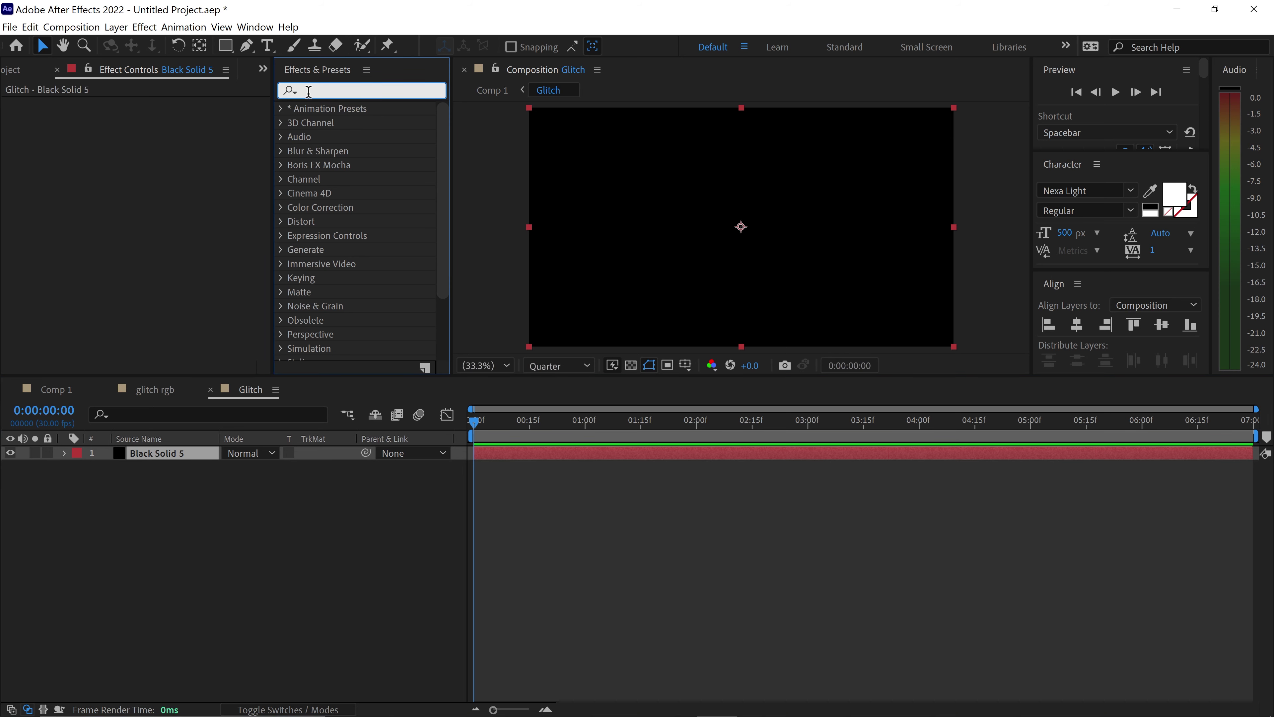
{"action": "type", "text": "frac"}
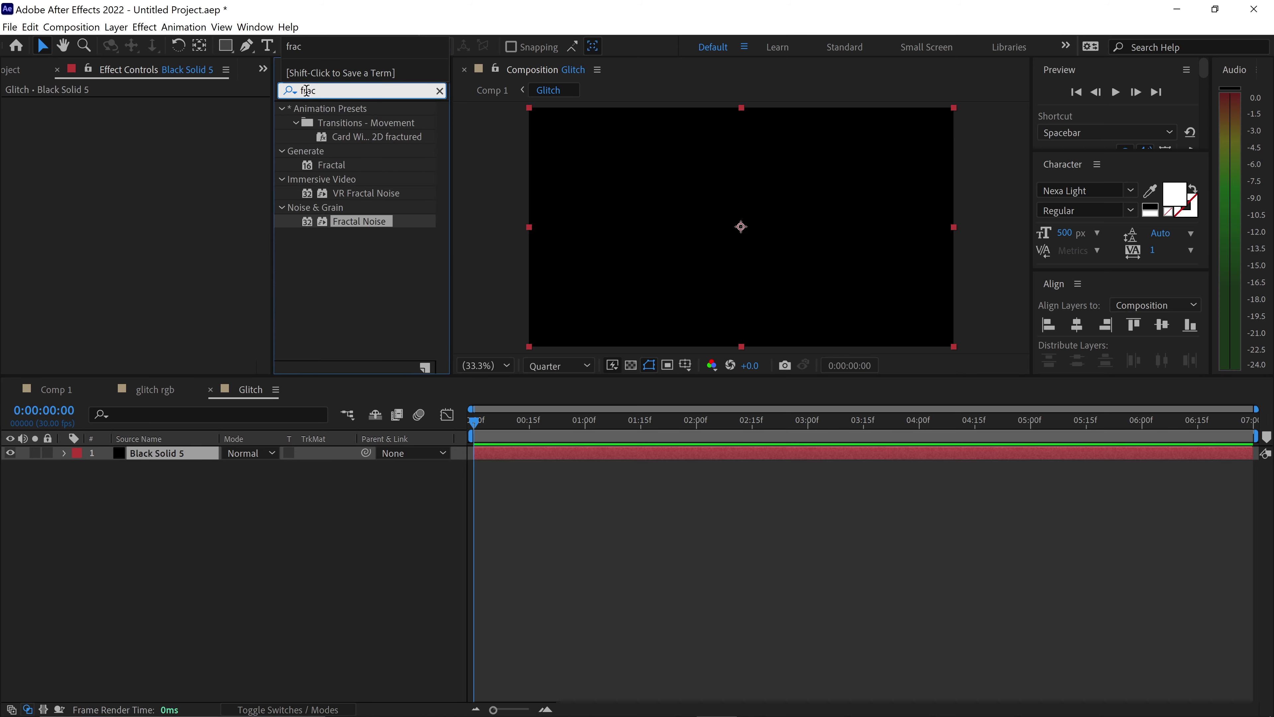
{"action": "left_click_drag", "start_coordinate": [369, 225], "coordinate": [170, 271]}
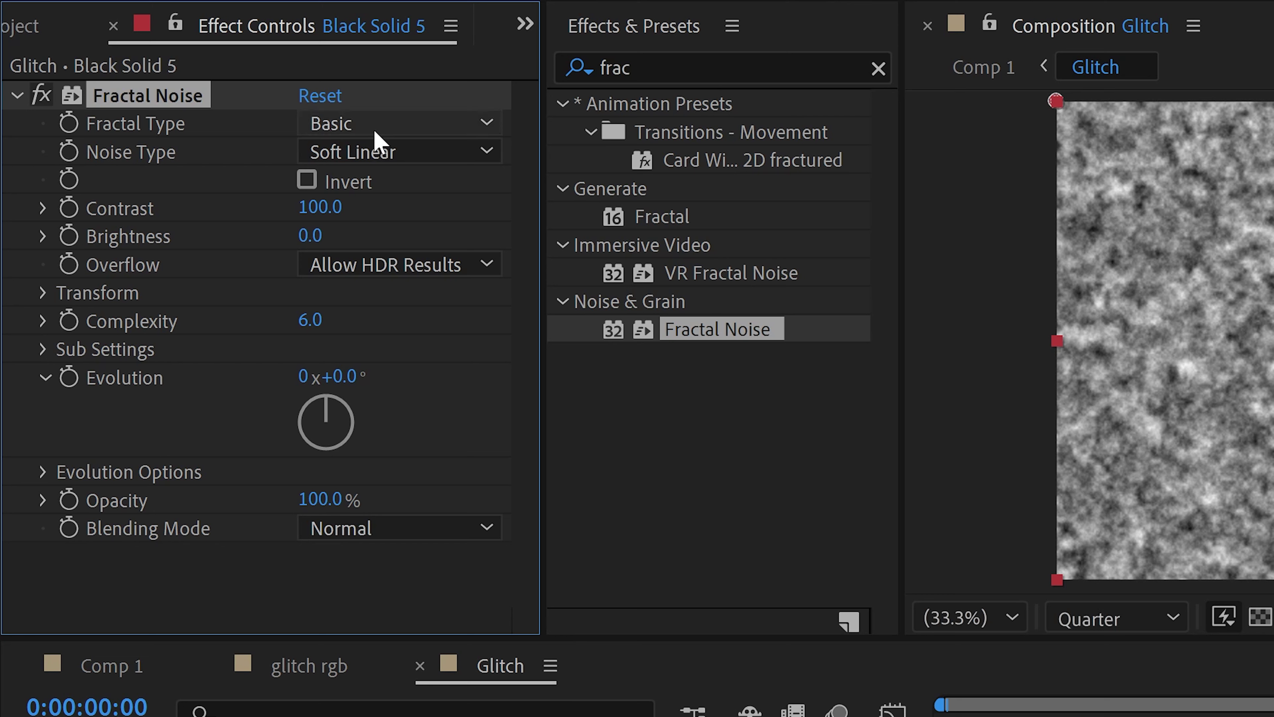
Step: Set the Fractal Noise effect's Noise Type to Block, Contrast to 200 and Brightness to -20
{"action": "left_click", "coordinate": [377, 151]}
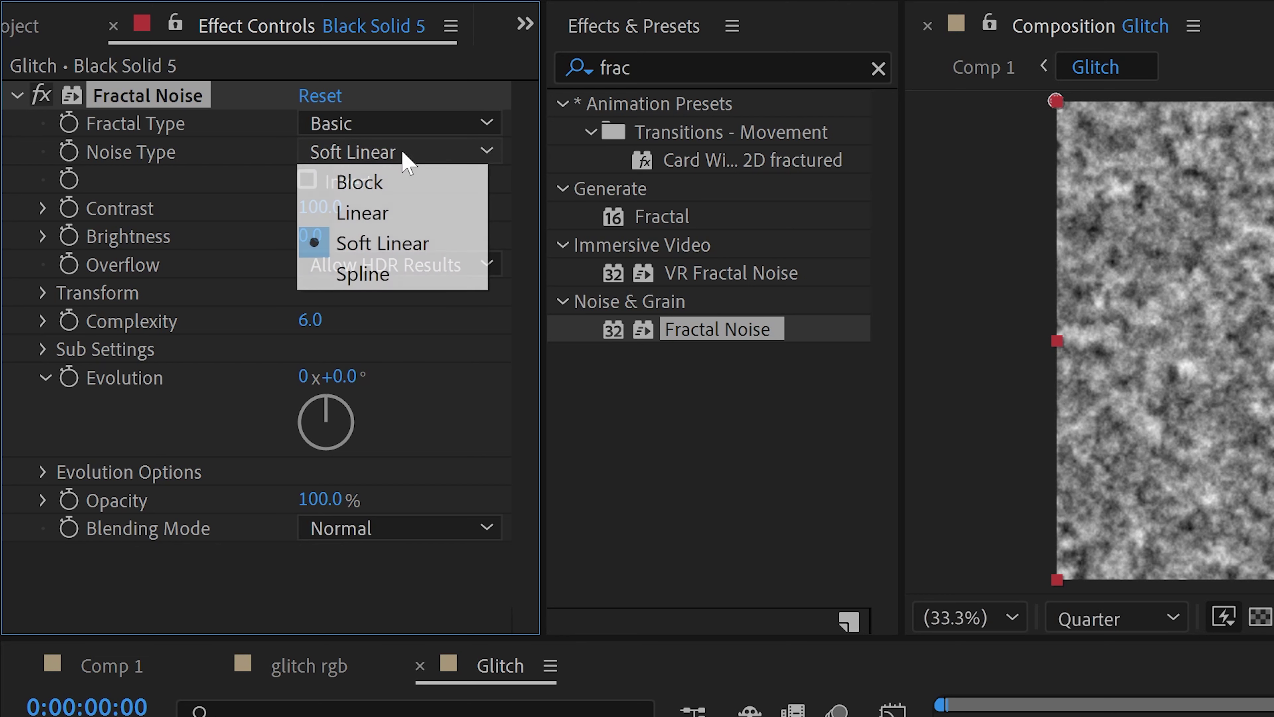
{"action": "left_click", "coordinate": [380, 184]}
{"action": "left_click", "coordinate": [324, 207]}
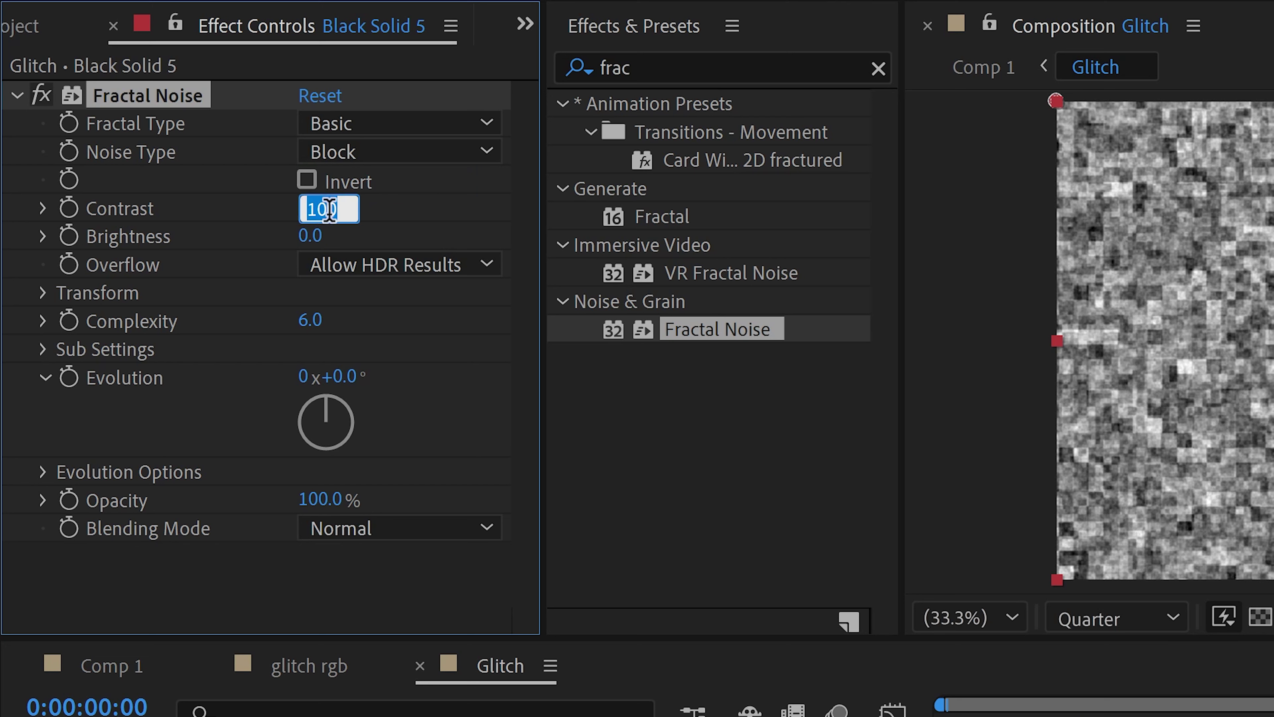
{"action": "type", "text": "200"}
{"action": "key", "text": "Return"}
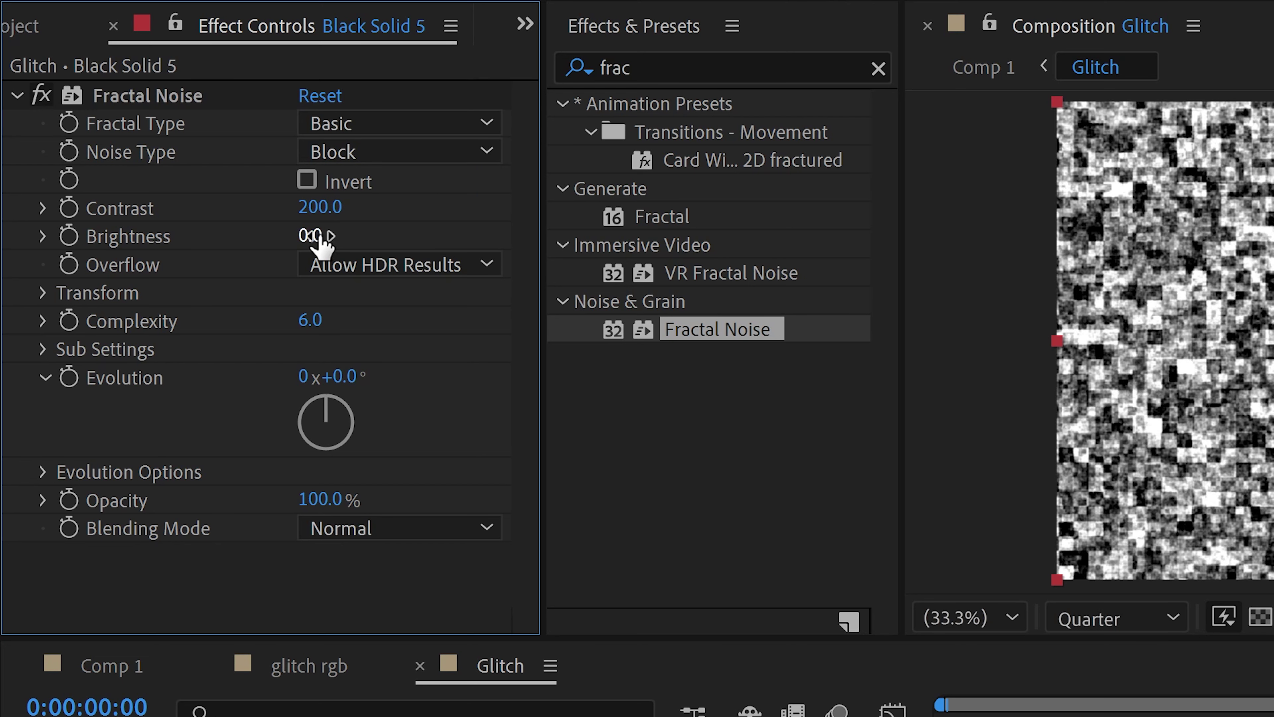
{"action": "left_click", "coordinate": [318, 236]}
{"action": "type", "text": "-2"}
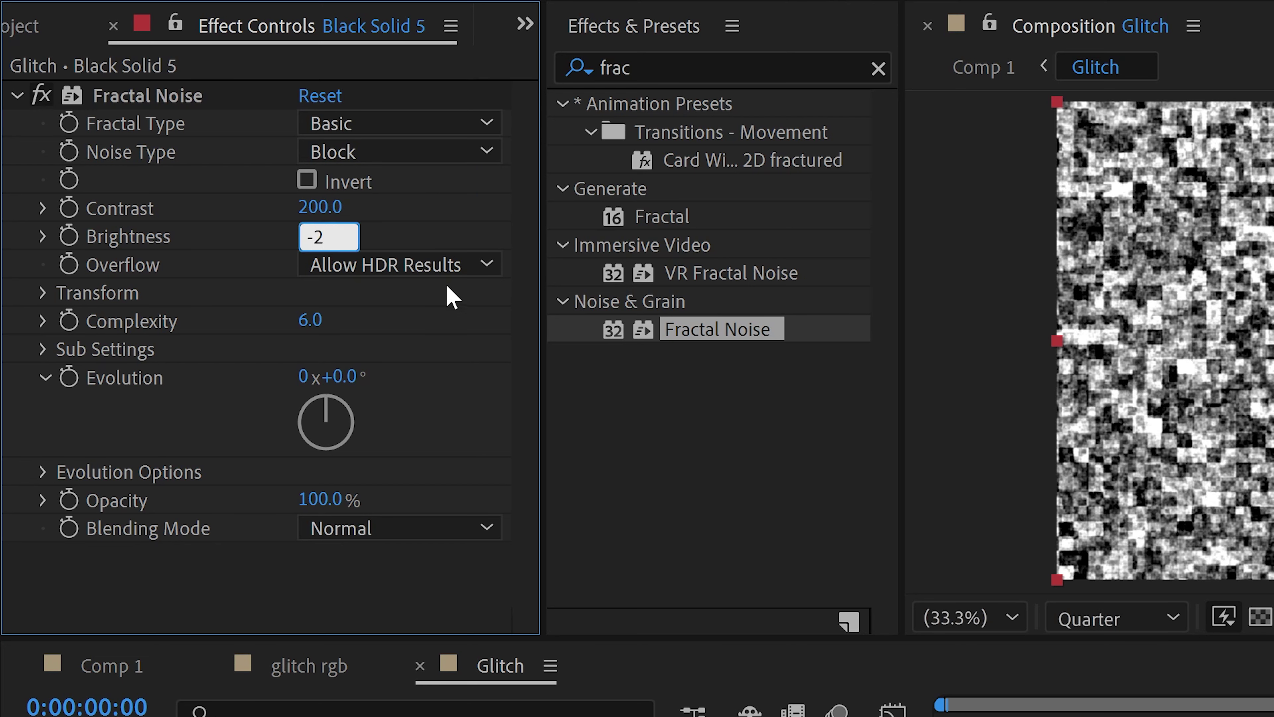
{"action": "type", "text": "0"}
{"action": "key", "text": "Return"}
Step: Turn off Uniform Scaling in the Fractal Noise transform settings and set Scale Width to 4000 and Scale Height to 750
{"action": "left_click", "coordinate": [43, 293]}
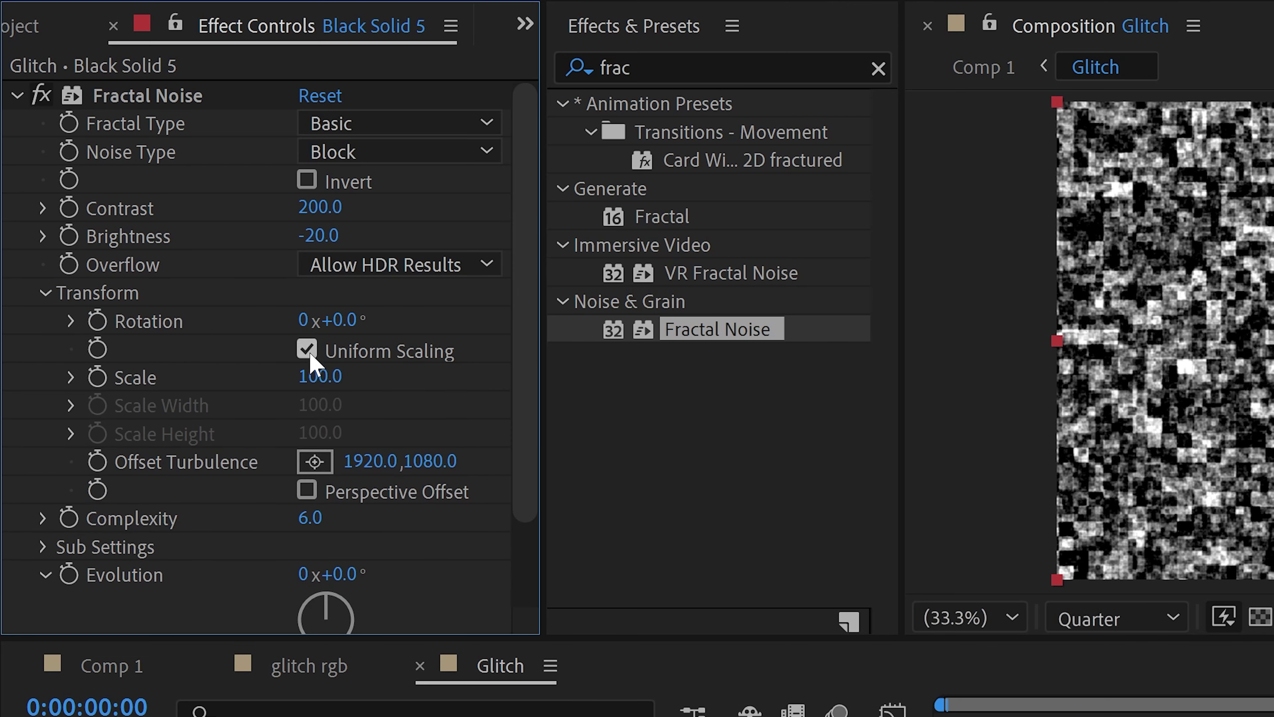
{"action": "left_click", "coordinate": [306, 348]}
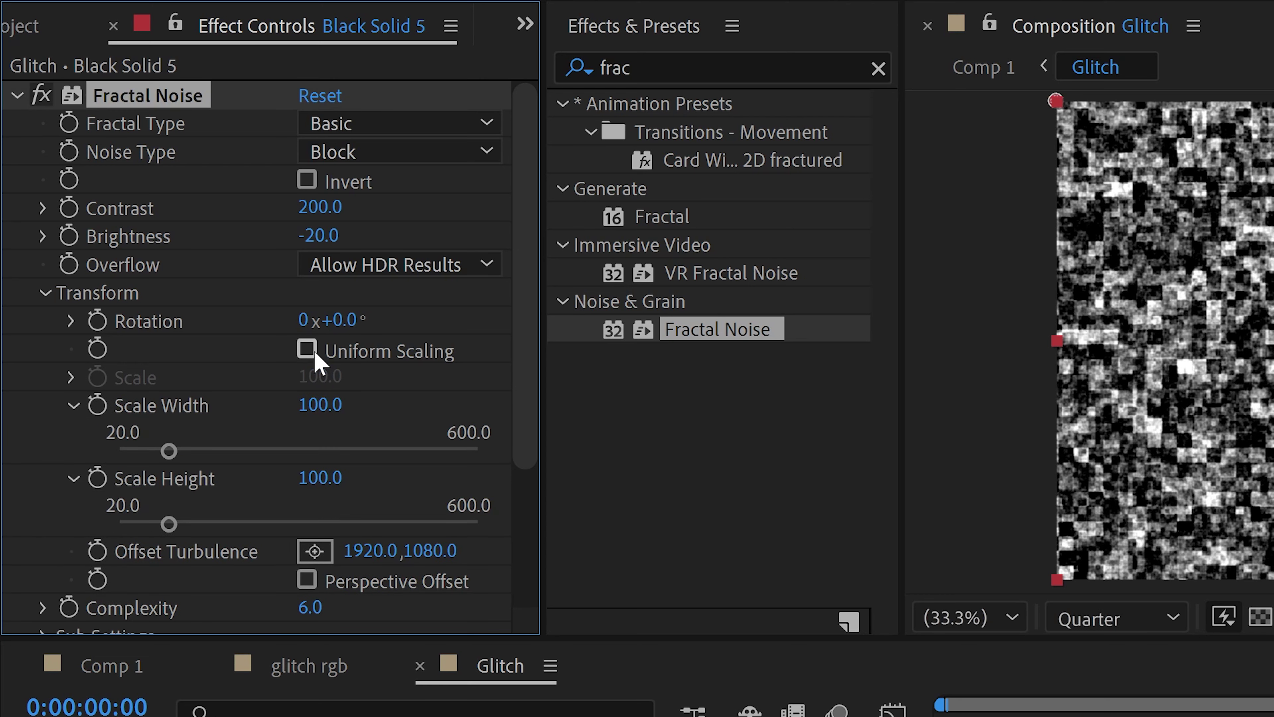
{"action": "scroll", "coordinate": [460, 371], "scroll_direction": "down", "scroll_amount": 3}
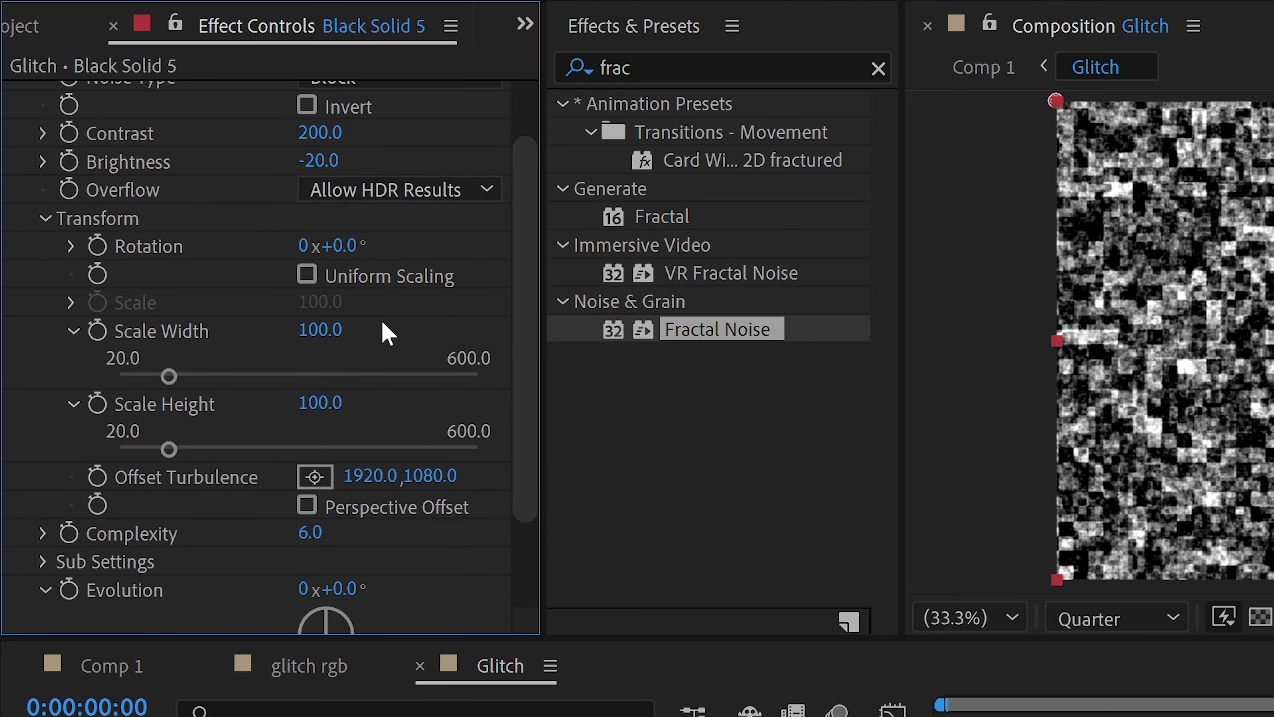
{"action": "left_click", "coordinate": [321, 331]}
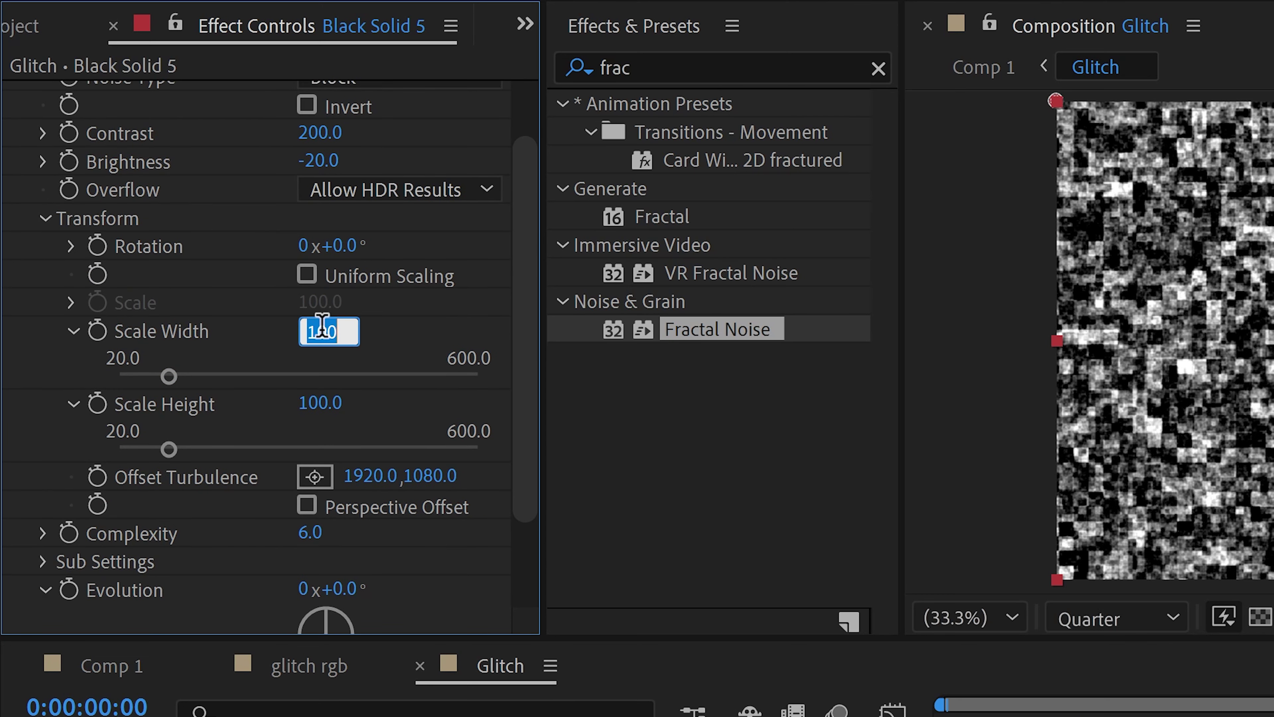
{"action": "type", "text": "4000"}
{"action": "key", "text": "Return"}
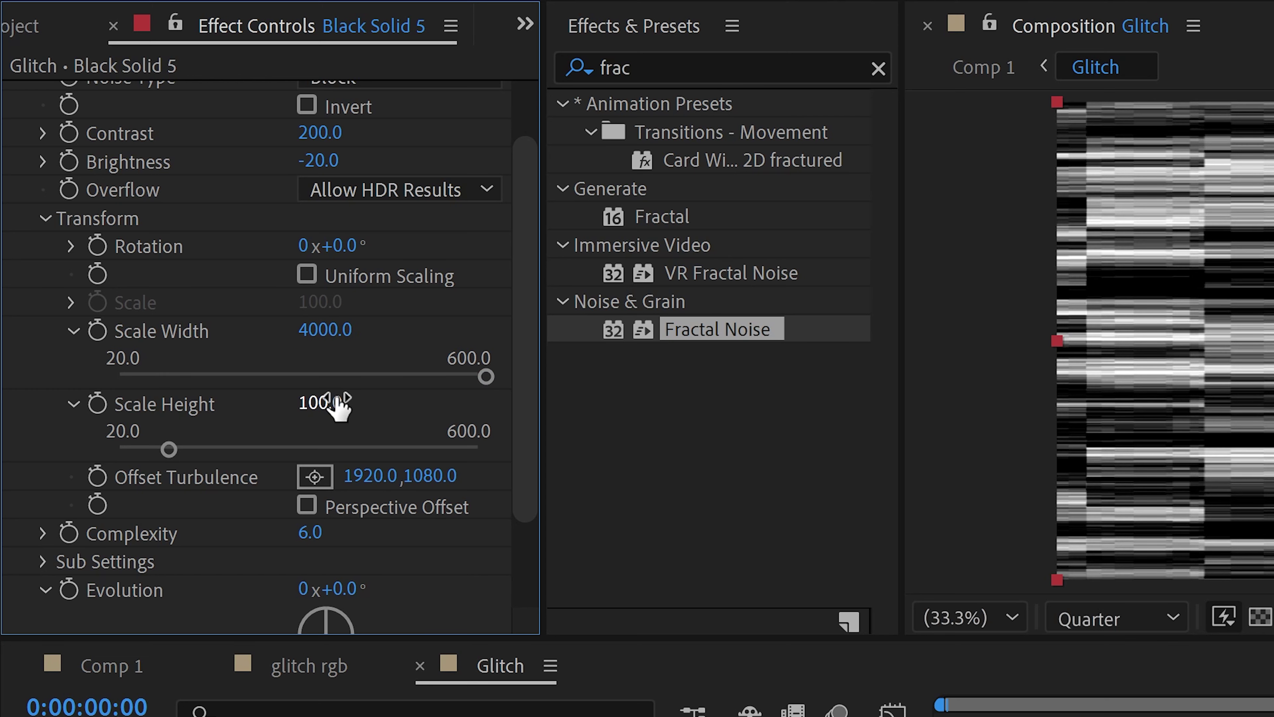
{"action": "left_click", "coordinate": [326, 403]}
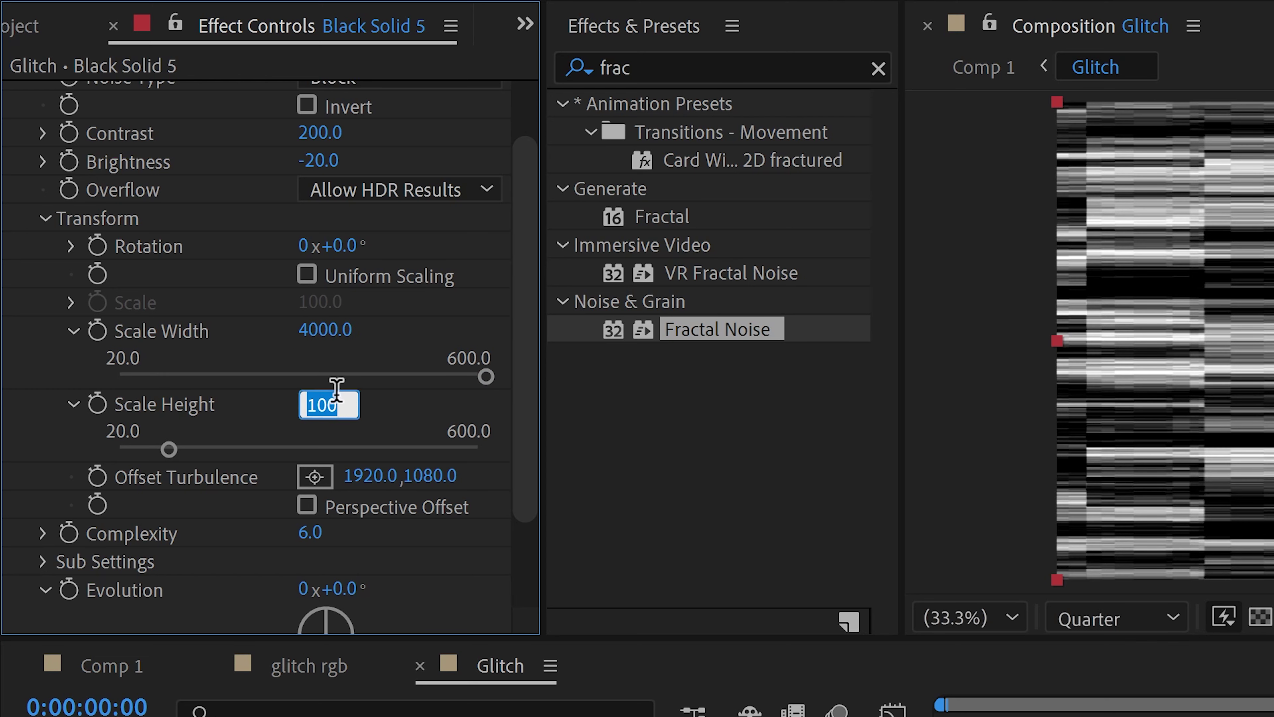
{"action": "type", "text": "750"}
{"action": "key", "text": "Return"}
{"action": "scroll", "coordinate": [460, 442], "scroll_direction": "up", "scroll_amount": 3}
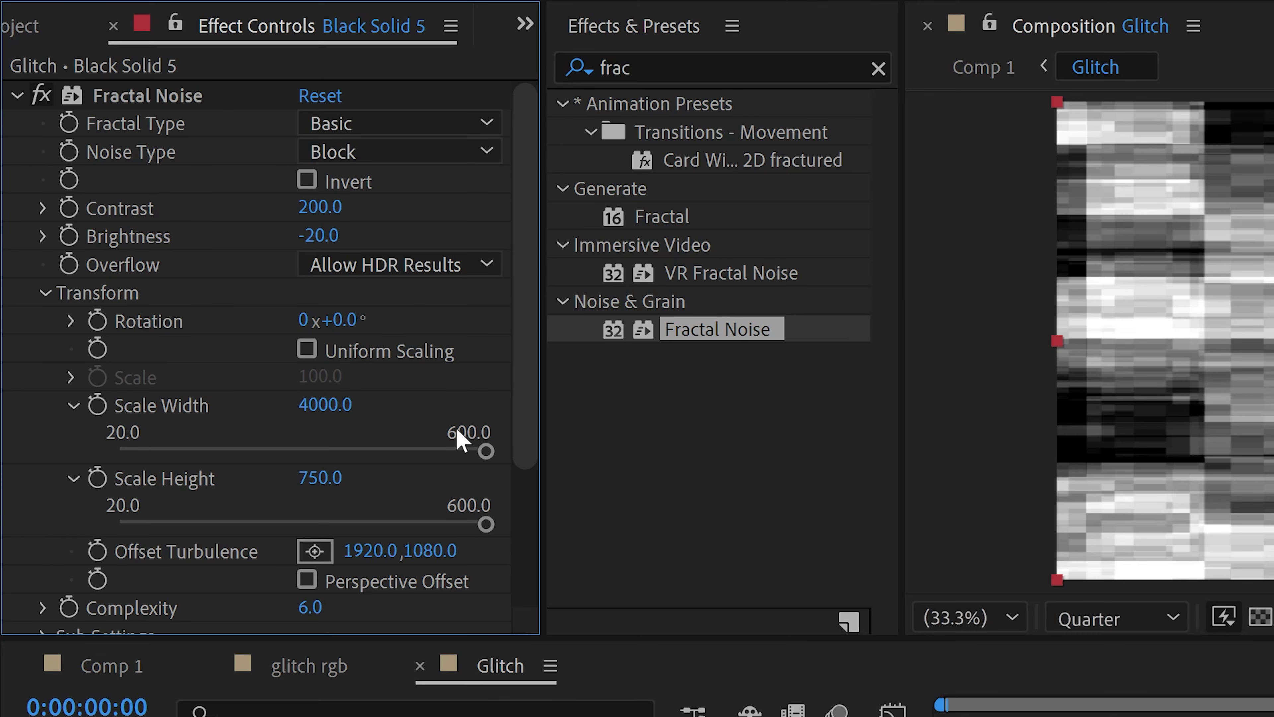
{"action": "left_click", "coordinate": [45, 293]}
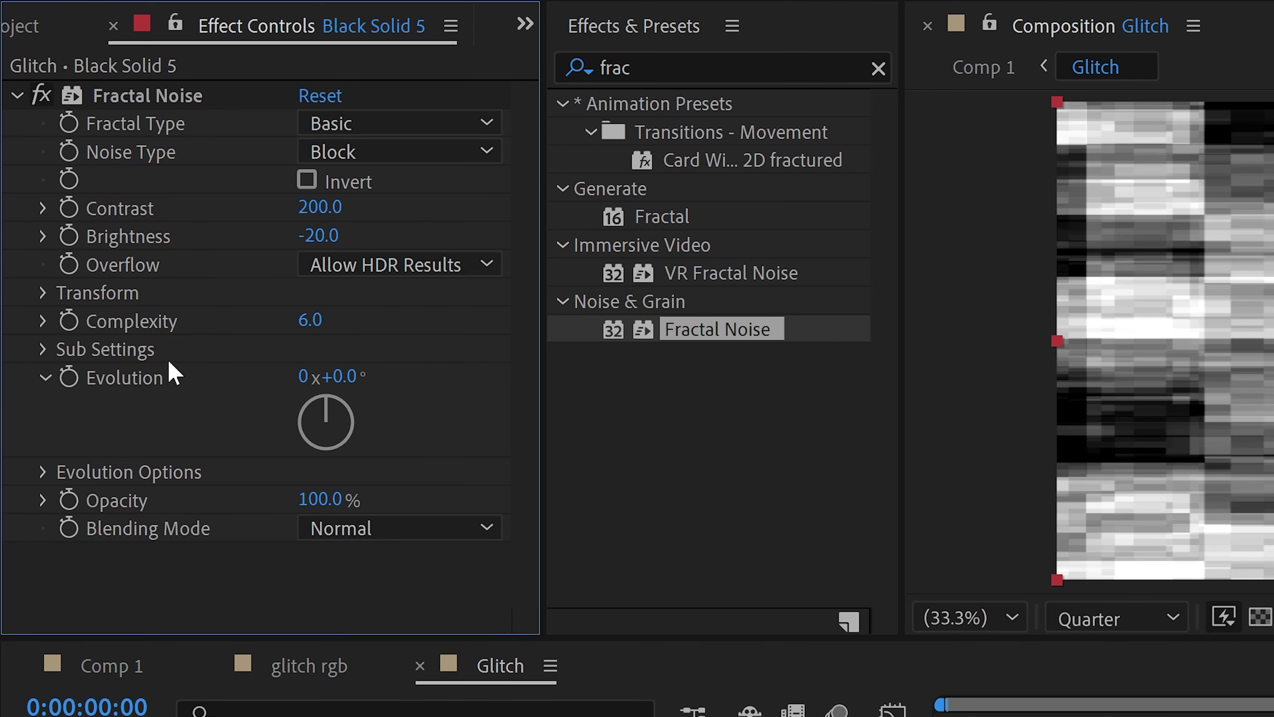
Step: Add the expression time*3000 to the Fractal Noise Evolution property
{"action": "left_click", "coordinate": [42, 472]}
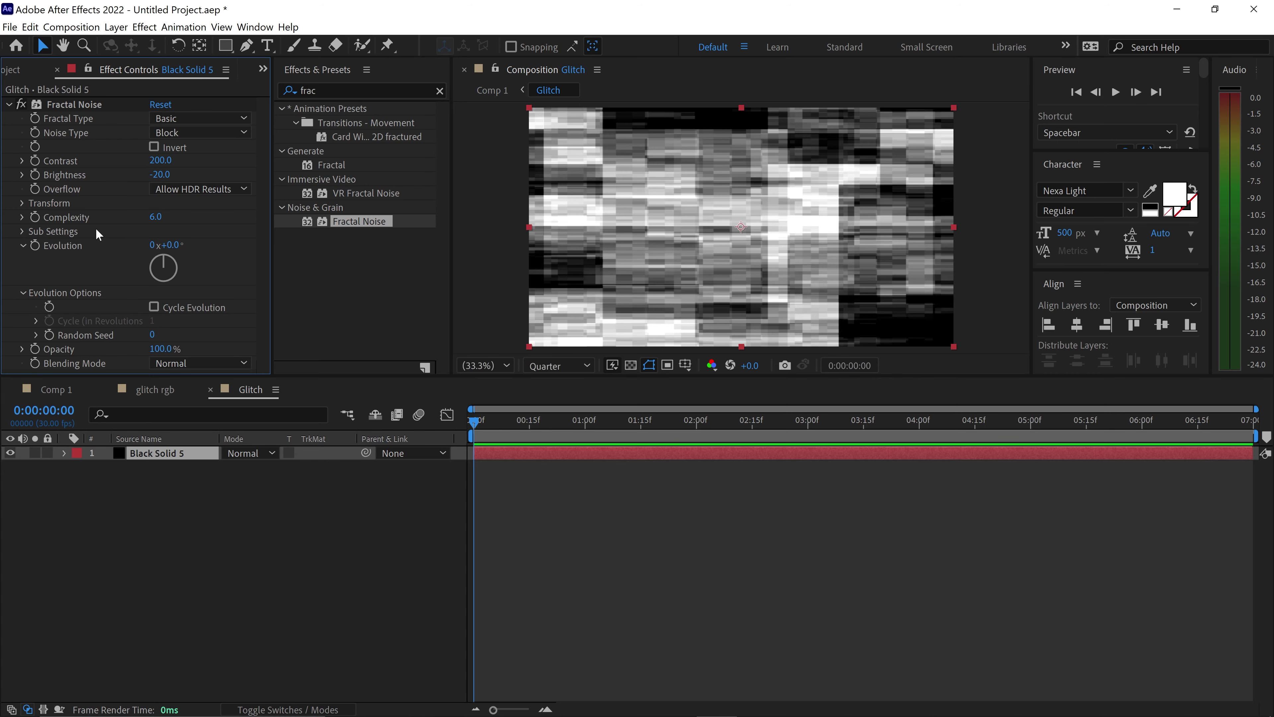
{"action": "key", "text": "alt"}
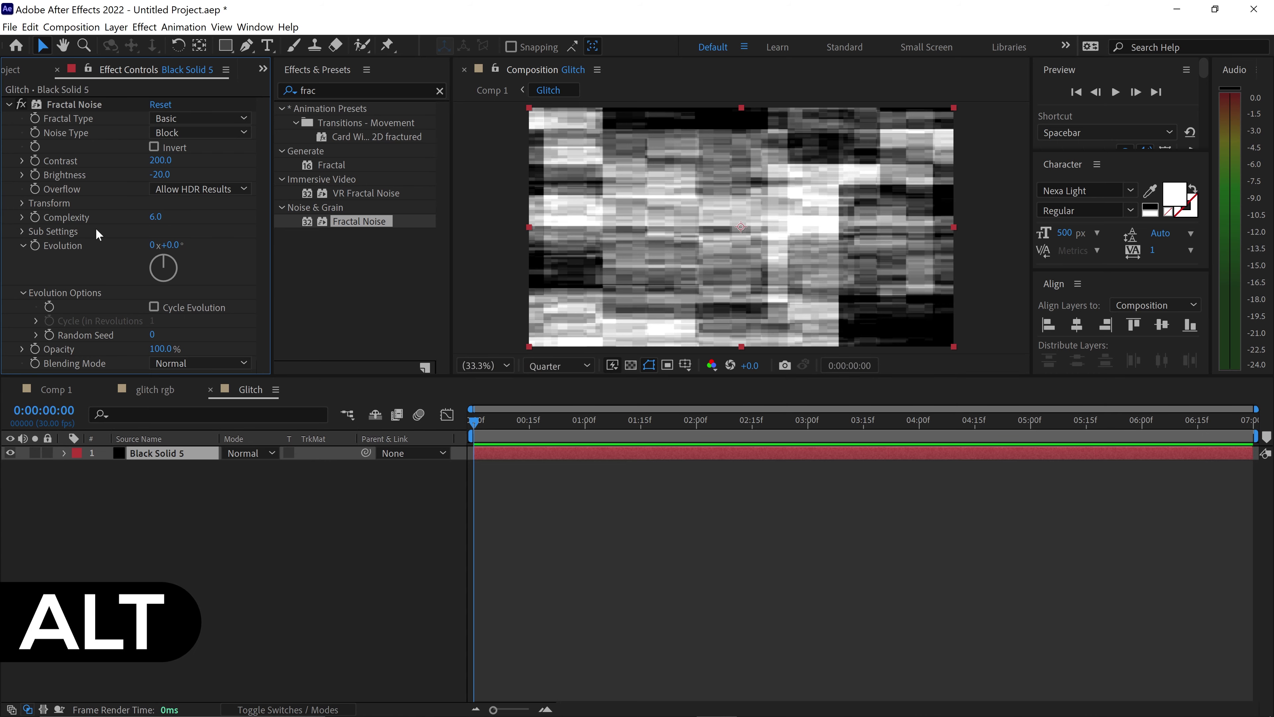
{"action": "left_click", "coordinate": [35, 245], "text": "alt"}
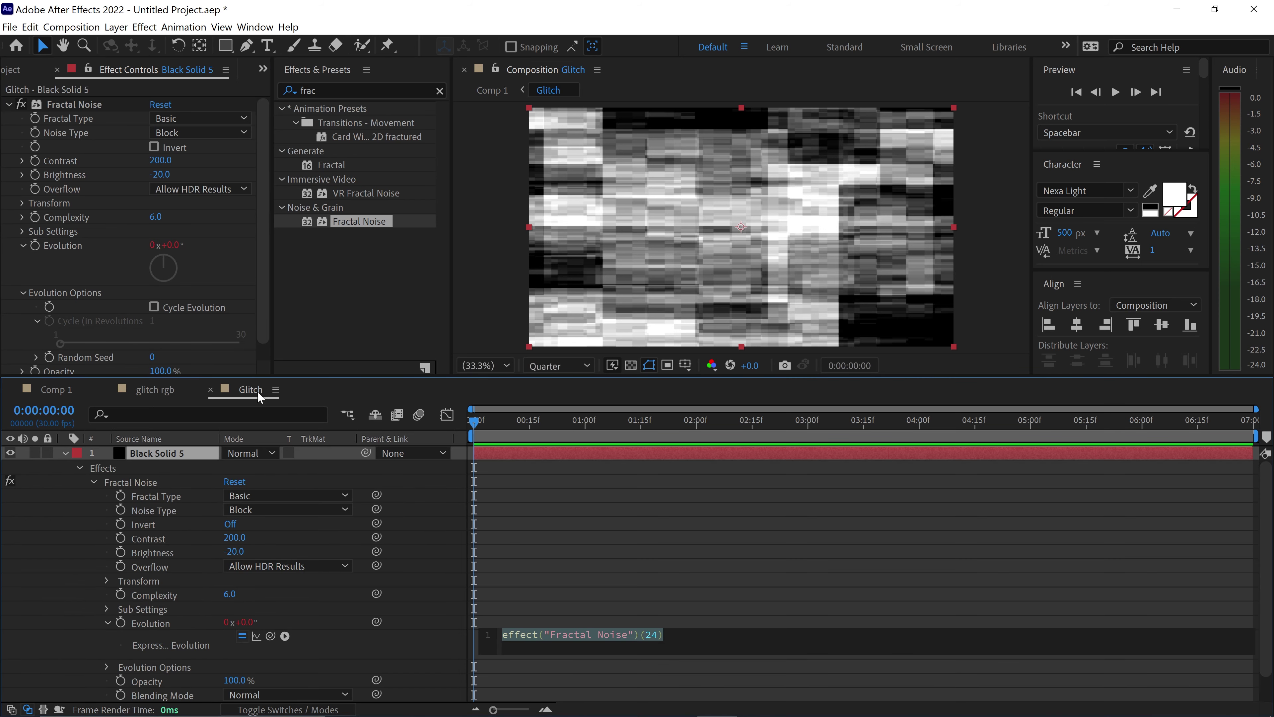
{"action": "type", "text": "time"}
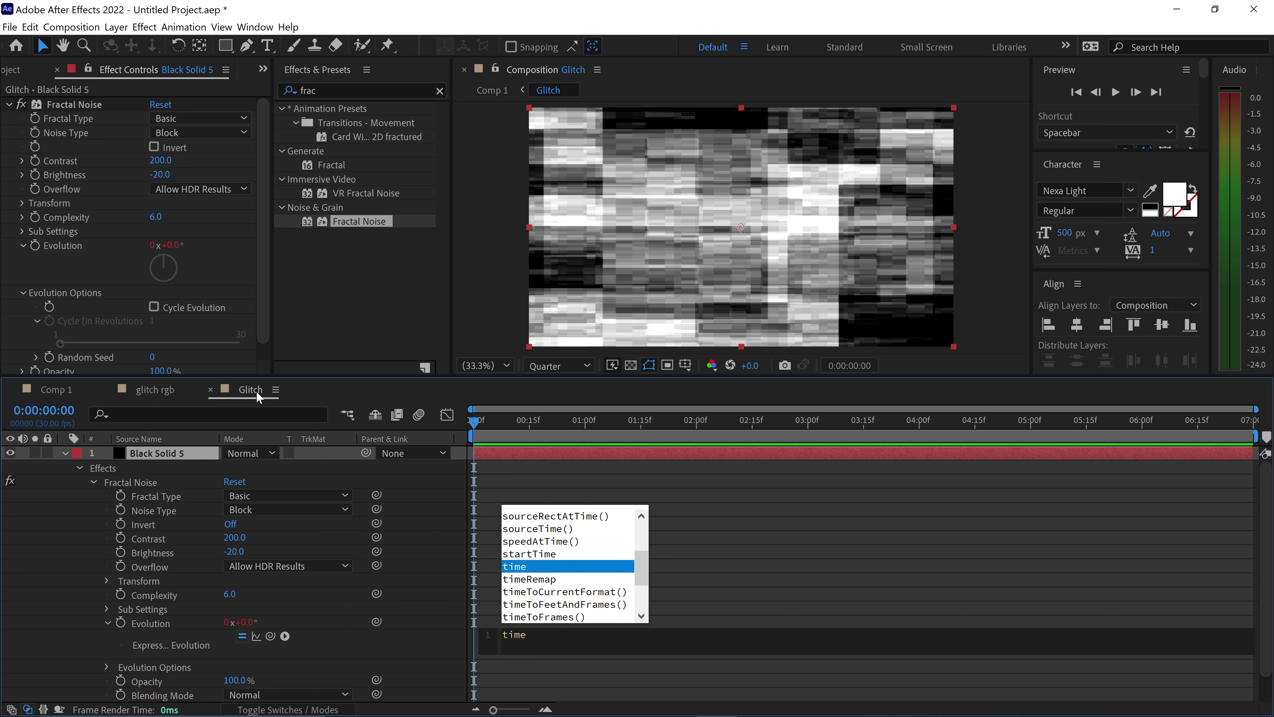
{"action": "type", "text": "*"}
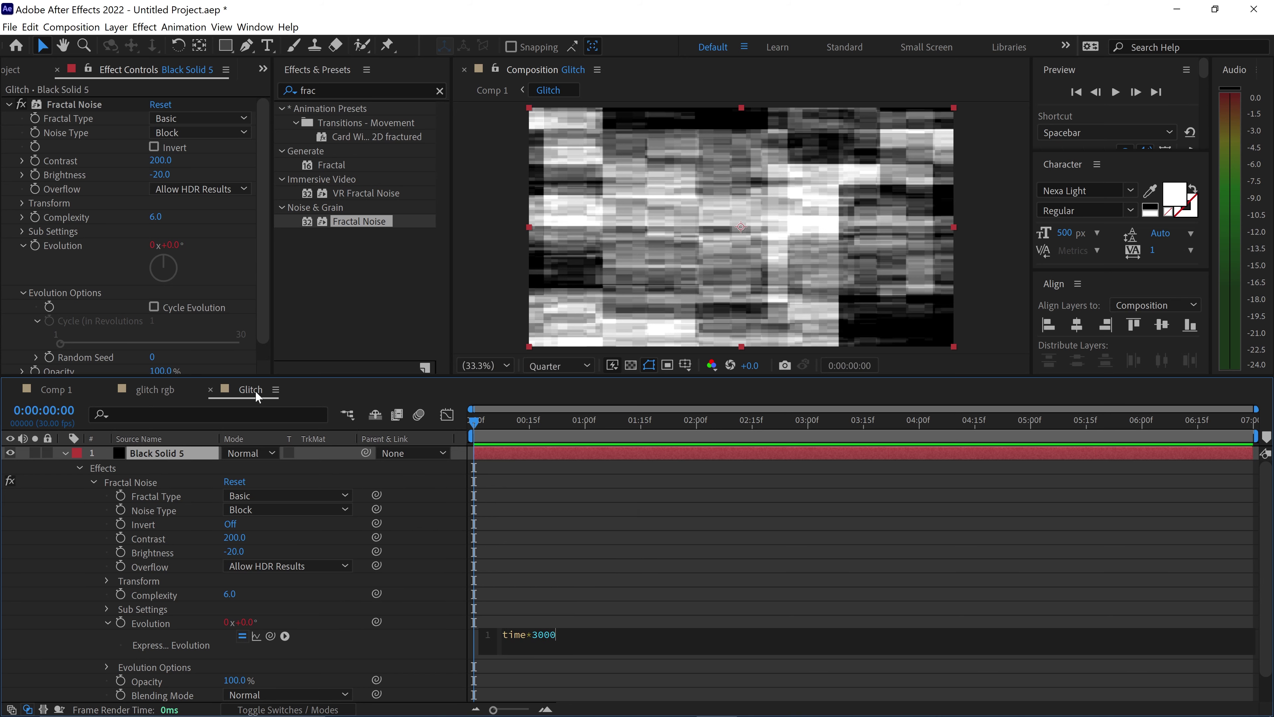
{"action": "left_click", "coordinate": [496, 544]}
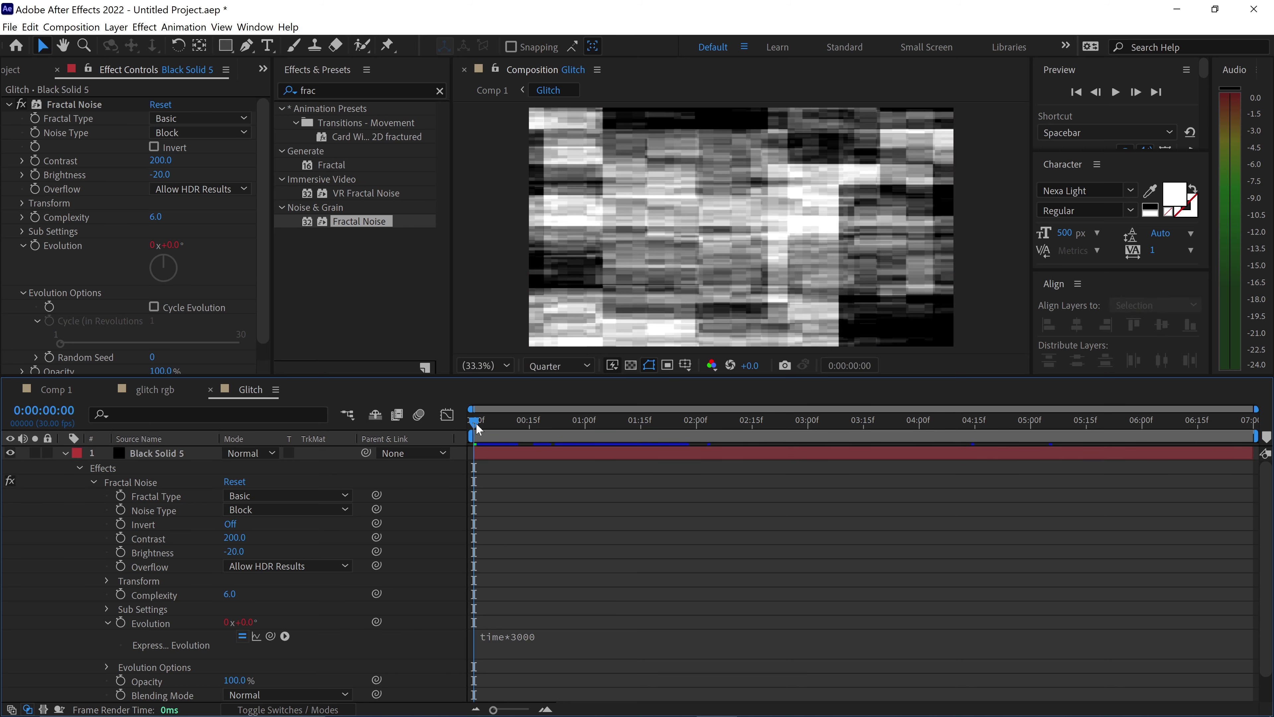
Step: Preview the animated block noise in the Glitch composition and go back to Comp 1
{"action": "left_click_drag", "start_coordinate": [476, 422], "coordinate": [544, 434]}
{"action": "key", "text": "space"}
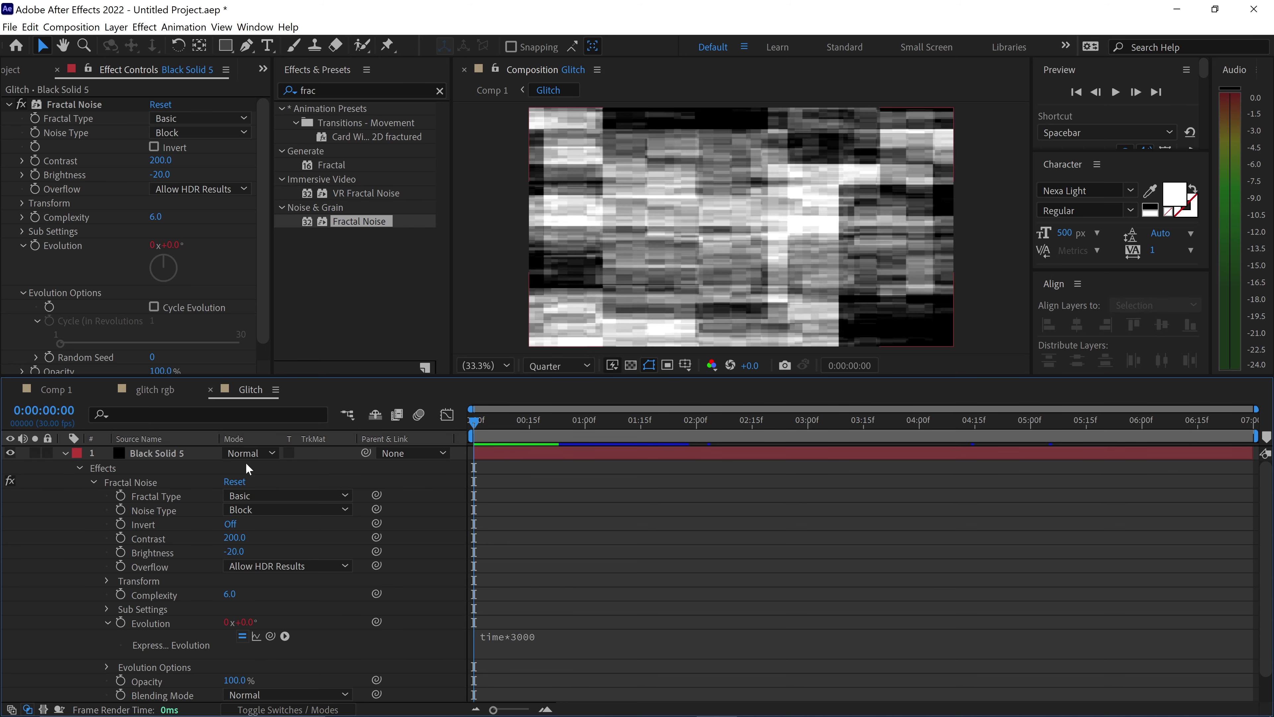
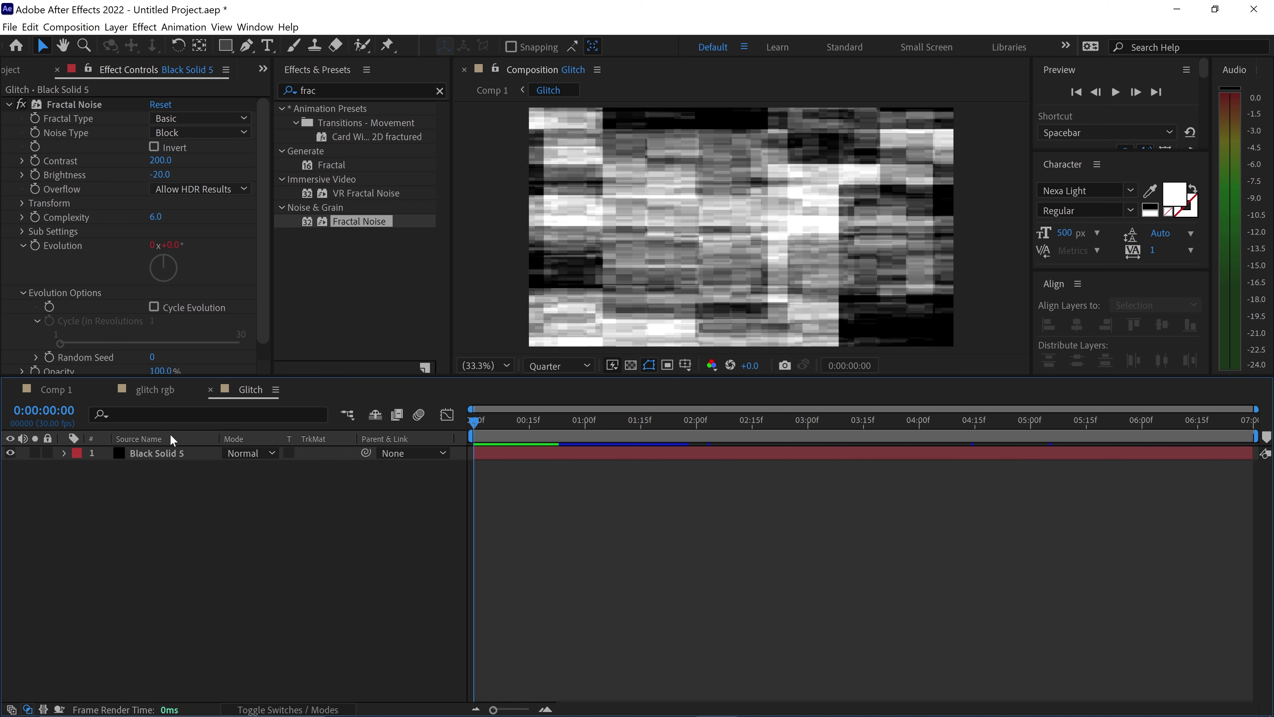
{"action": "left_click", "coordinate": [52, 388]}
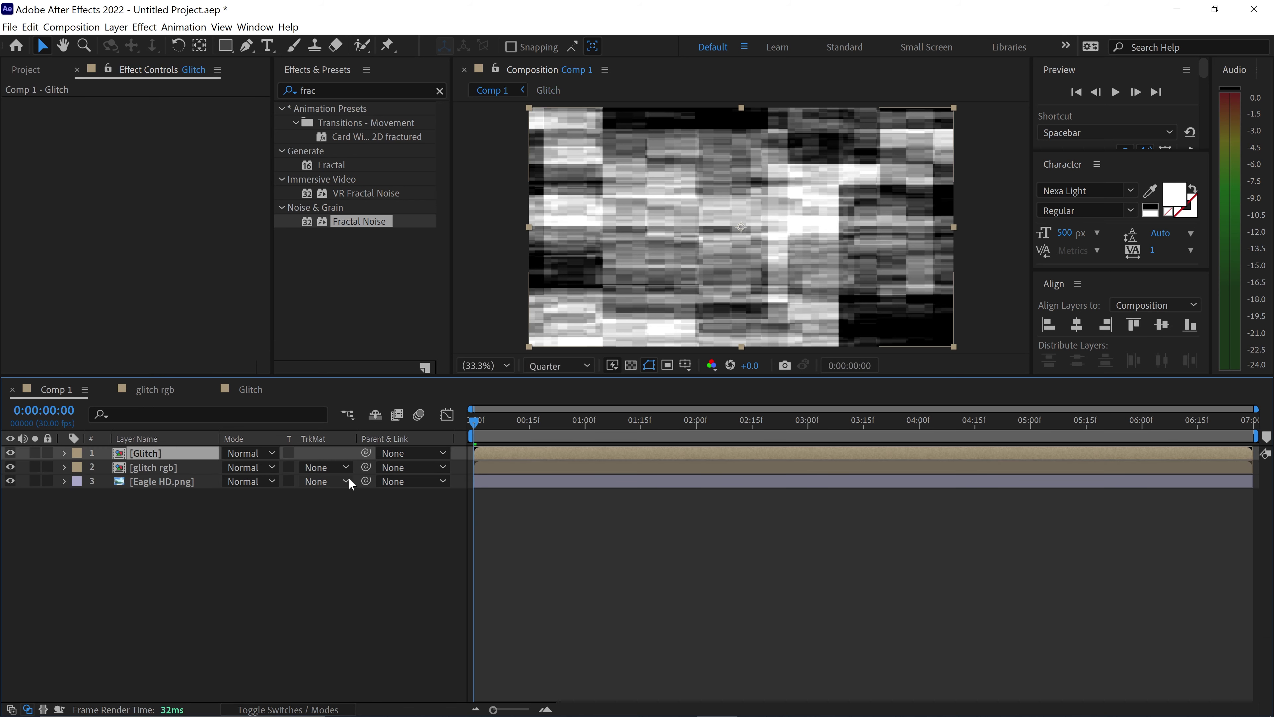
Step: Hide the Glitch layer and add a new adjustment layer above it
{"action": "left_click", "coordinate": [11, 454]}
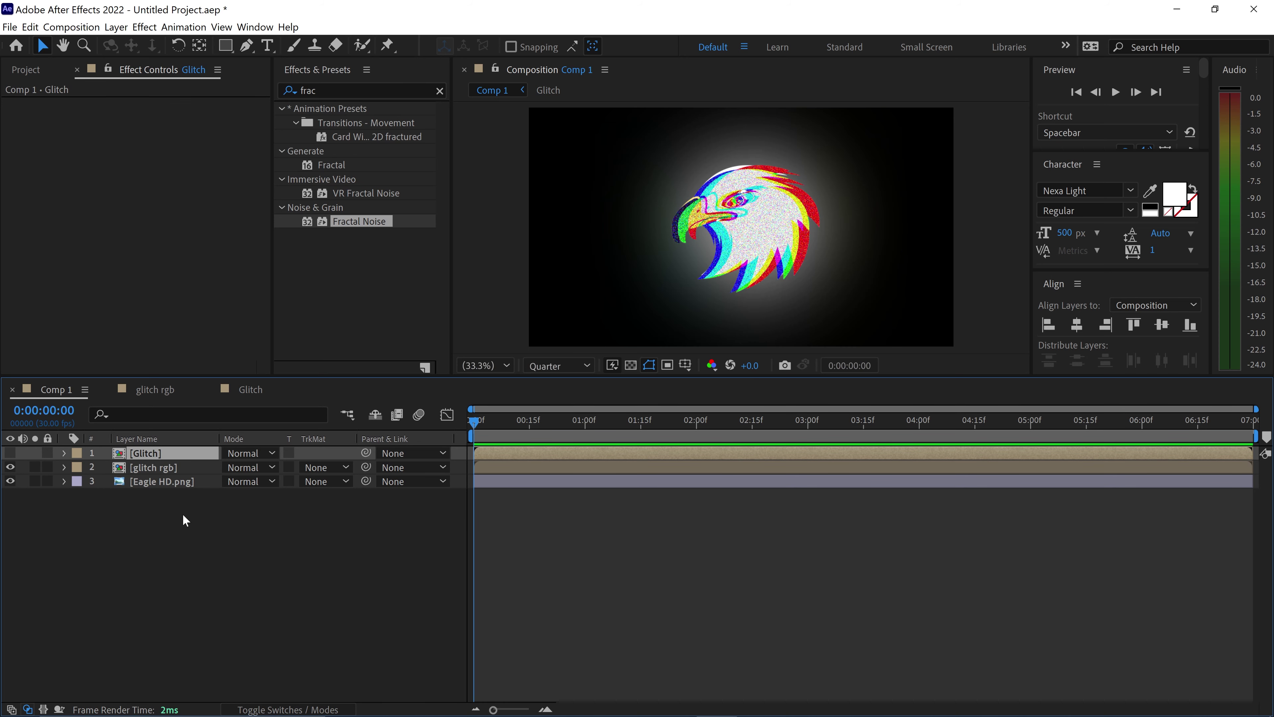
{"action": "right_click", "coordinate": [183, 515]}
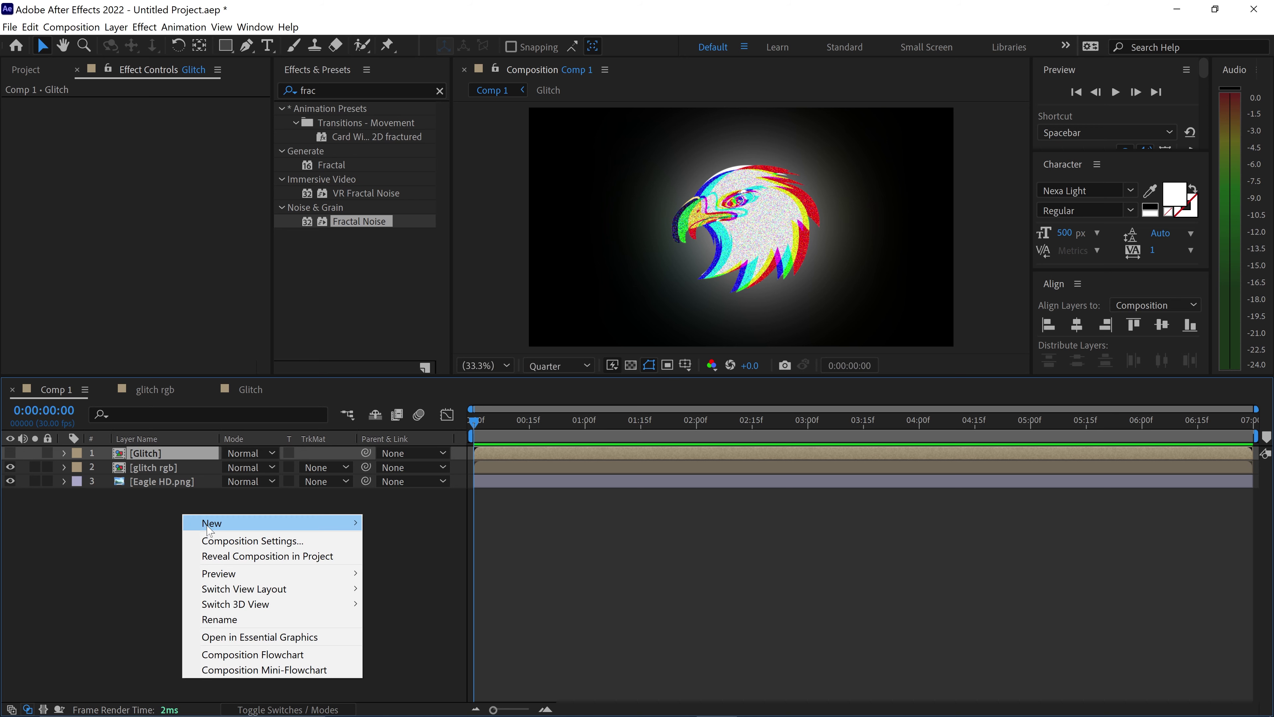
{"action": "mouse_move", "coordinate": [206, 528]}
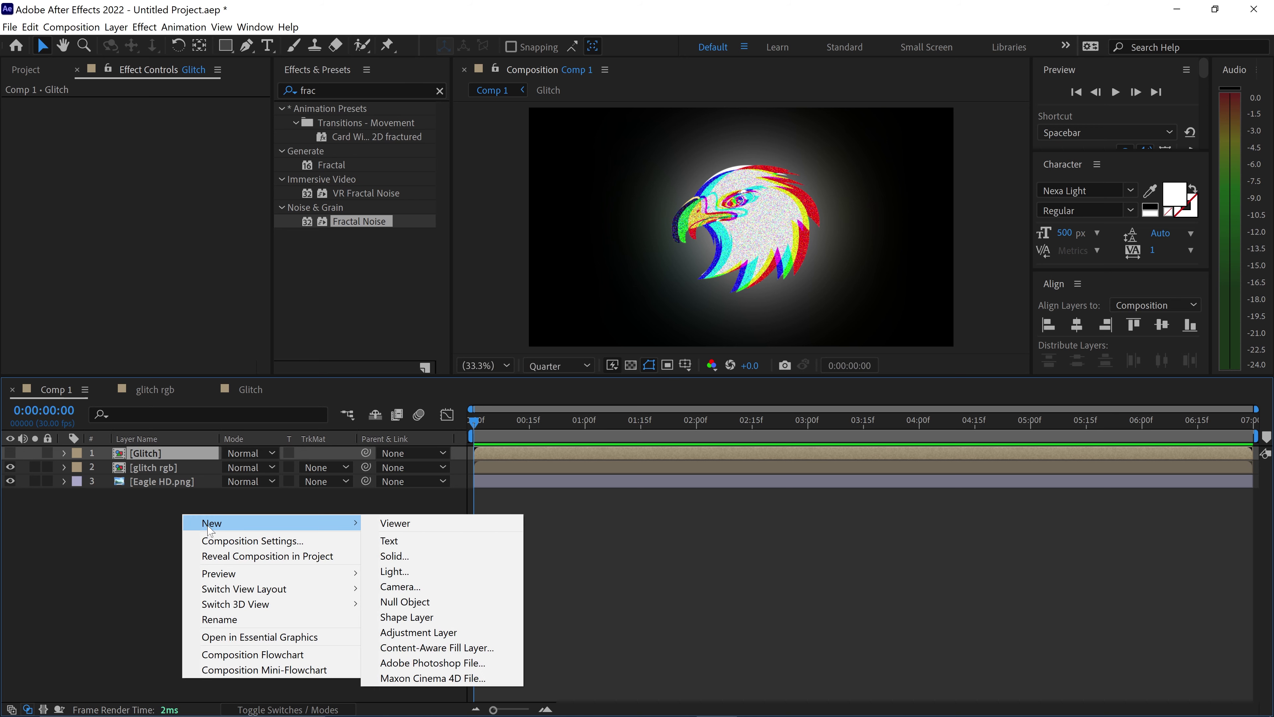
{"action": "left_click", "coordinate": [448, 634]}
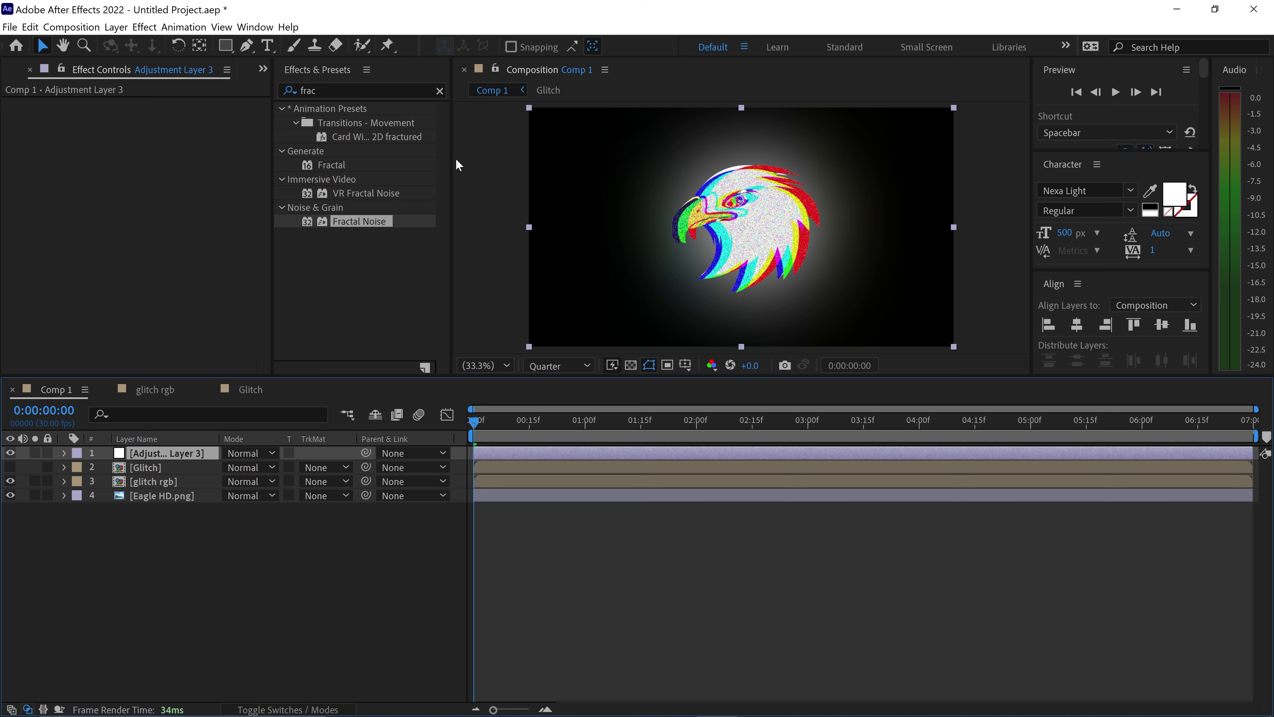
Step: Search the effects for "dis" and apply Displacement Map to the new adjustment layer
{"action": "left_click", "coordinate": [440, 92]}
{"action": "left_click", "coordinate": [388, 92]}
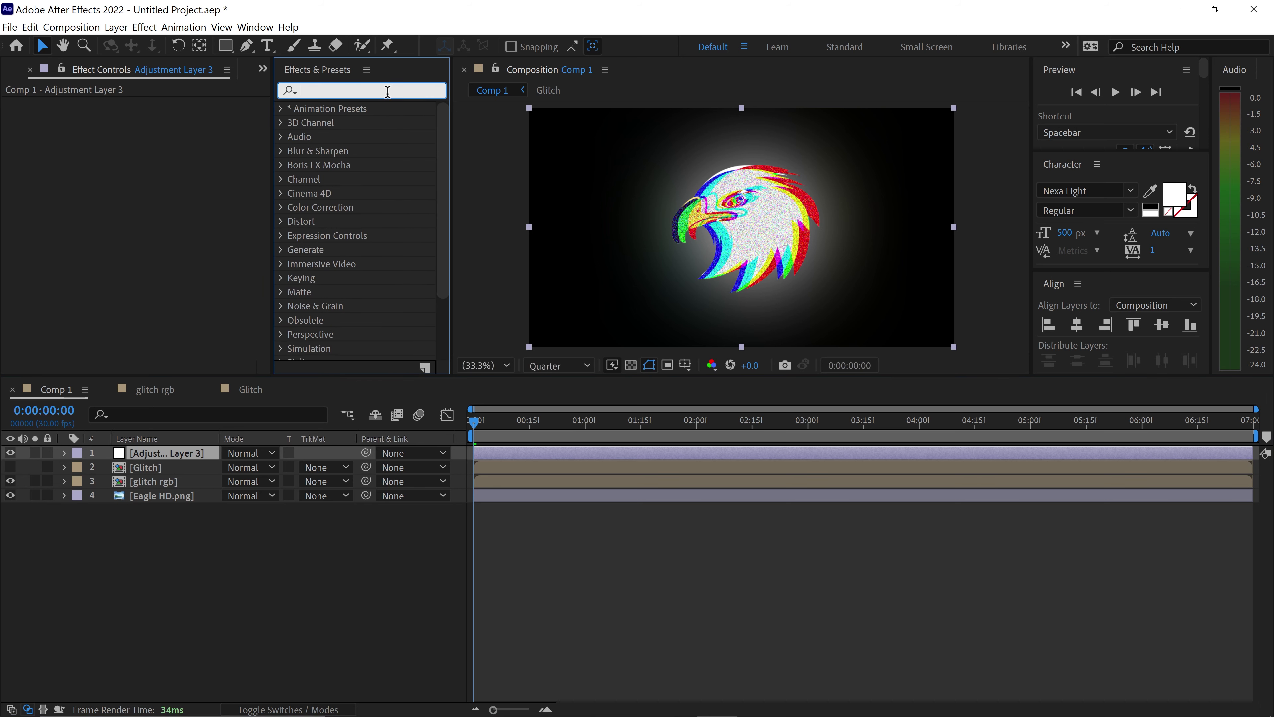
{"action": "type", "text": "dis"}
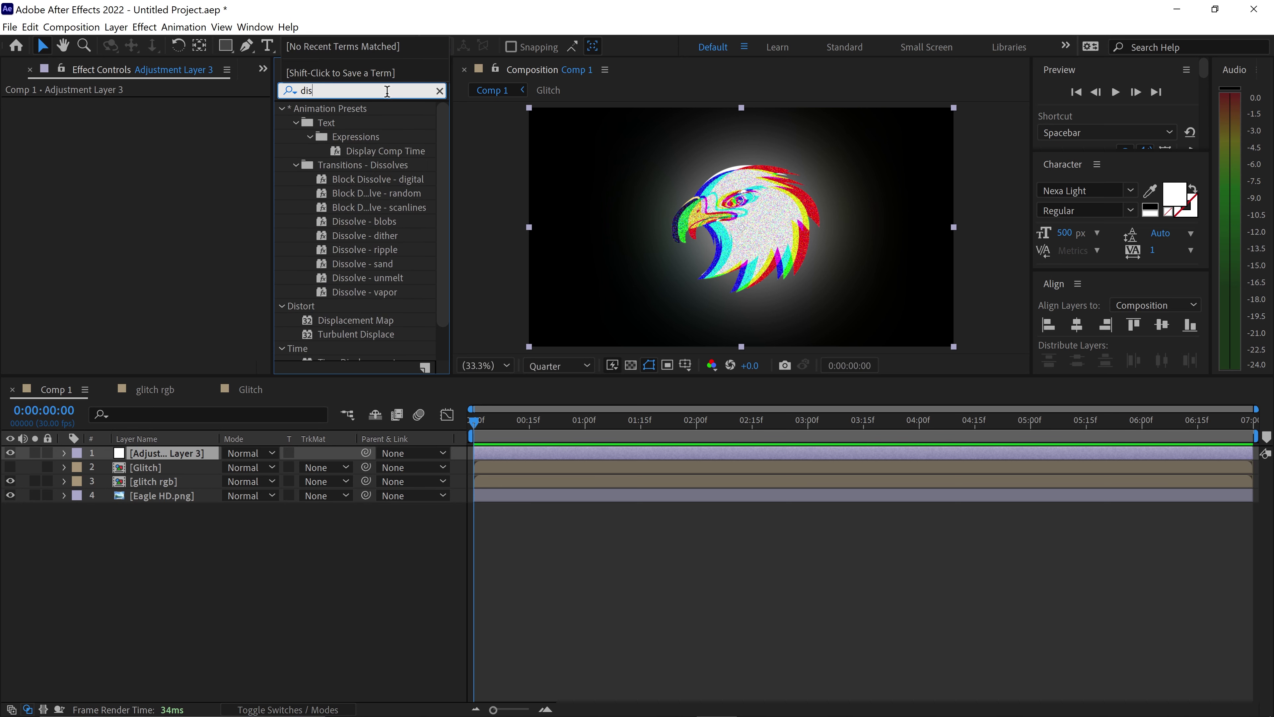
{"action": "left_click", "coordinate": [375, 321]}
{"action": "left_click_drag", "start_coordinate": [386, 319], "coordinate": [180, 252]}
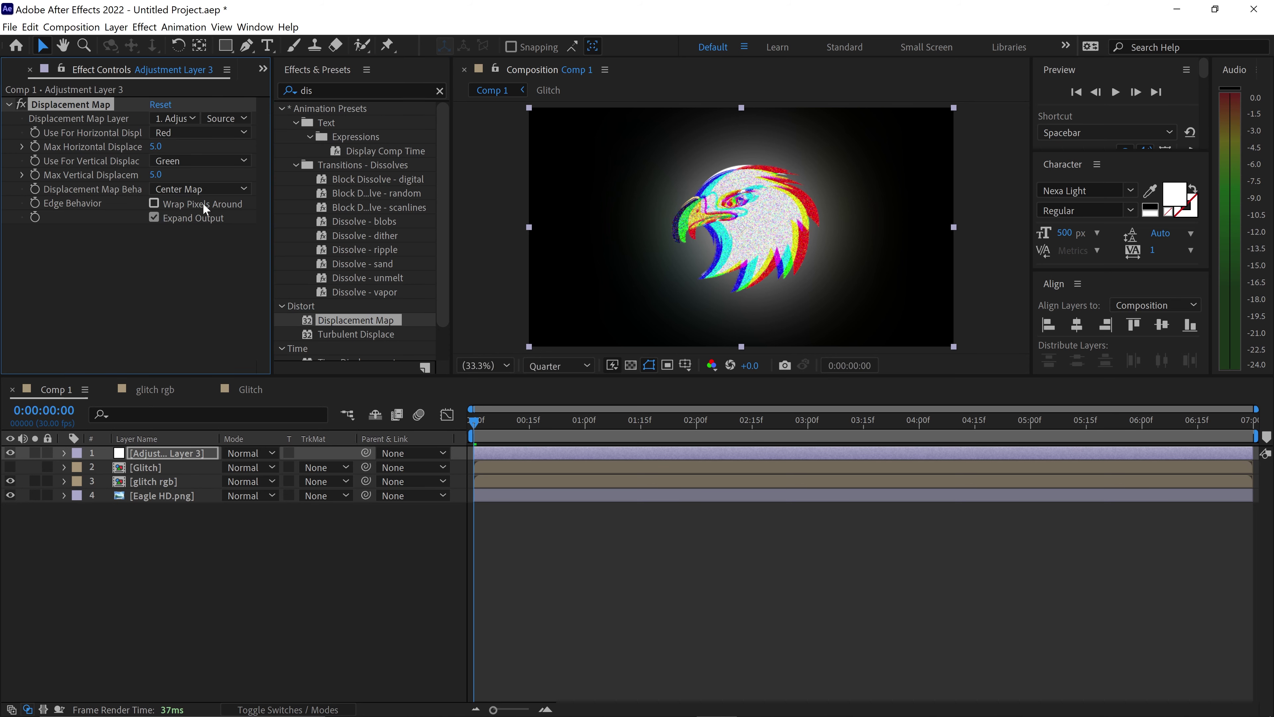
Step: Set the Displacement Map Layer to Glitch, Max Horizontal Displacement to 139 and Max Vertical Displacement to 96
{"action": "left_click", "coordinate": [176, 115]}
{"action": "left_click", "coordinate": [190, 168]}
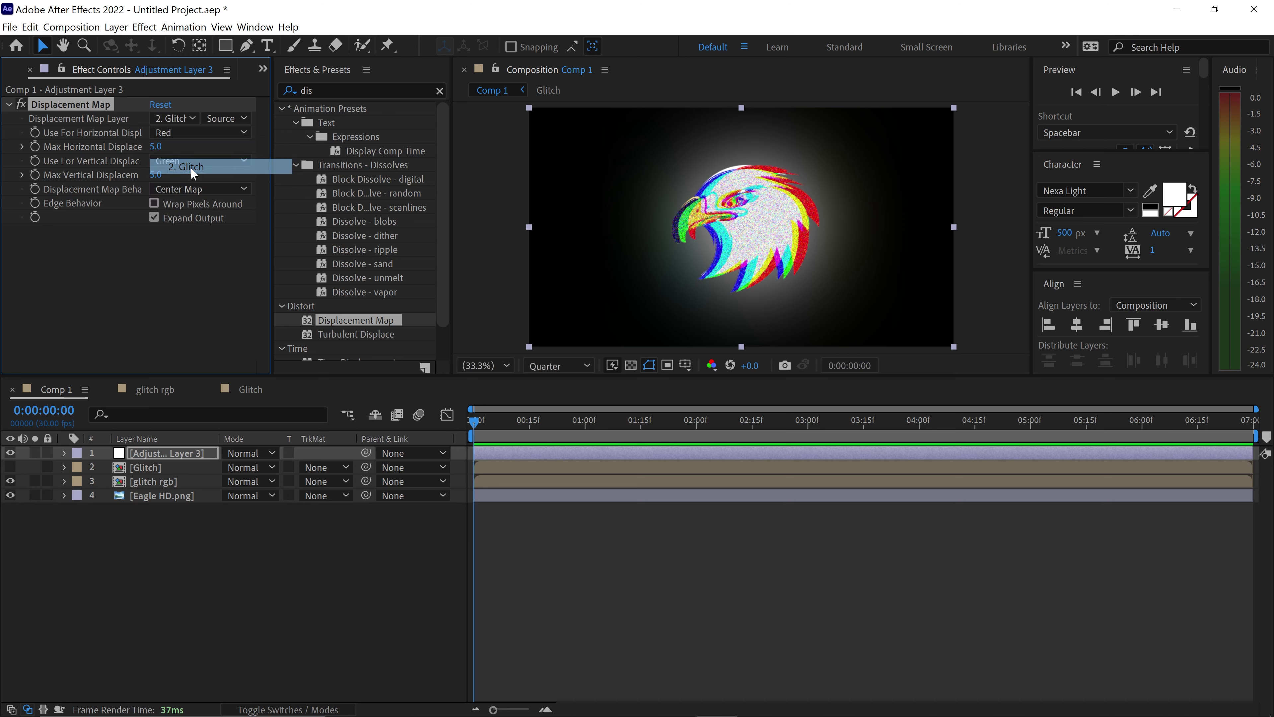
{"action": "left_click", "coordinate": [156, 146]}
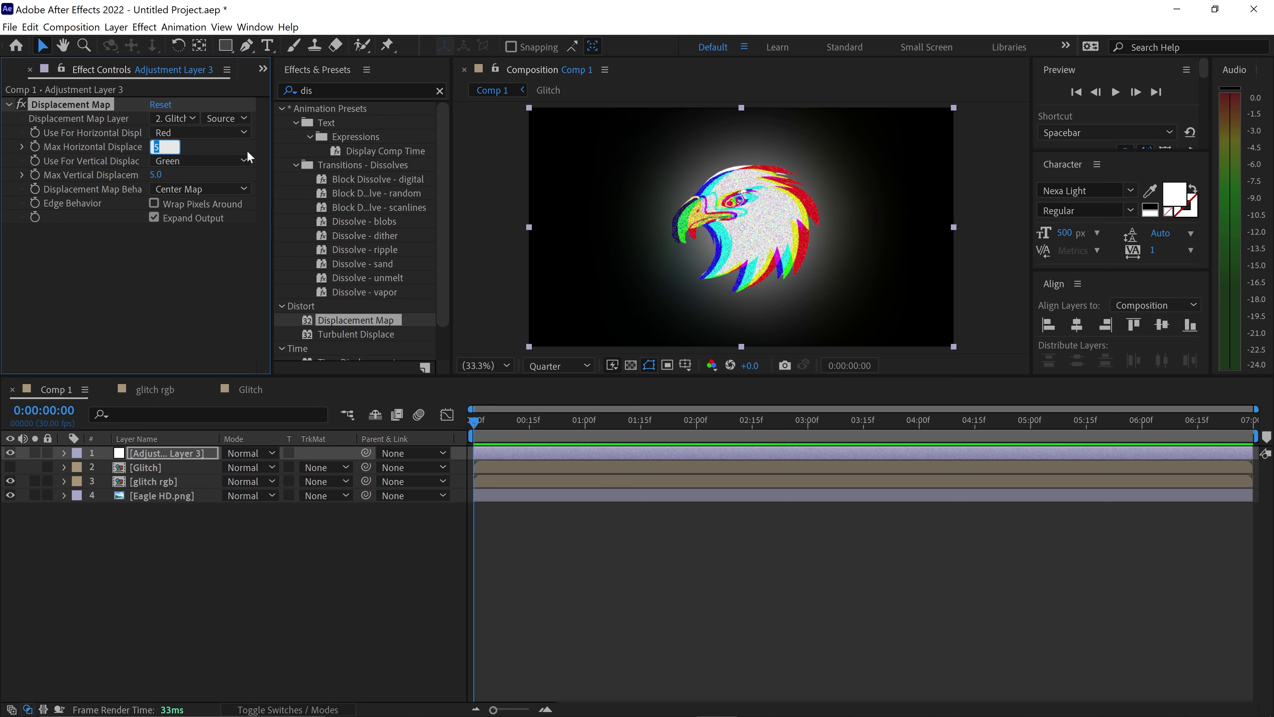
{"action": "type", "text": "139"}
{"action": "left_click", "coordinate": [193, 153]}
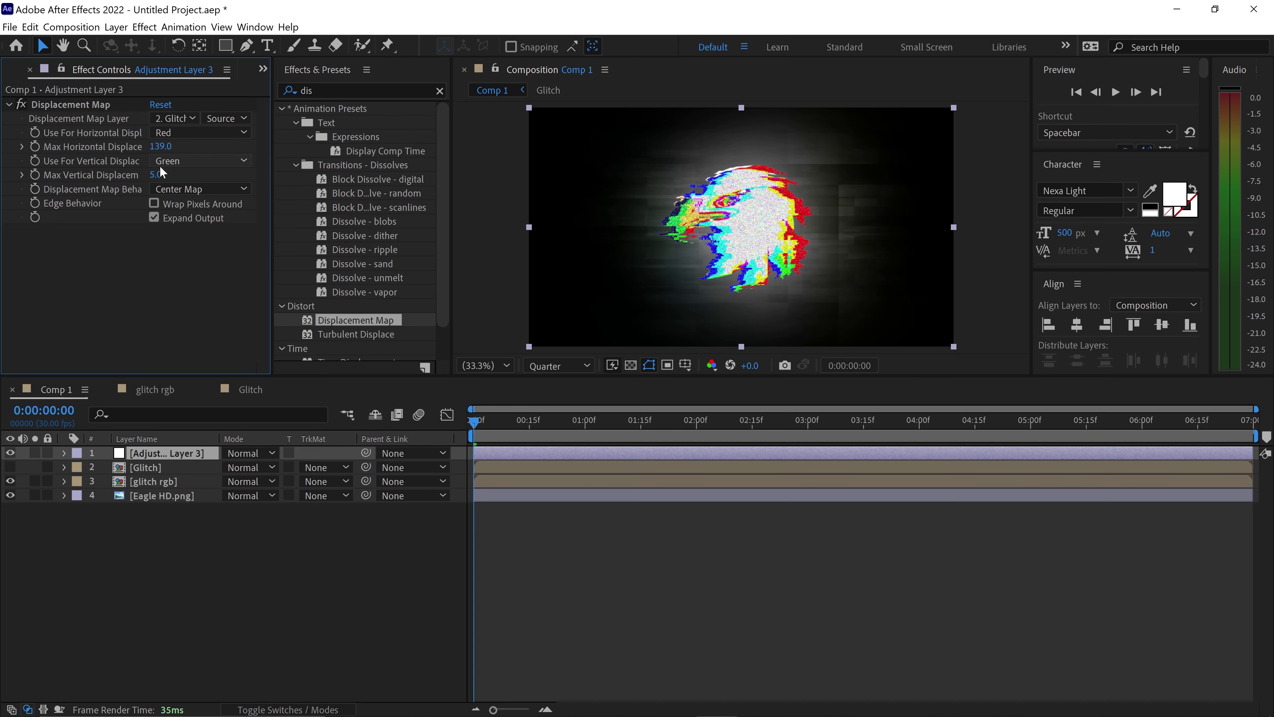
{"action": "left_click", "coordinate": [160, 174]}
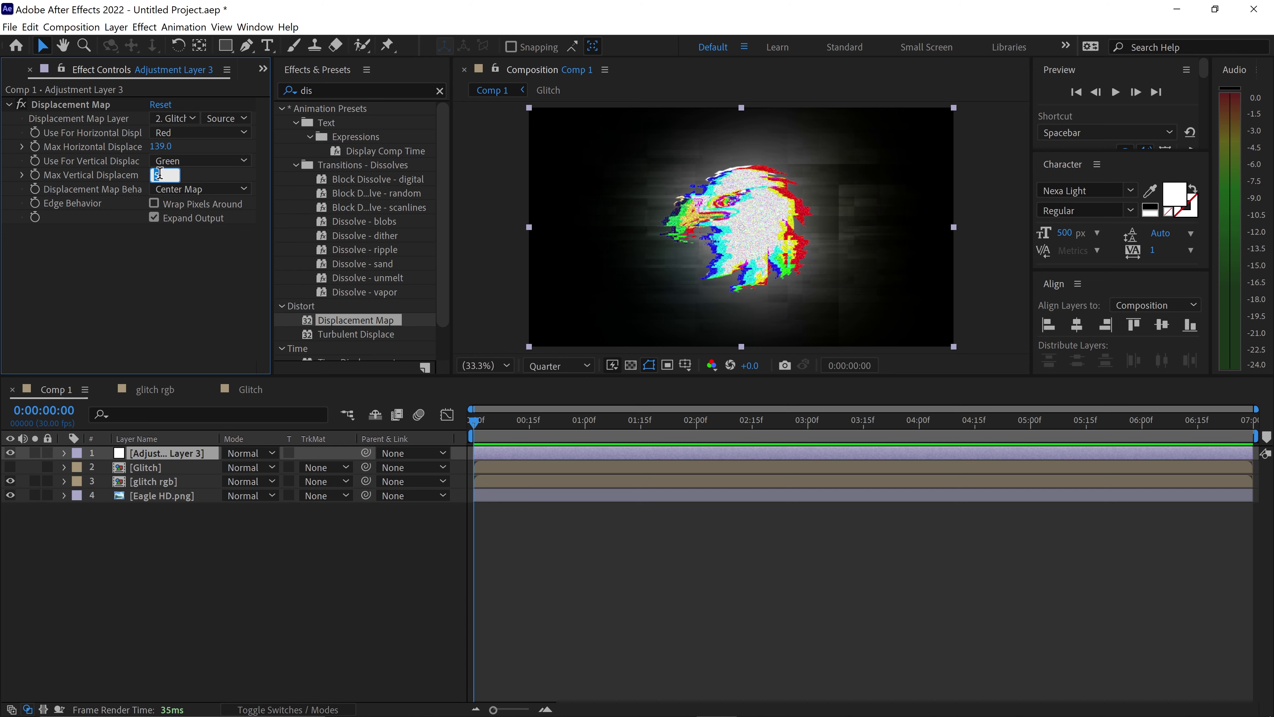
{"action": "type", "text": "96"}
{"action": "left_click", "coordinate": [236, 295]}
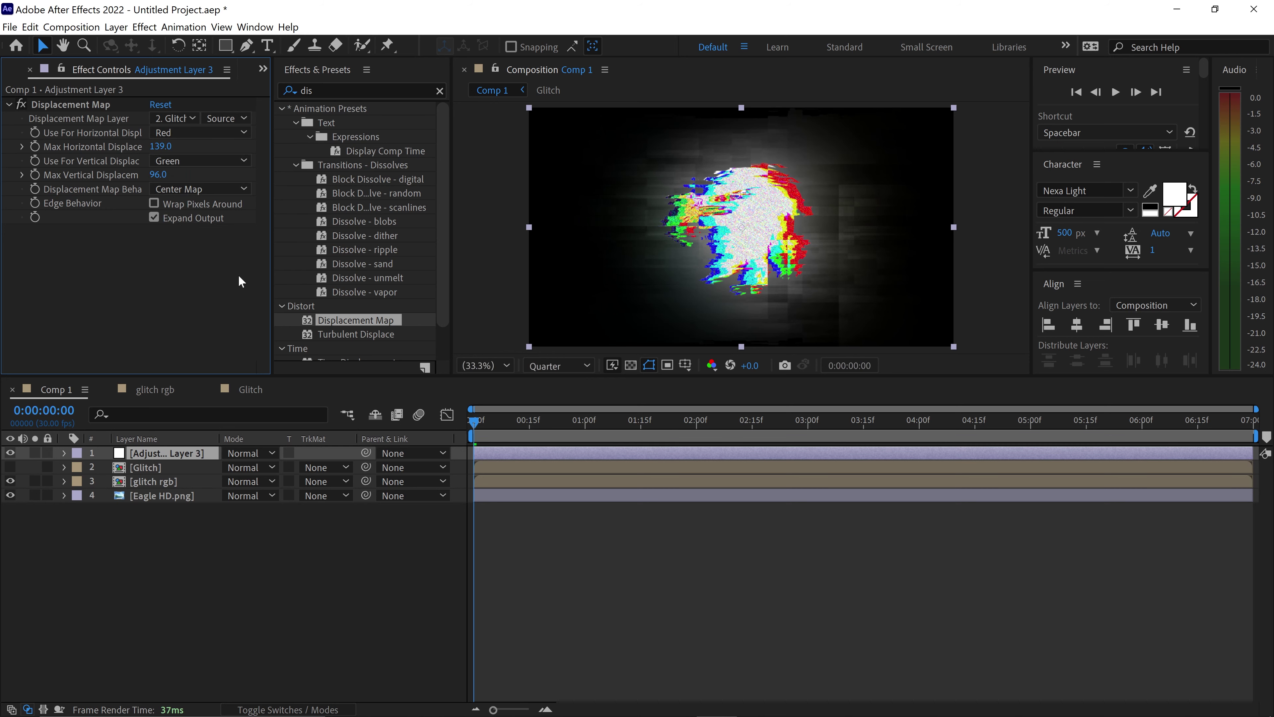
Step: Trim the adjustment layer to a clip of about 8 frames and position its start at 0:00:00:11
{"action": "left_click_drag", "start_coordinate": [499, 420], "coordinate": [521, 439]}
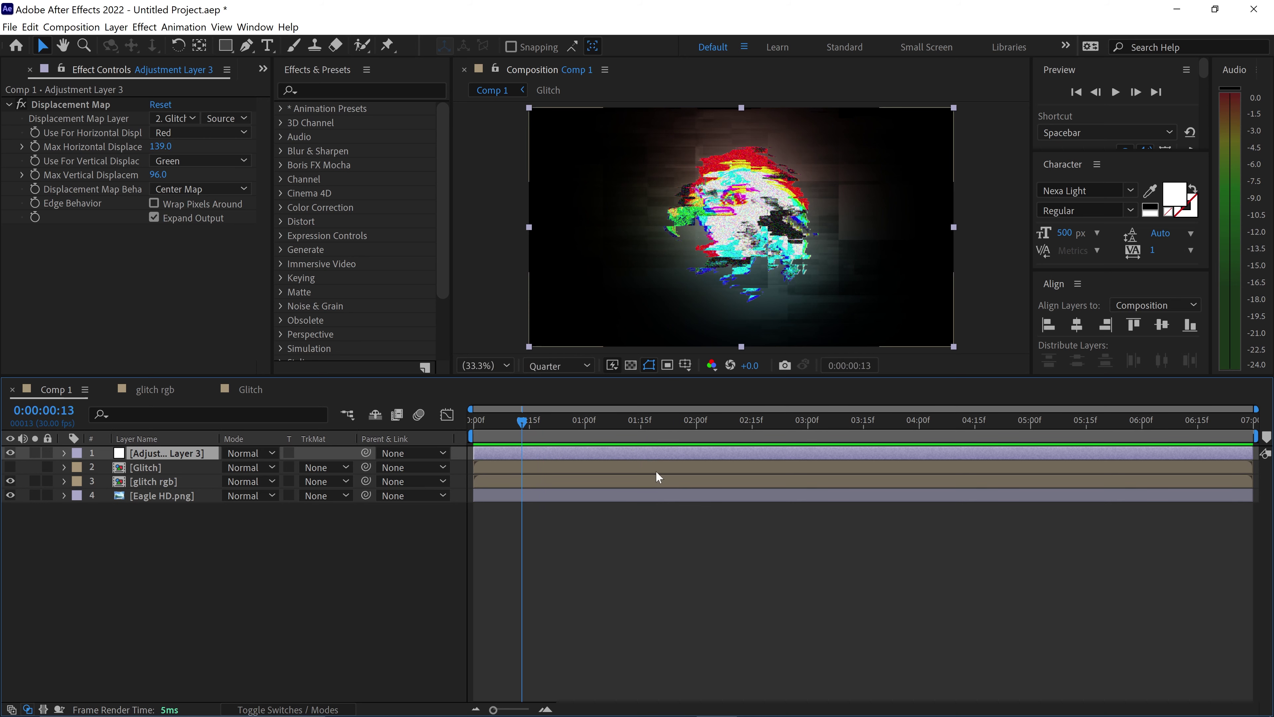
{"action": "left_click_drag", "start_coordinate": [522, 421], "coordinate": [514, 421]}
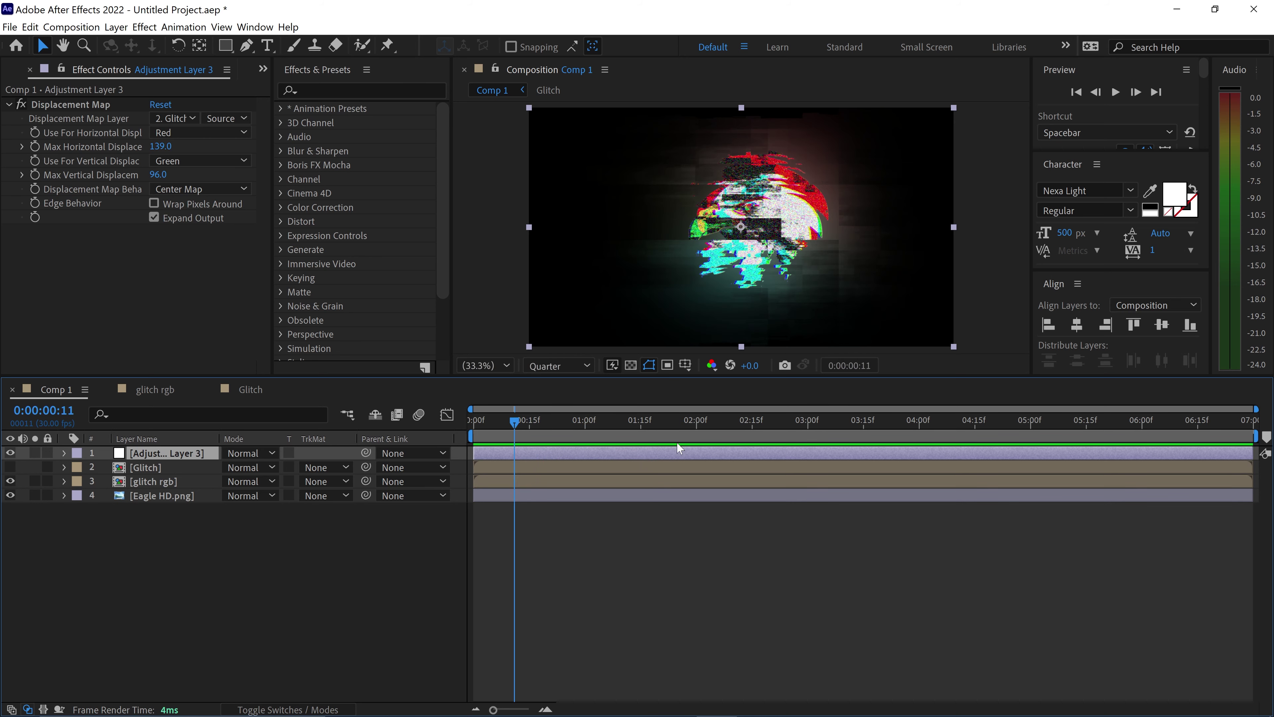
{"action": "left_click_drag", "start_coordinate": [1253, 452], "coordinate": [518, 461]}
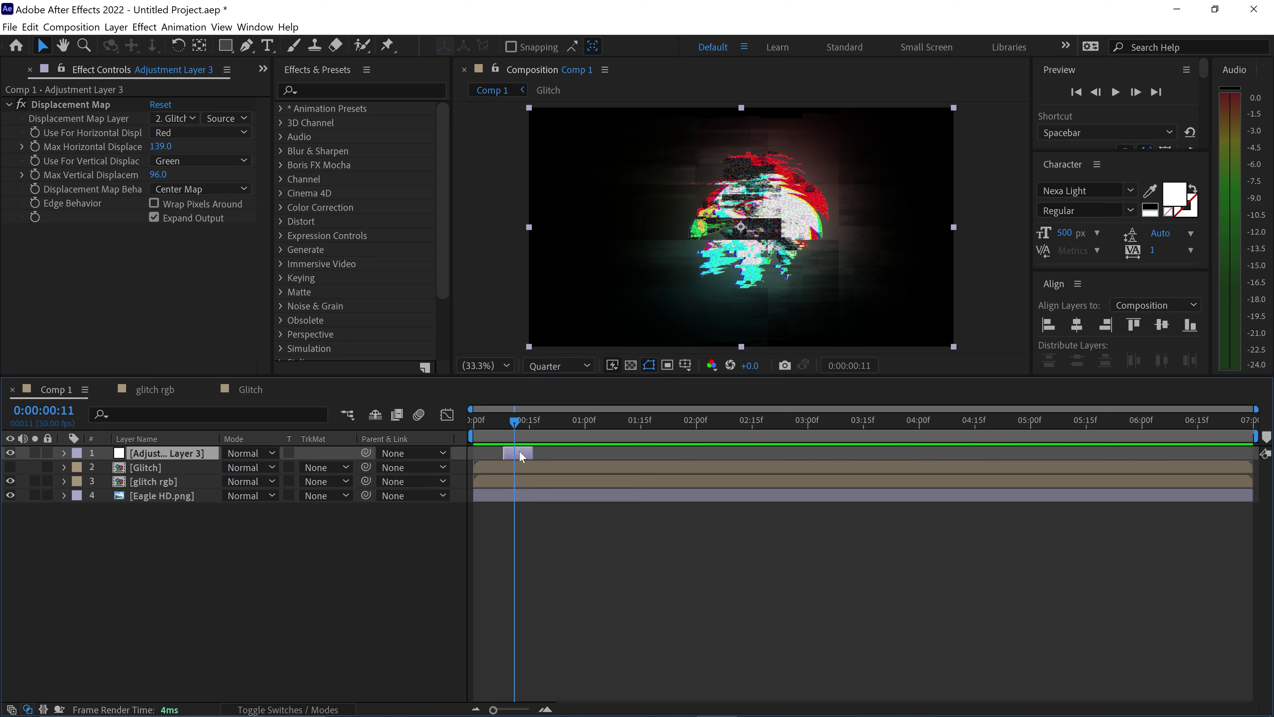
{"action": "left_click_drag", "start_coordinate": [521, 452], "coordinate": [527, 453]}
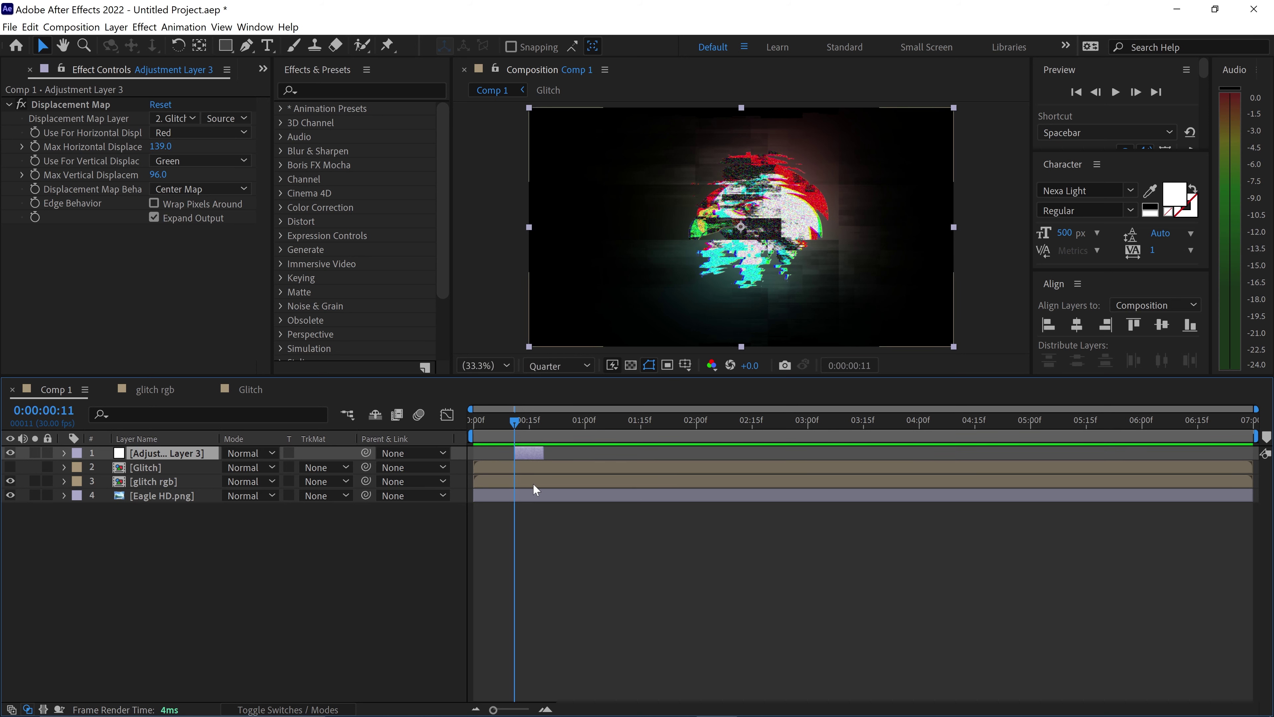
Step: Trim the glitch rgb layer's start to 0:00:00:11, split it at 0:00:00:19 and move the second part to about 0:00:00:27
{"action": "left_click", "coordinate": [487, 483]}
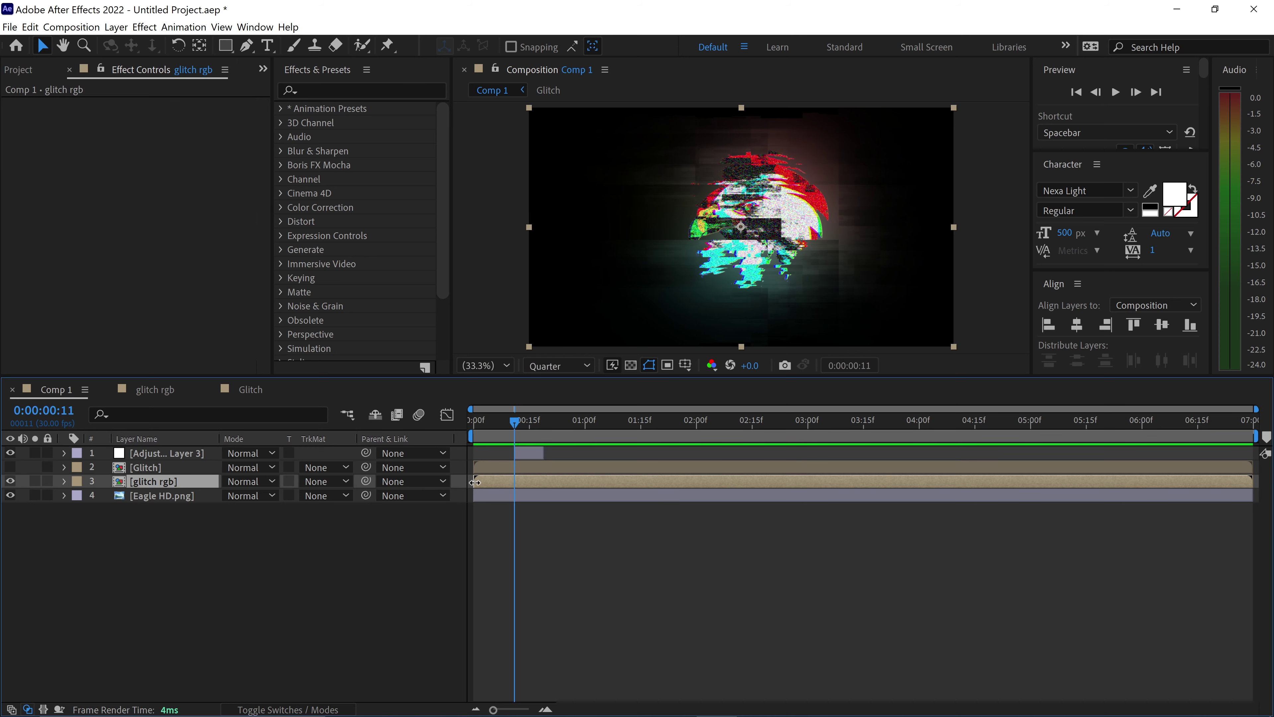
{"action": "left_click_drag", "start_coordinate": [475, 481], "coordinate": [515, 482]}
{"action": "left_click_drag", "start_coordinate": [515, 427], "coordinate": [545, 438]}
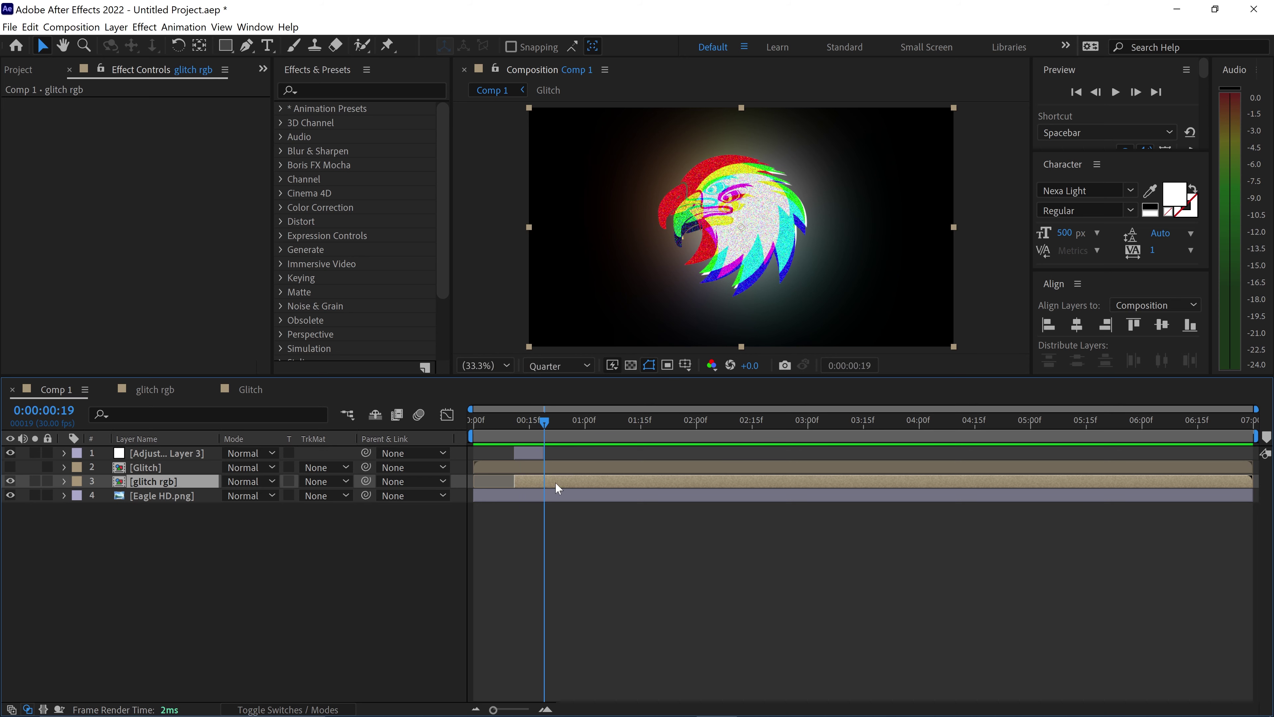
{"action": "key", "text": "ctrl+shift+d"}
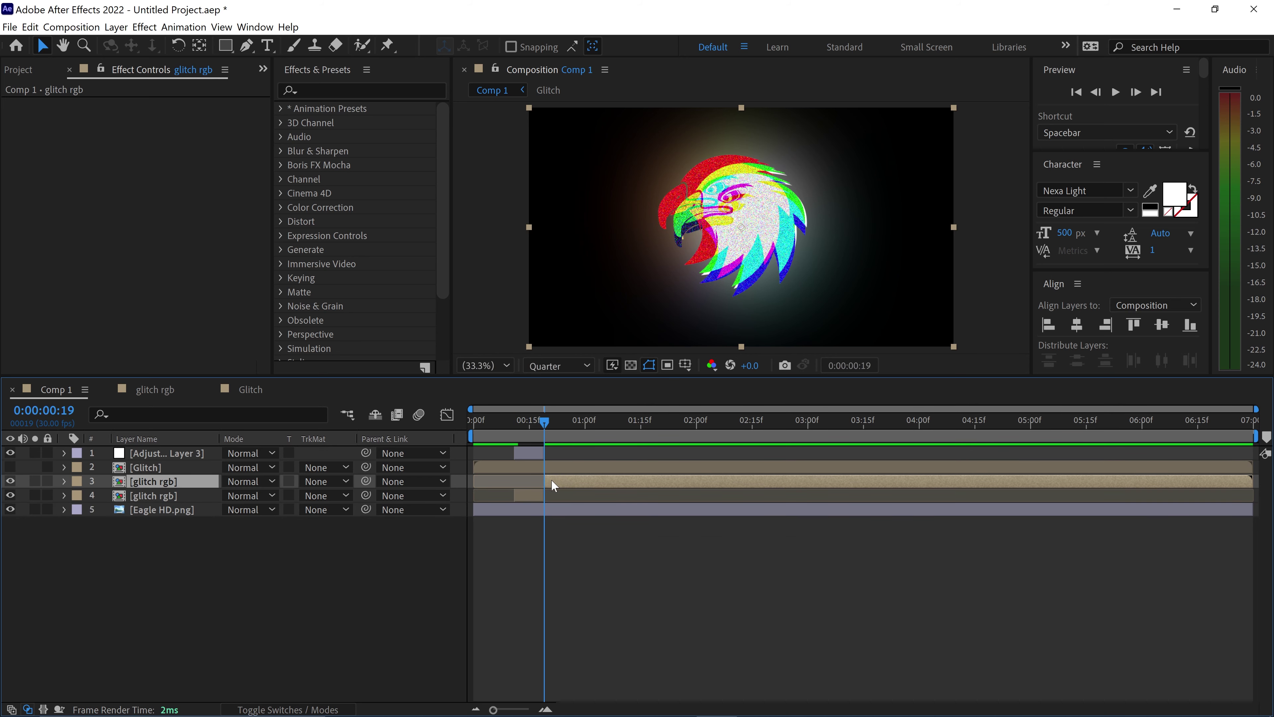
{"action": "left_click_drag", "start_coordinate": [551, 479], "coordinate": [581, 483]}
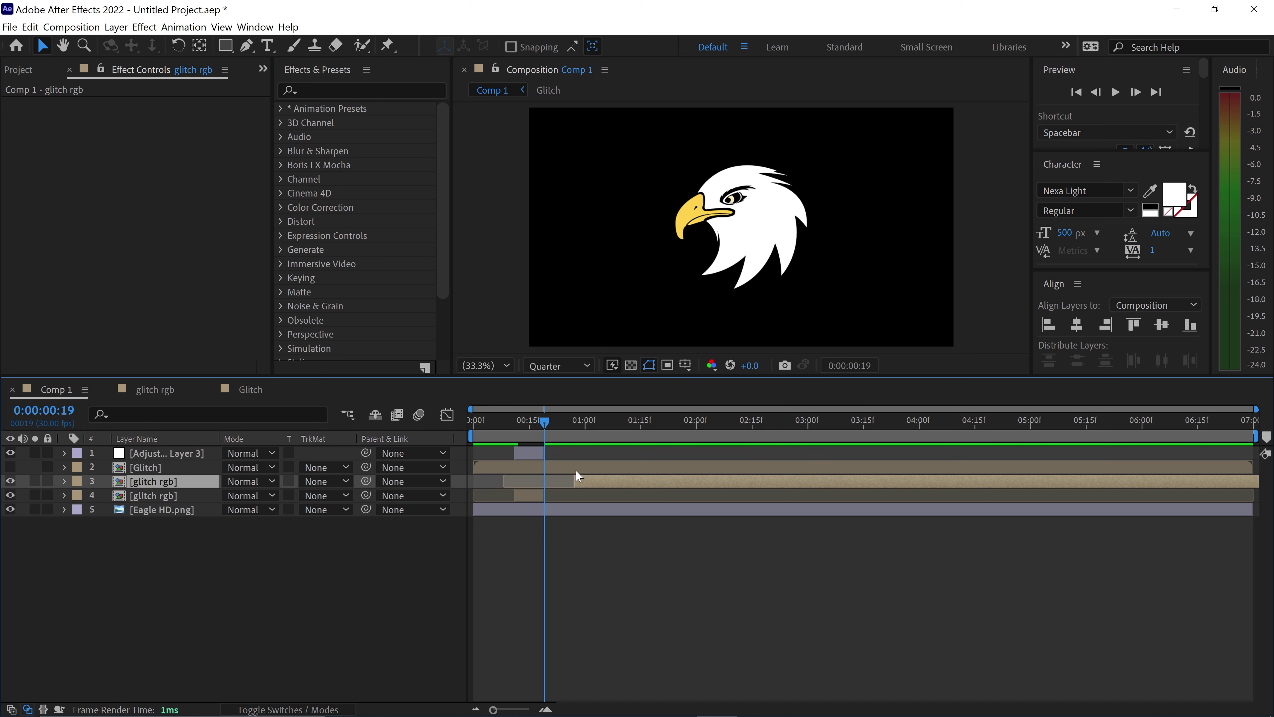
Step: Duplicate the adjustment layer and place the copy at the start of the second glitch rgb segment, lasting until about 0:00:01:15
{"action": "left_click_drag", "start_coordinate": [544, 430], "coordinate": [626, 421]}
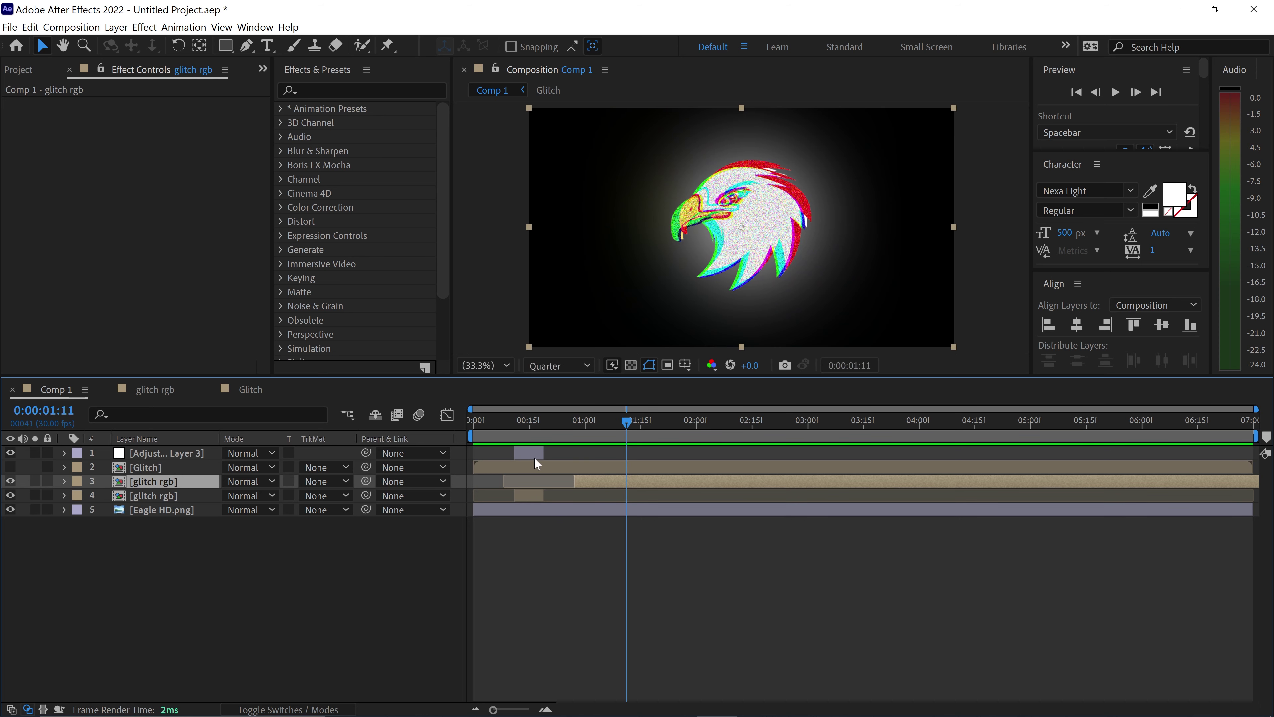
{"action": "left_click", "coordinate": [166, 453]}
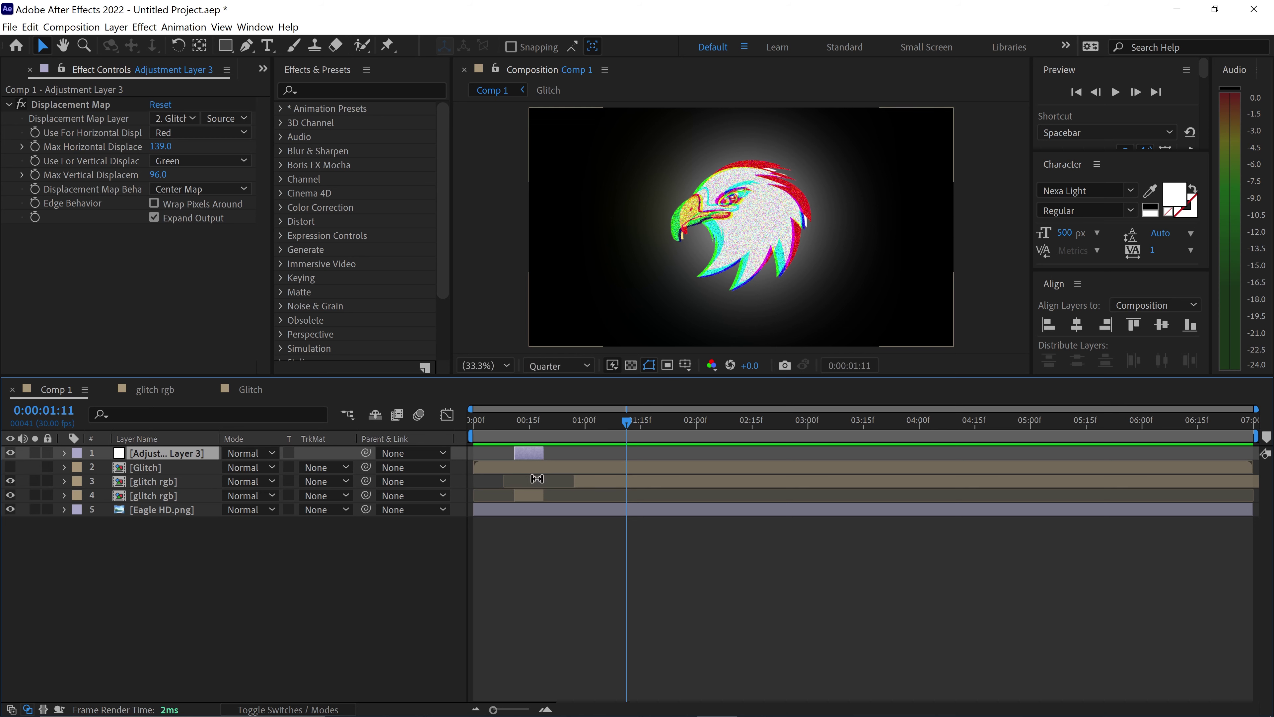
{"action": "key", "text": "ctrl+d"}
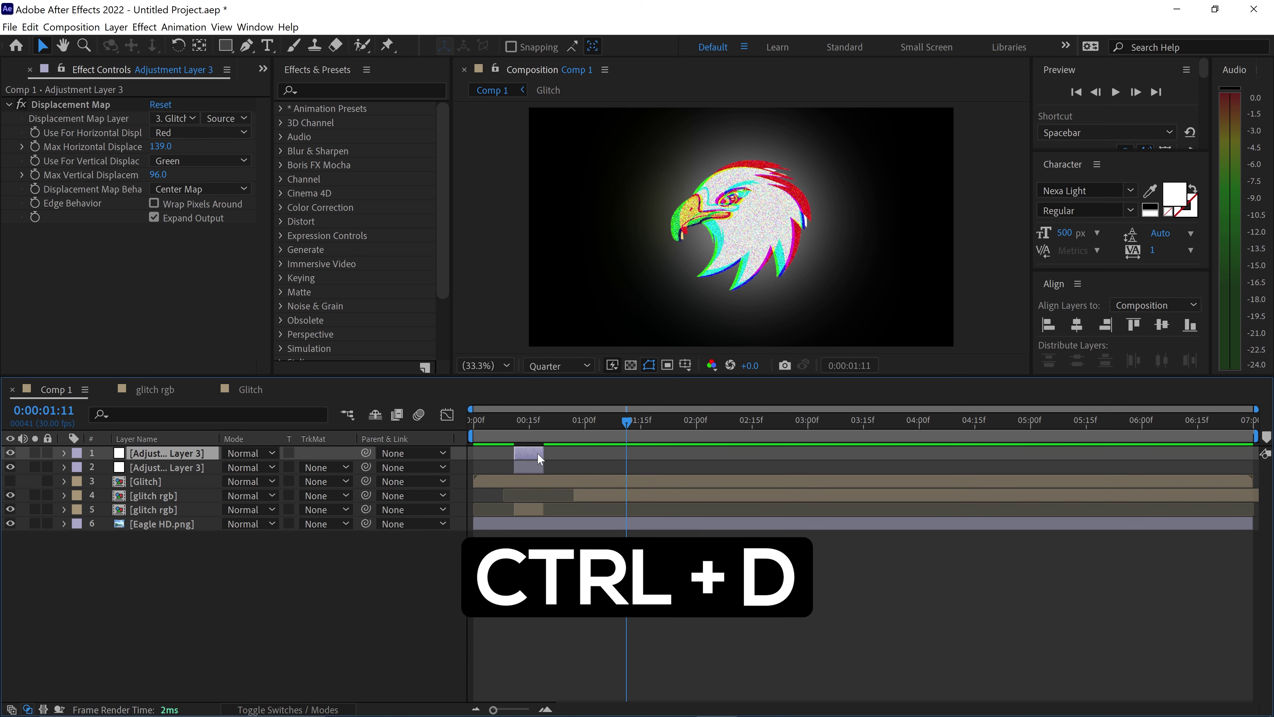
{"action": "left_click_drag", "start_coordinate": [538, 453], "coordinate": [672, 456]}
{"action": "left_click_drag", "start_coordinate": [626, 455], "coordinate": [530, 420]}
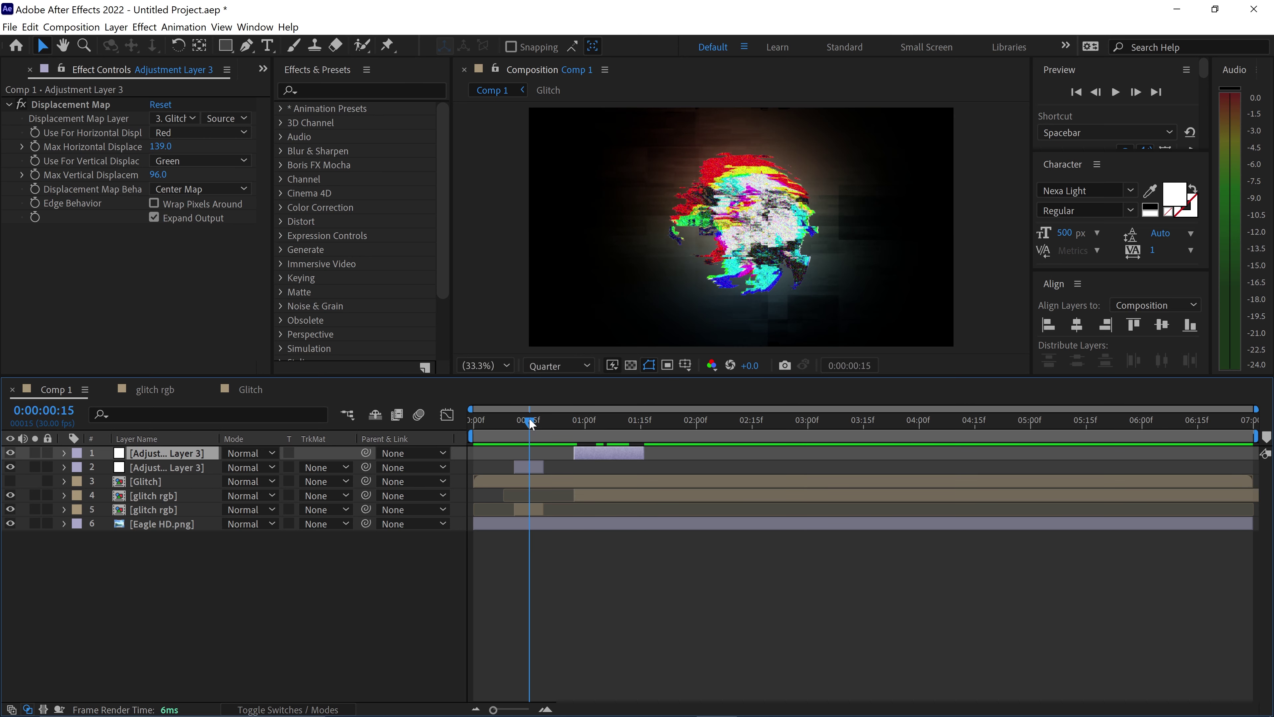
{"action": "left_click", "coordinate": [169, 508]}
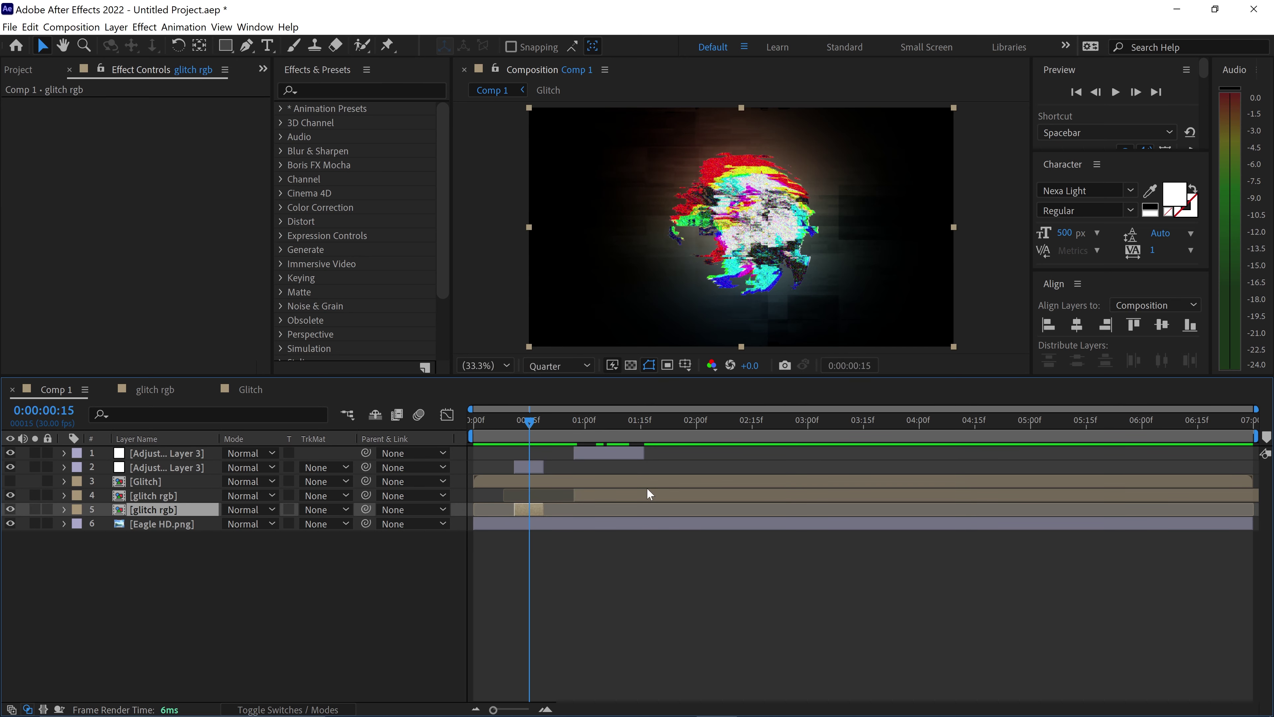
{"action": "left_click", "coordinate": [377, 609]}
Step: Pre-compose all six layers in Comp 1 into a new composition named glitch
{"action": "key", "text": "Home"}
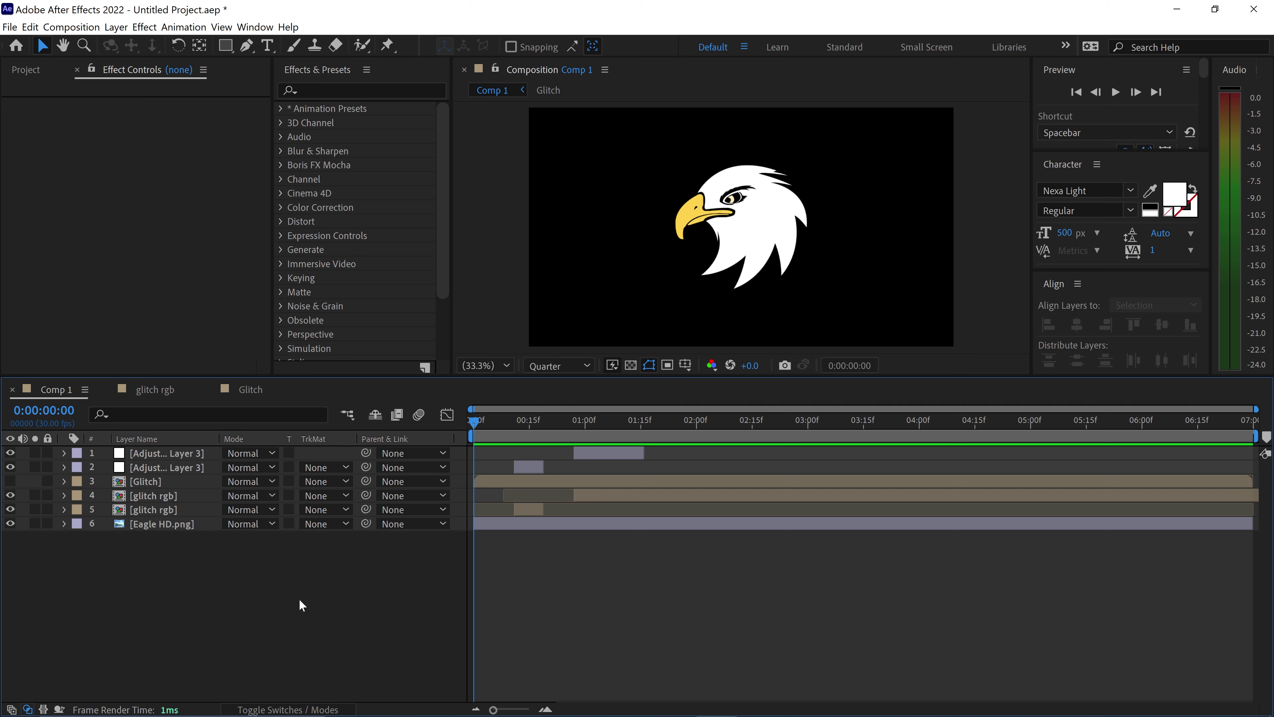
{"action": "left_click", "coordinate": [165, 525]}
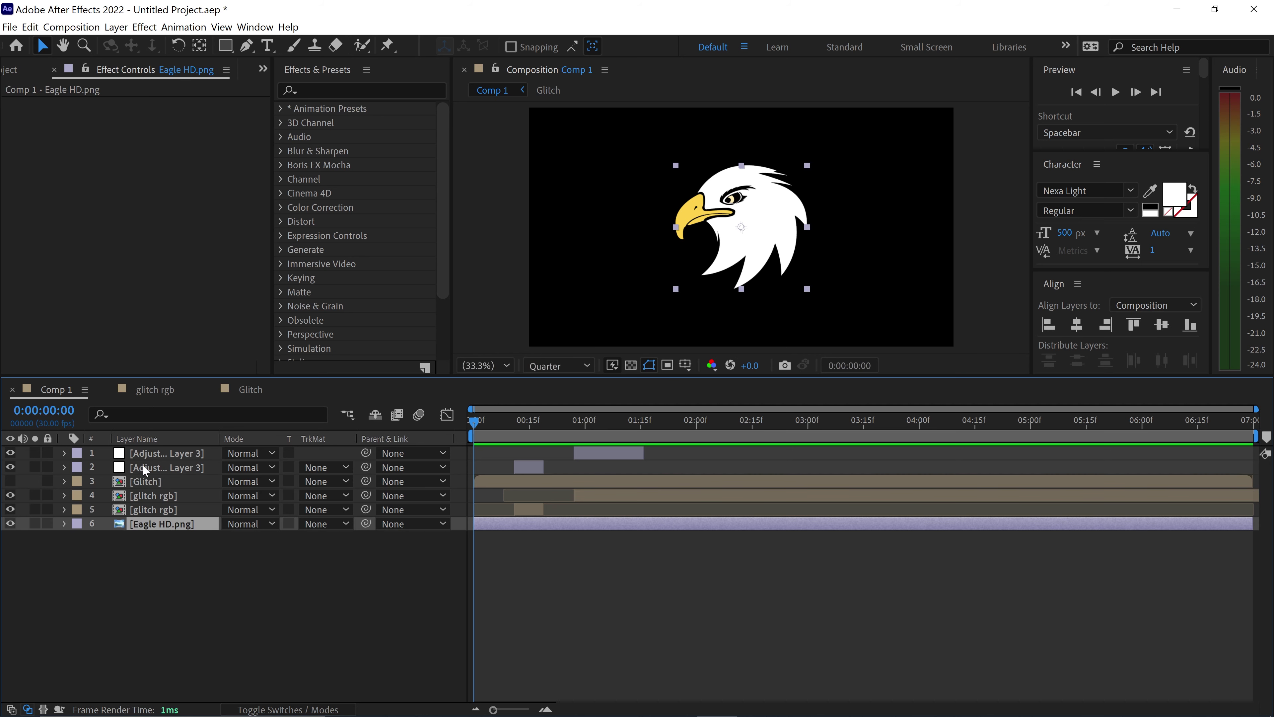
{"action": "left_click", "coordinate": [165, 458], "text": "shift"}
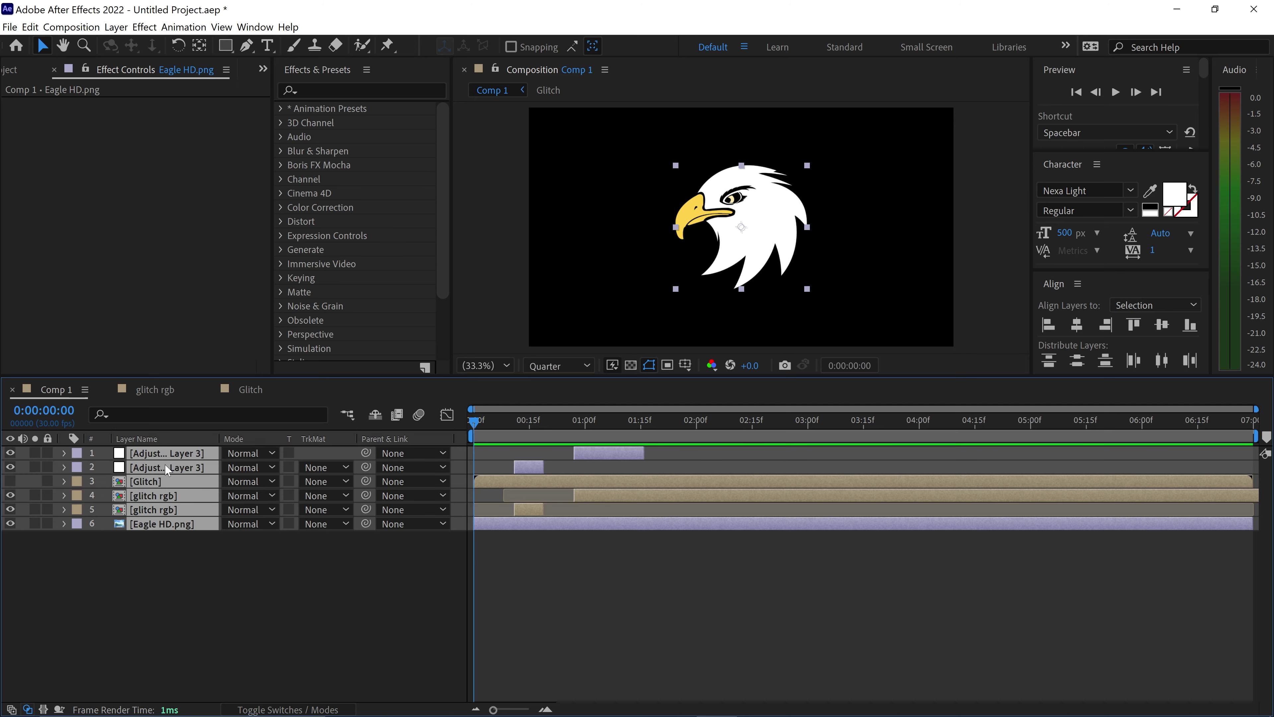
{"action": "right_click", "coordinate": [167, 469]}
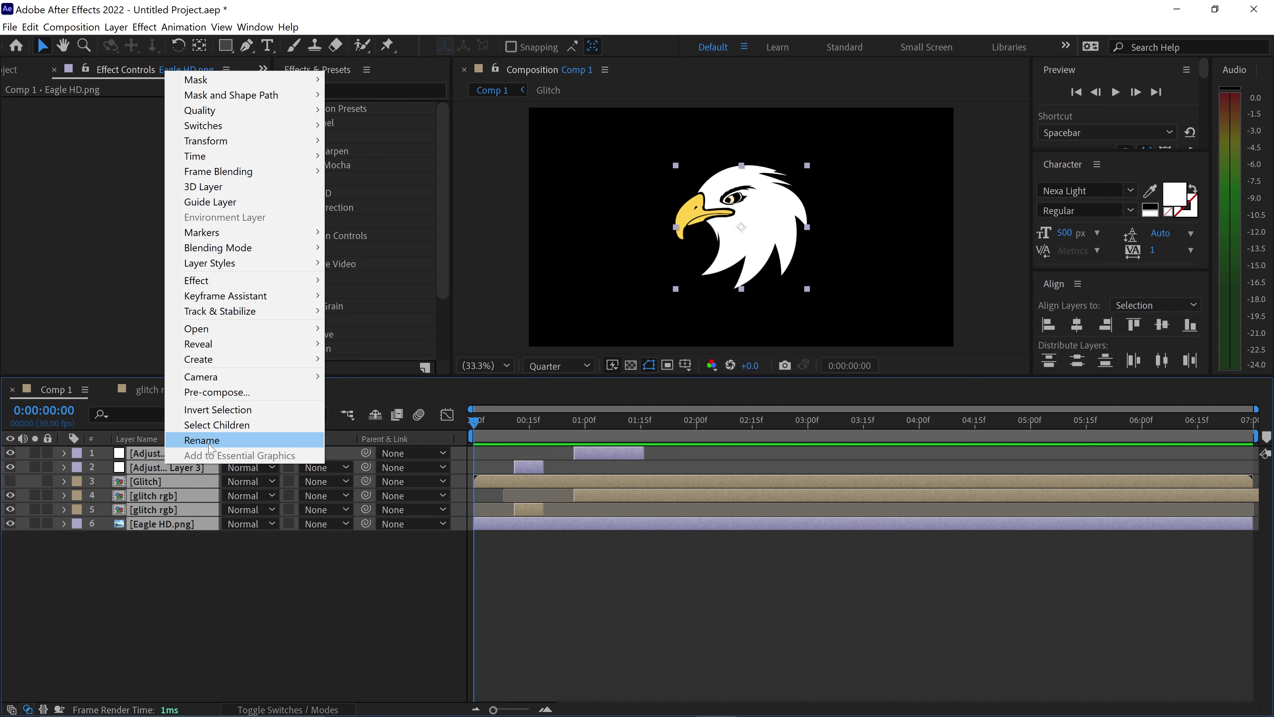
{"action": "left_click", "coordinate": [242, 393]}
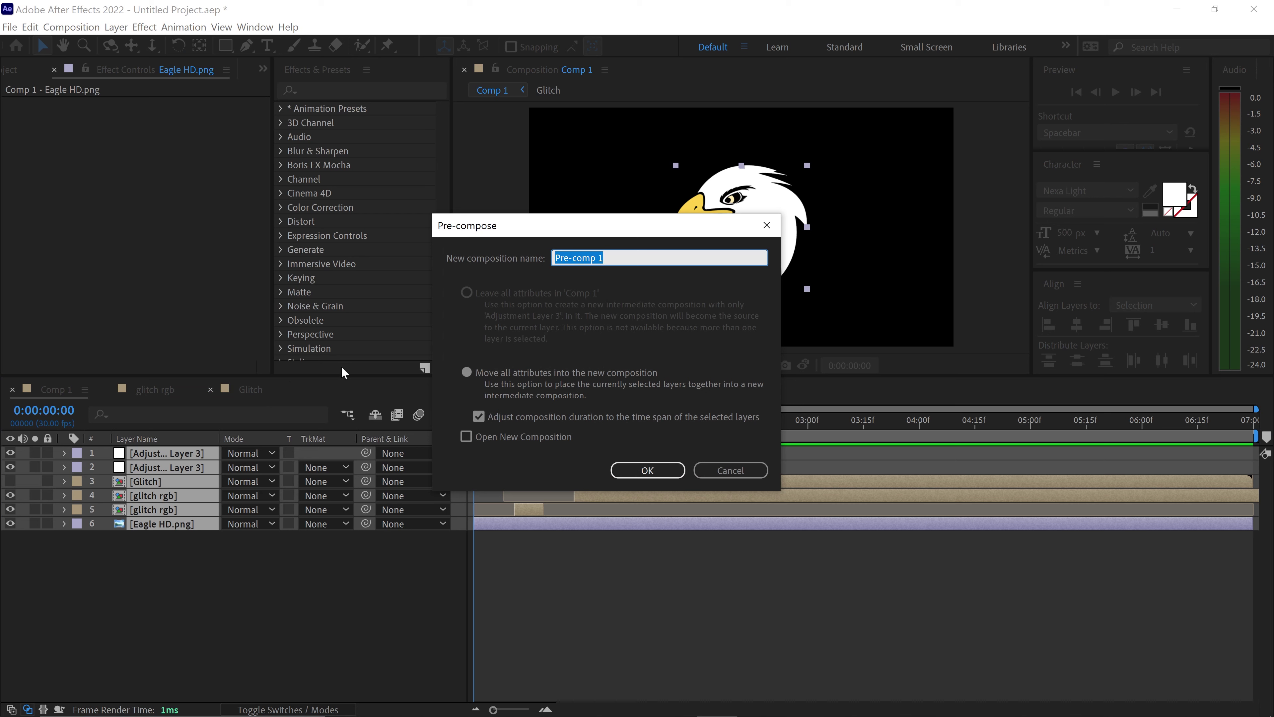
{"action": "type", "text": "glitch"}
{"action": "left_click", "coordinate": [664, 471]}
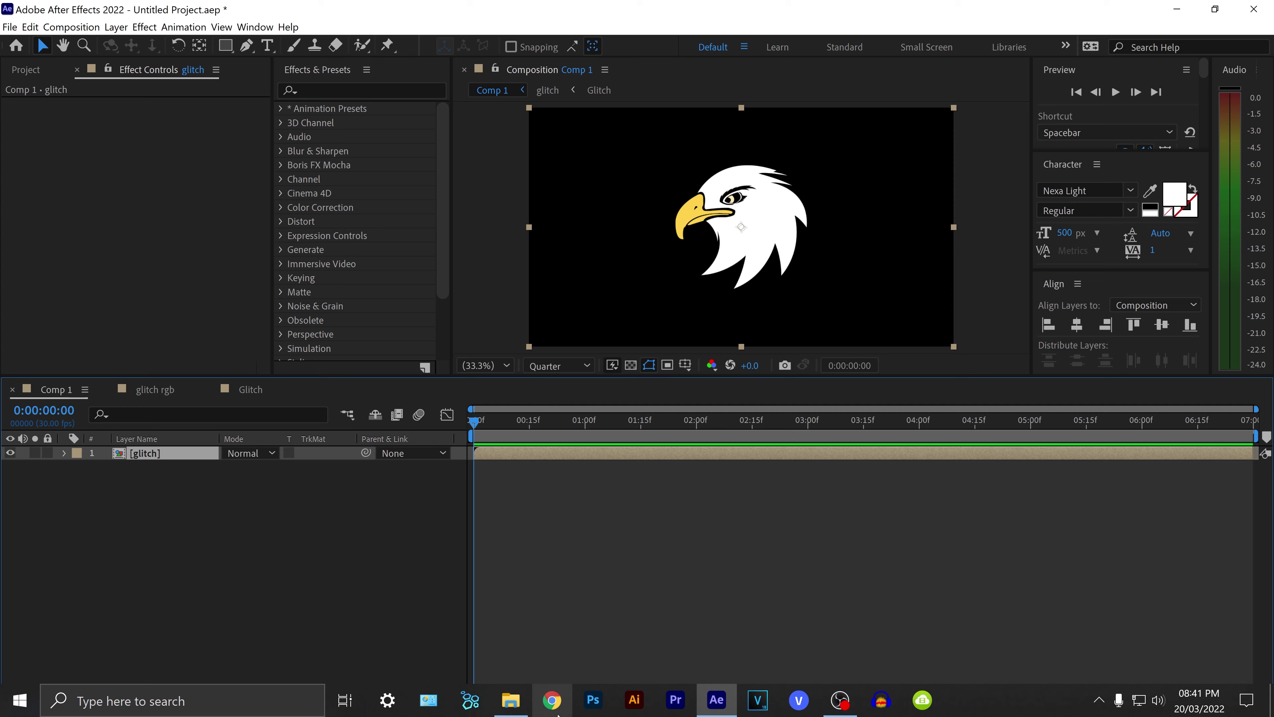
Step: Bring glitch background light.png and stream starting background 1080p.png from the glitch vid folder into Comp 1, beneath the glitch layer
{"action": "left_click", "coordinate": [516, 713]}
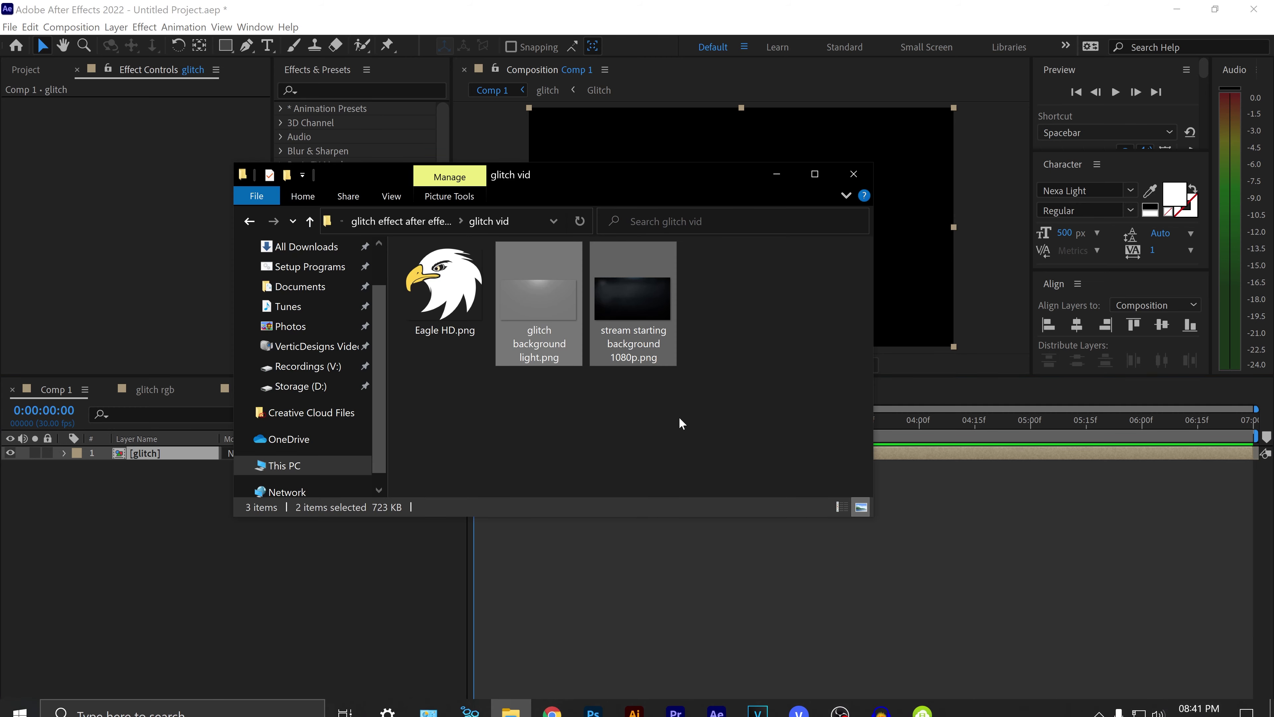
{"action": "left_click_drag", "start_coordinate": [636, 318], "coordinate": [321, 596]}
{"action": "left_click_drag", "start_coordinate": [166, 454], "coordinate": [175, 498]}
{"action": "left_click", "coordinate": [175, 498]}
{"action": "left_click", "coordinate": [188, 482]}
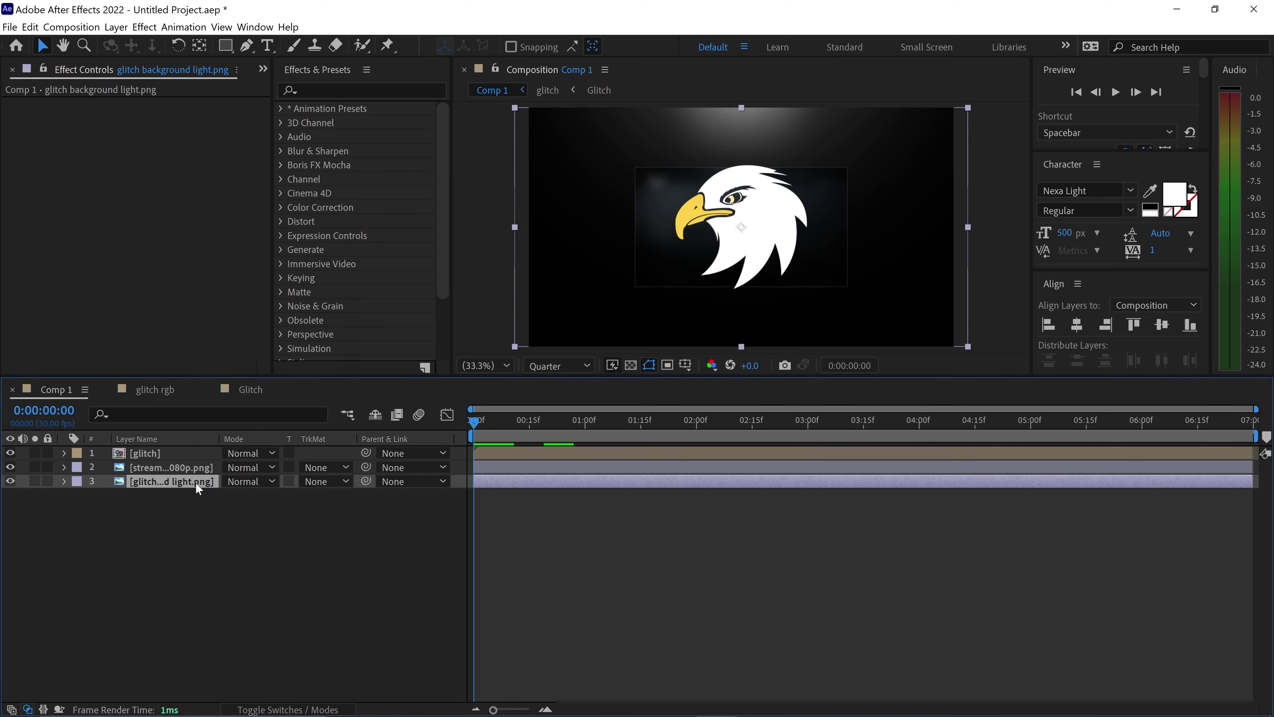
{"action": "key", "text": "s"}
{"action": "left_click_drag", "start_coordinate": [261, 495], "coordinate": [288, 484]}
{"action": "key", "text": "ctrl+z"}
Step: Show the Scale property of the stream starting background 1080p.png layer
{"action": "left_click", "coordinate": [191, 466]}
{"action": "key", "text": "s"}
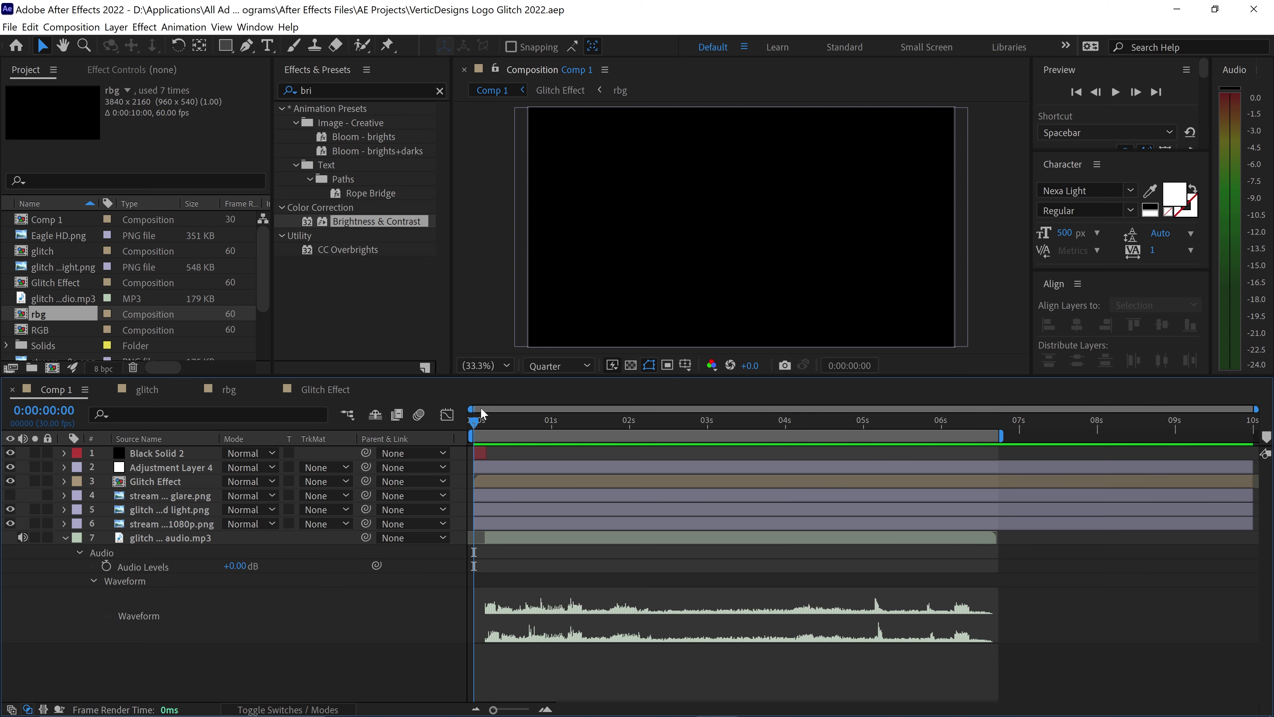
Step: Scrub the start of the finished VerticDesigns Logo Glitch 2022 project to 0:00:00:06 to examine the glitch
{"action": "left_click_drag", "start_coordinate": [477, 432], "coordinate": [489, 431]}
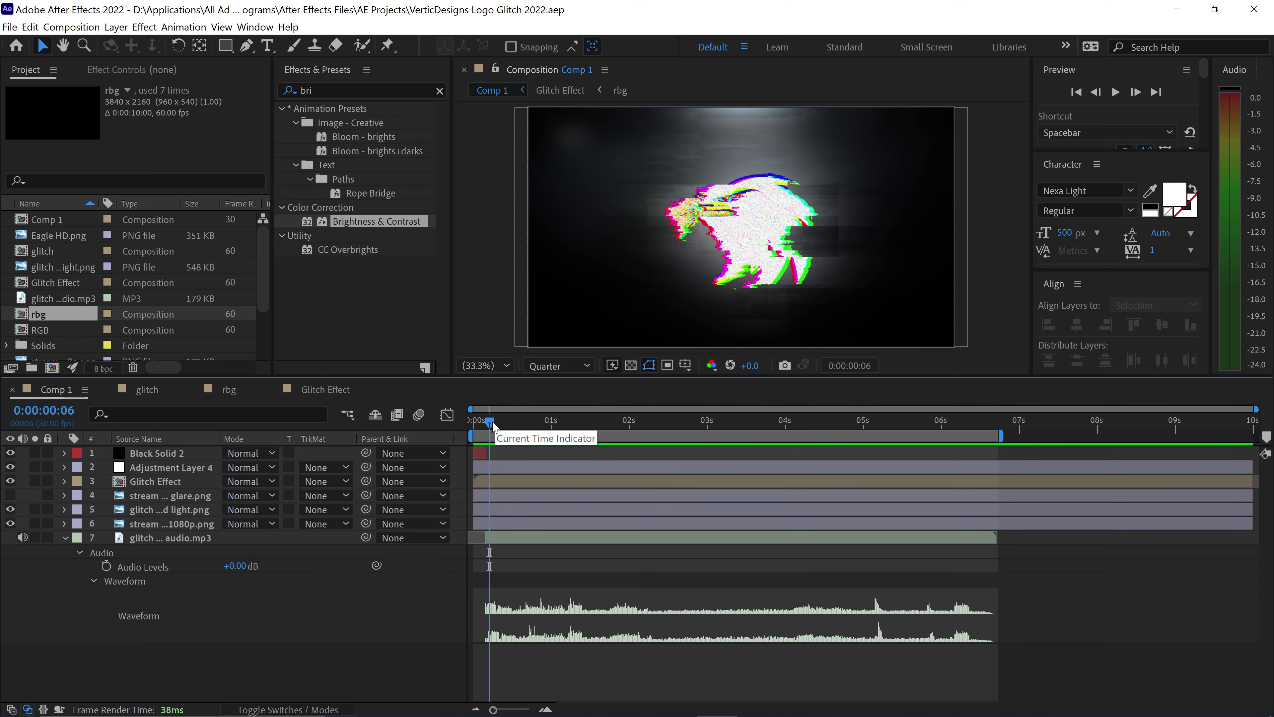
Step: Scrub onward through the opening of the finished project's Comp 1, past 0:00:00:10, to examine the eagle's glitch frames
{"action": "left_click_drag", "start_coordinate": [493, 426], "coordinate": [499, 426]}
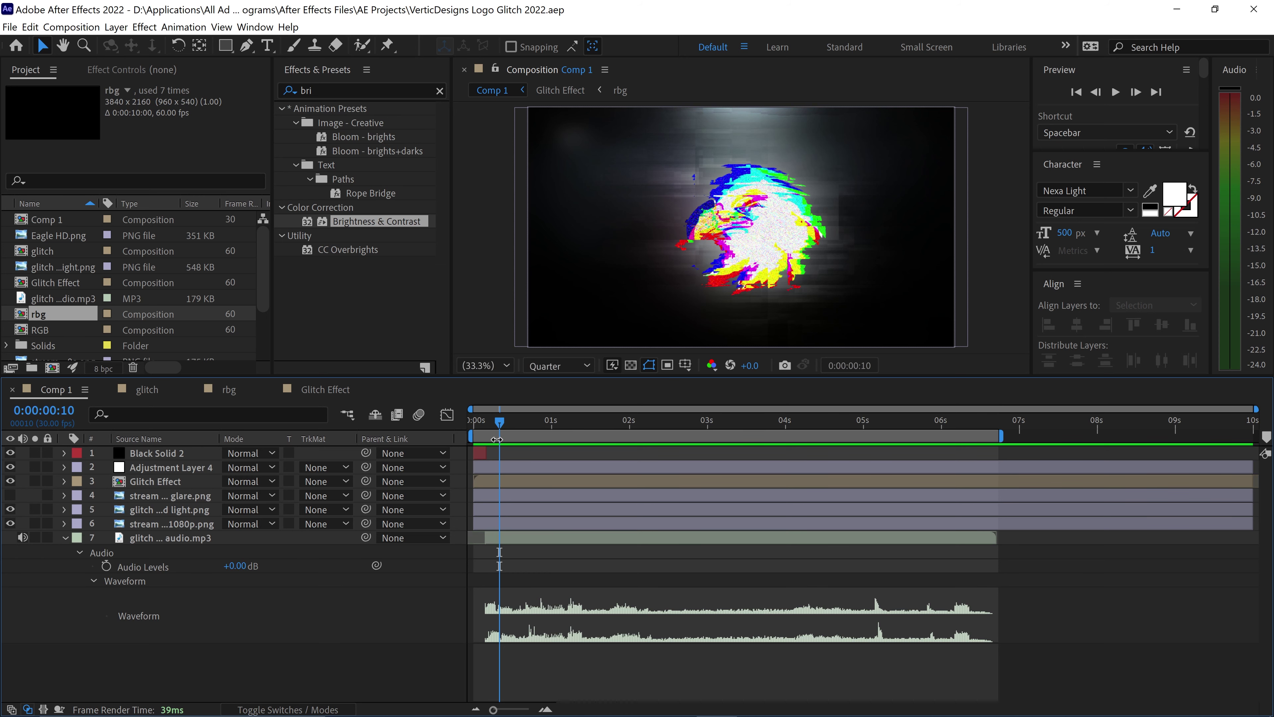
{"action": "mouse_move", "coordinate": [499, 423]}
{"action": "left_mouse_down"}
{"action": "mouse_move", "coordinate": [532, 435]}
{"action": "mouse_move", "coordinate": [510, 439]}
{"action": "left_mouse_up"}
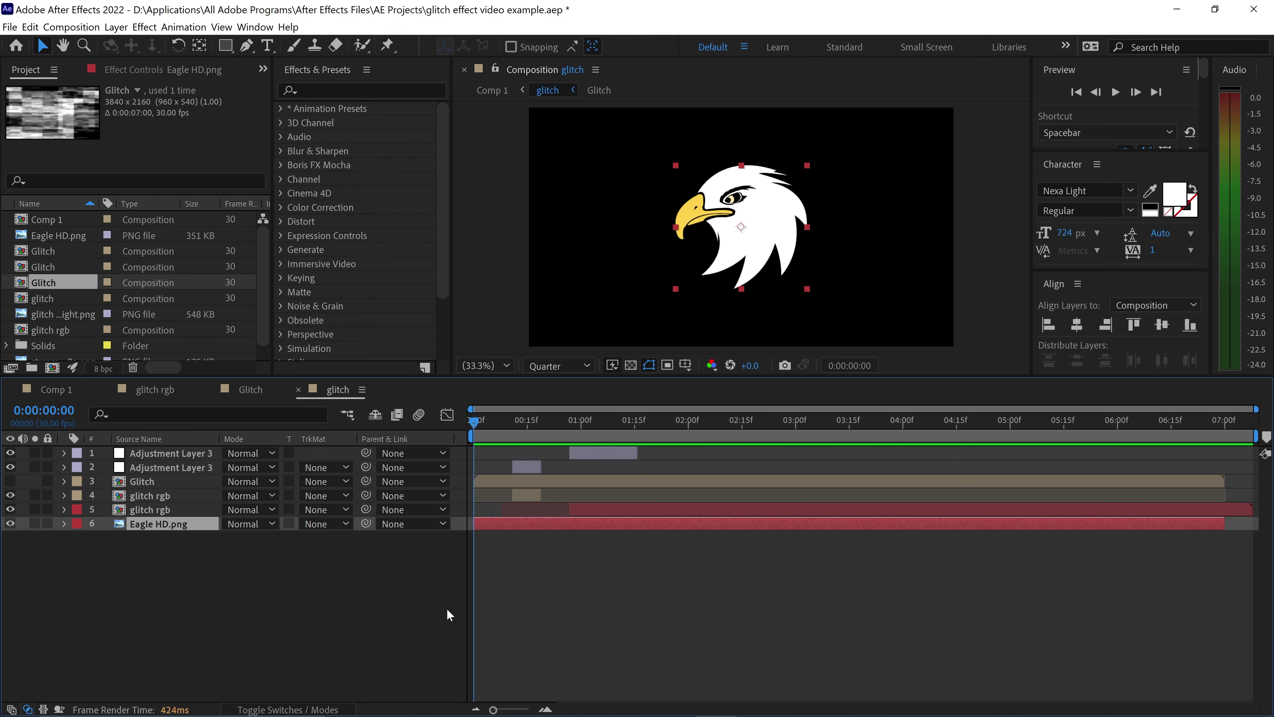
Step: Split the Eagle HD.png layer and the glitch rgb layer directly above it at 0:00:01:16, and delete the portions after the split
{"action": "left_click", "coordinate": [550, 623]}
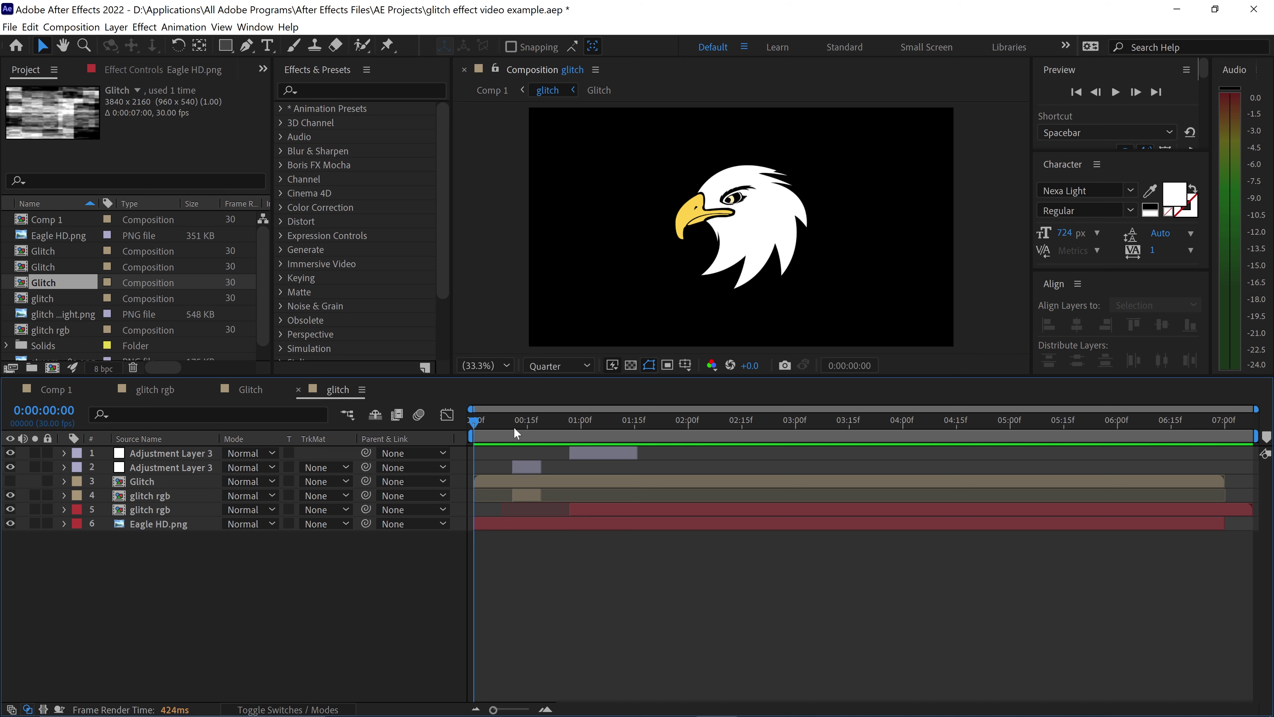
{"action": "left_click_drag", "start_coordinate": [520, 422], "coordinate": [563, 435]}
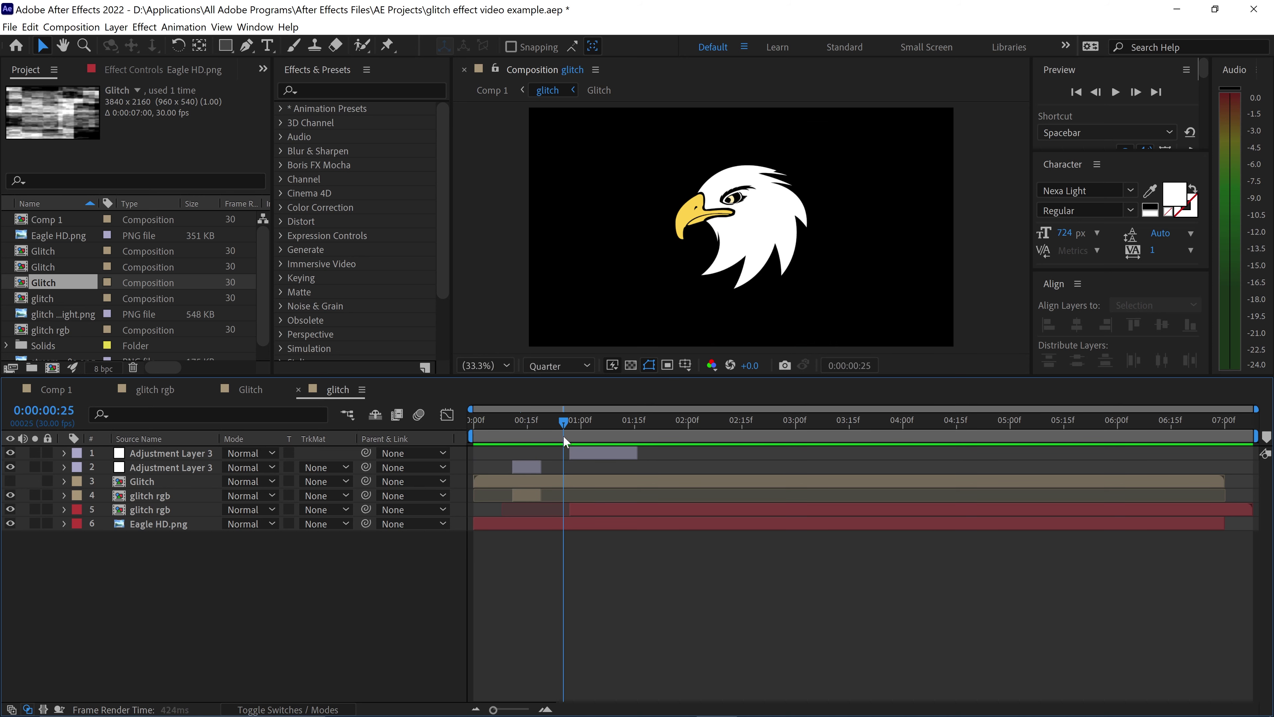
{"action": "key", "text": "space"}
{"action": "left_click", "coordinate": [164, 523]}
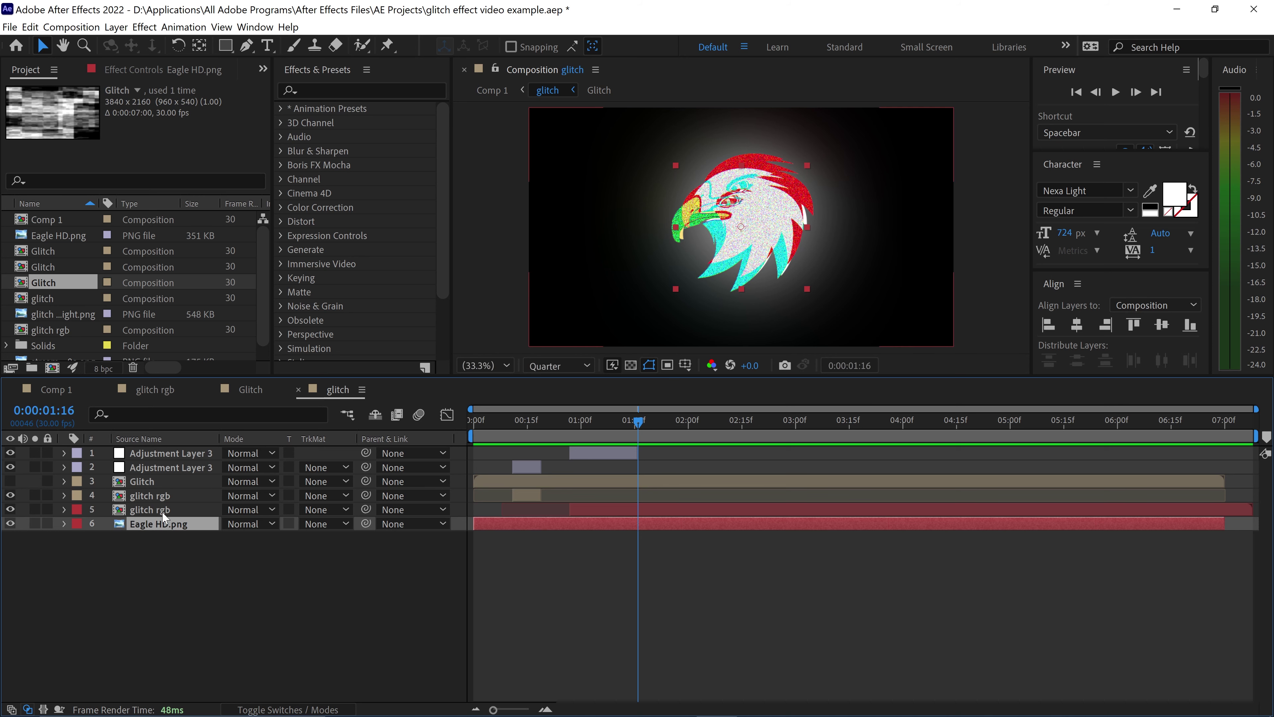
{"action": "left_click", "coordinate": [166, 512], "text": "ctrl"}
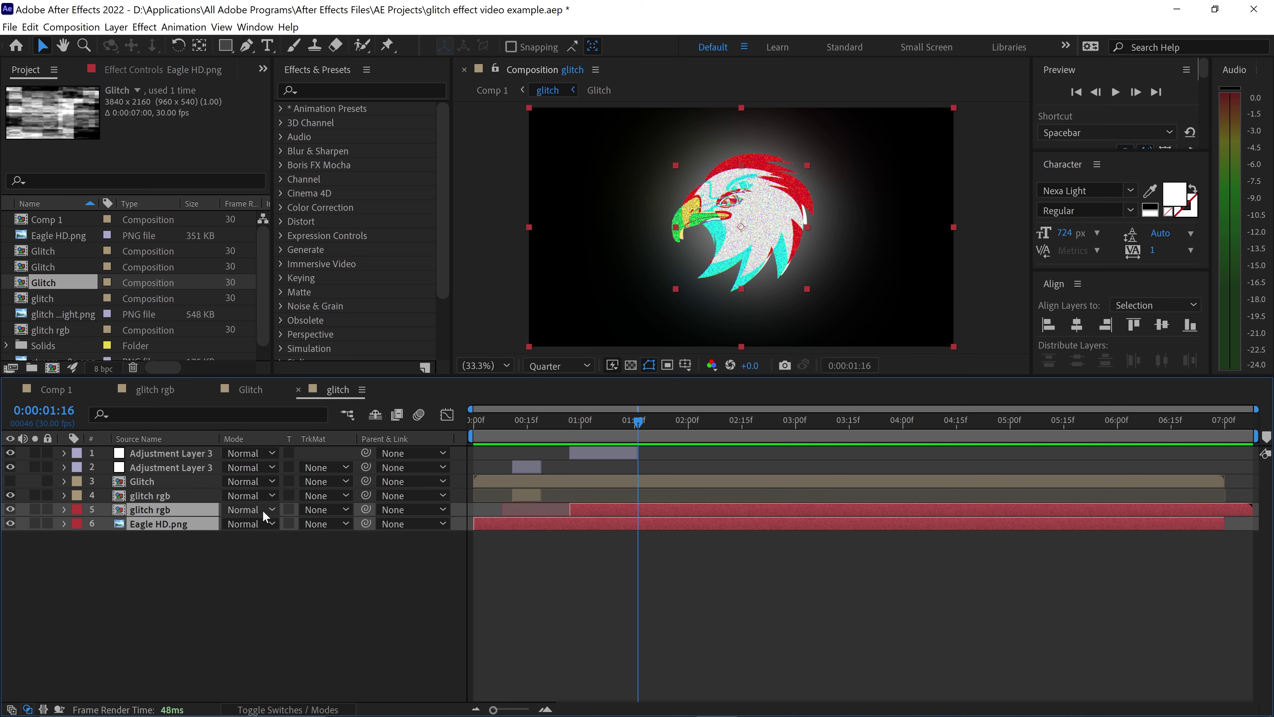
{"action": "key", "text": "ctrl+shift+d"}
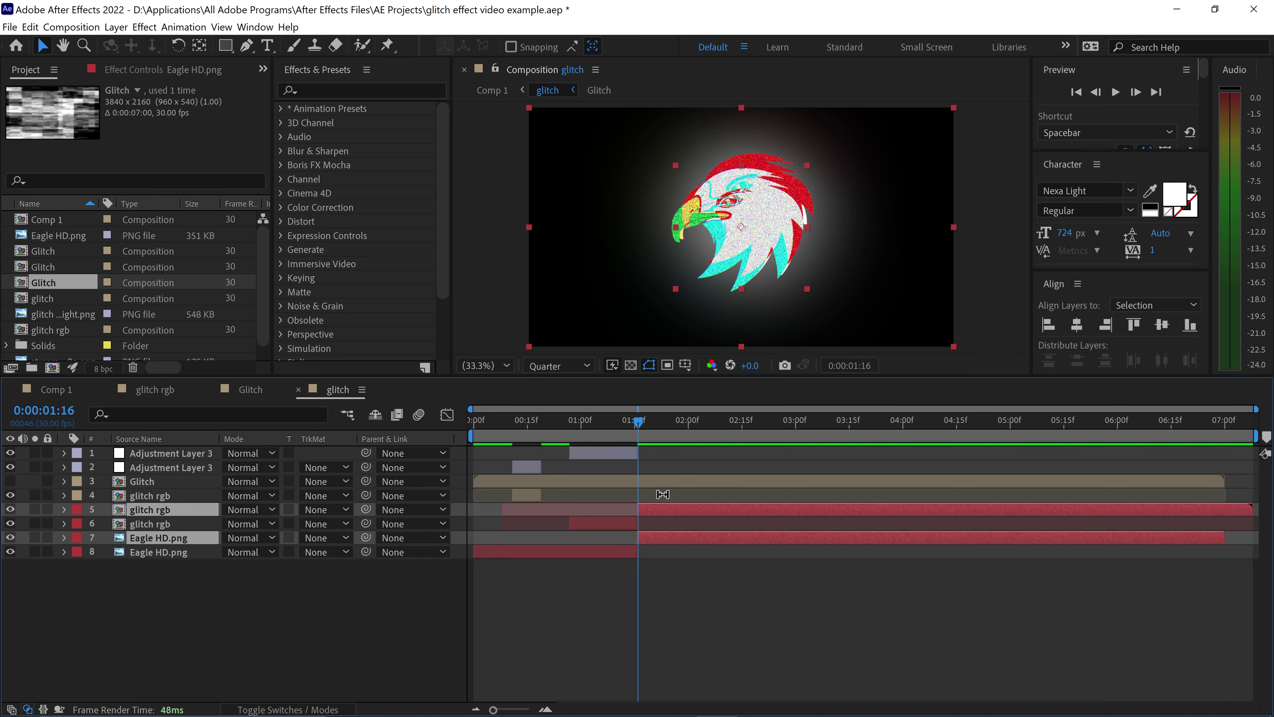
{"action": "key", "text": "Delete"}
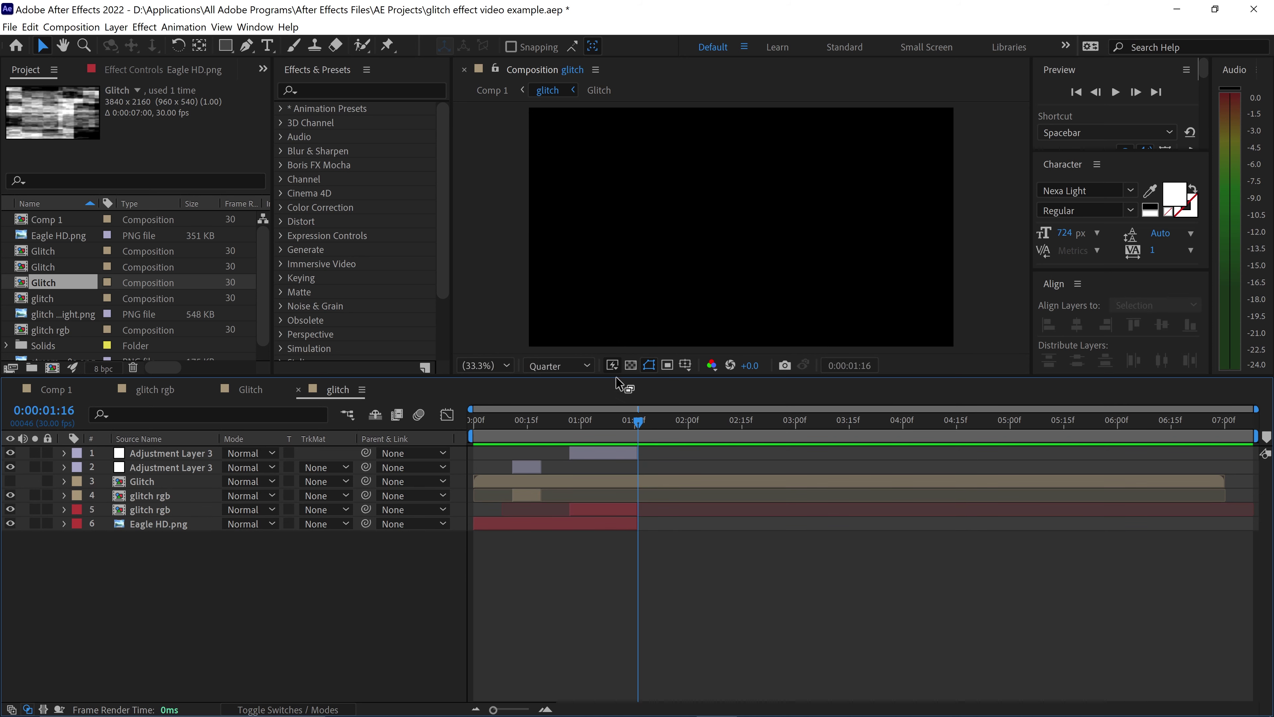
Step: Add a text layer reading "hello" across the middle of the glitch composition
{"action": "left_click", "coordinate": [267, 46]}
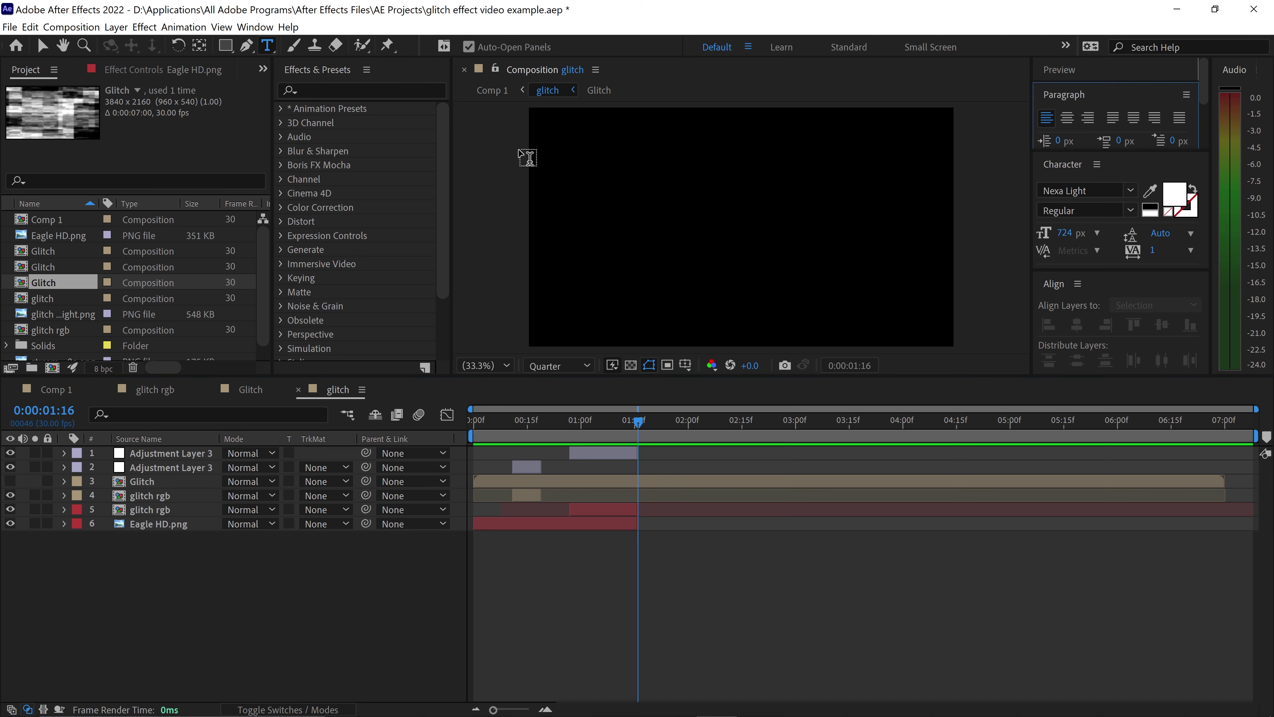
{"action": "left_click_drag", "start_coordinate": [540, 164], "coordinate": [923, 310]}
{"action": "type", "text": "hello"}
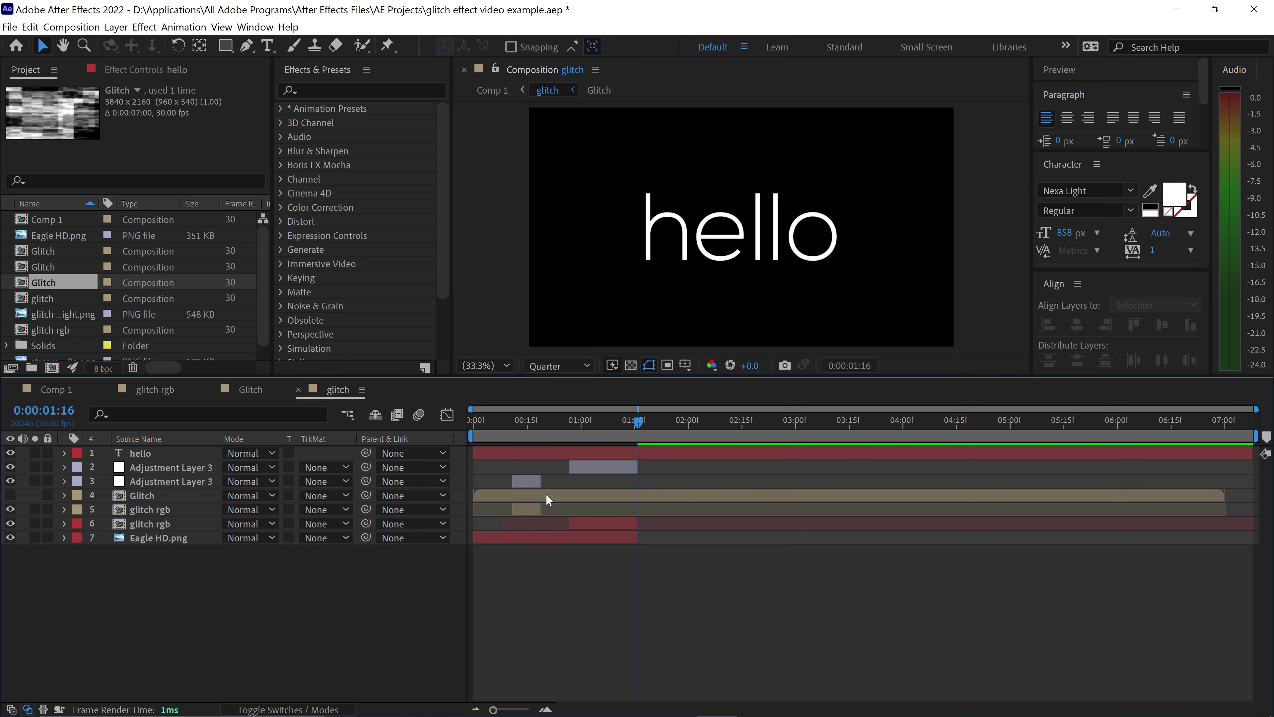
Step: Trim the hello text layer to start at 0:00:01:16 and move it beneath both adjustment layers
{"action": "left_click", "coordinate": [503, 462]}
{"action": "left_click_drag", "start_coordinate": [492, 461], "coordinate": [655, 462]}
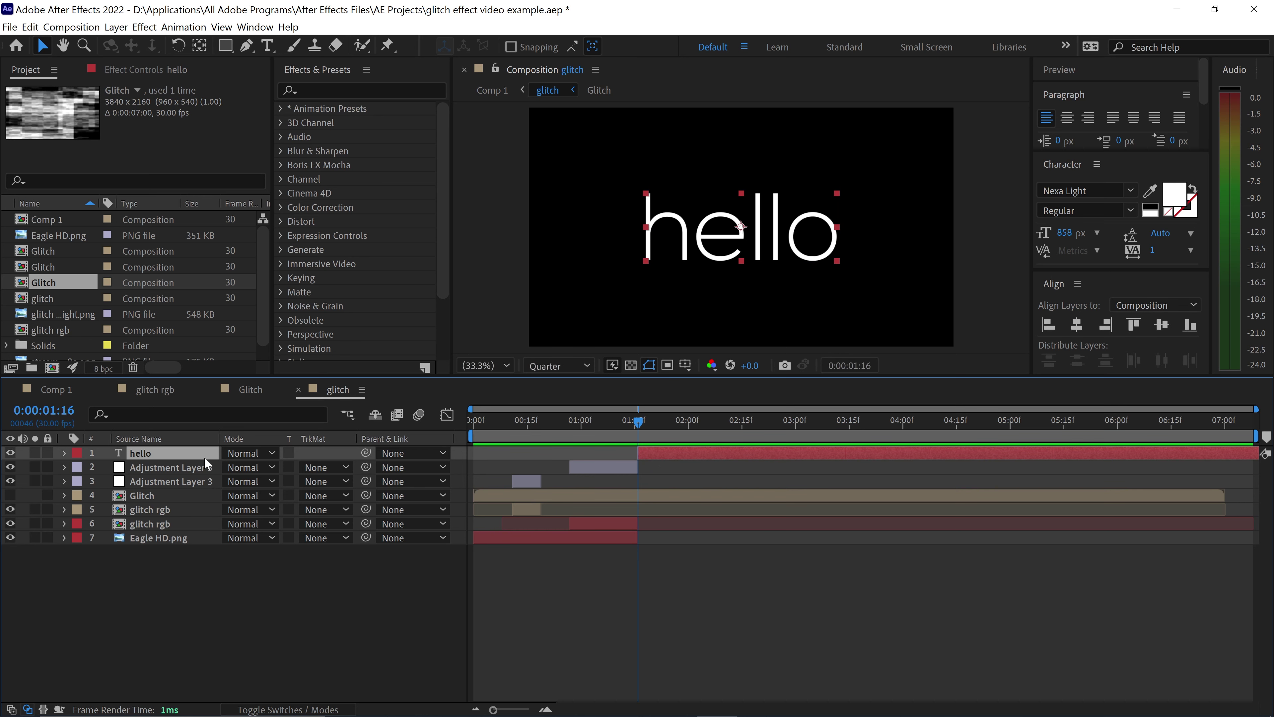
{"action": "left_click_drag", "start_coordinate": [174, 455], "coordinate": [163, 482]}
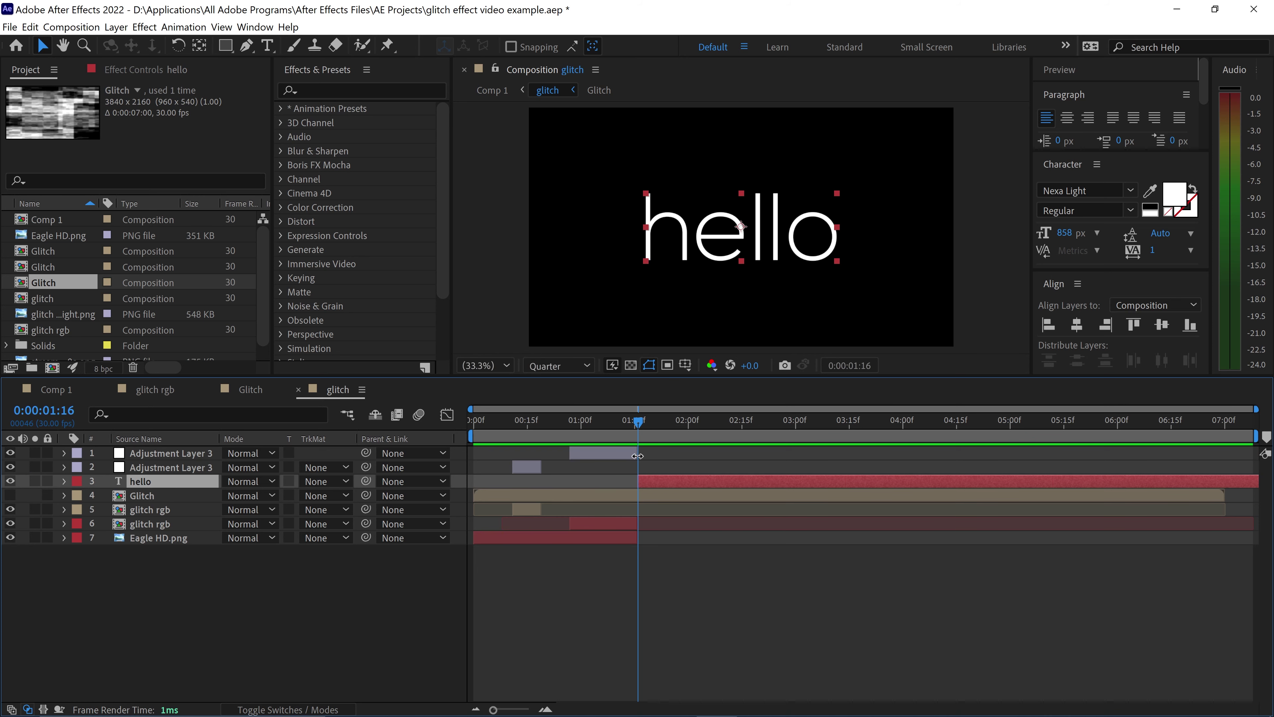
Step: Extend the topmost adjustment layer slightly past the start of the hello text, and scrub between 0:00:01:13 and 0:00:01:16 to check the glitch transition
{"action": "left_click_drag", "start_coordinate": [637, 456], "coordinate": [683, 455]}
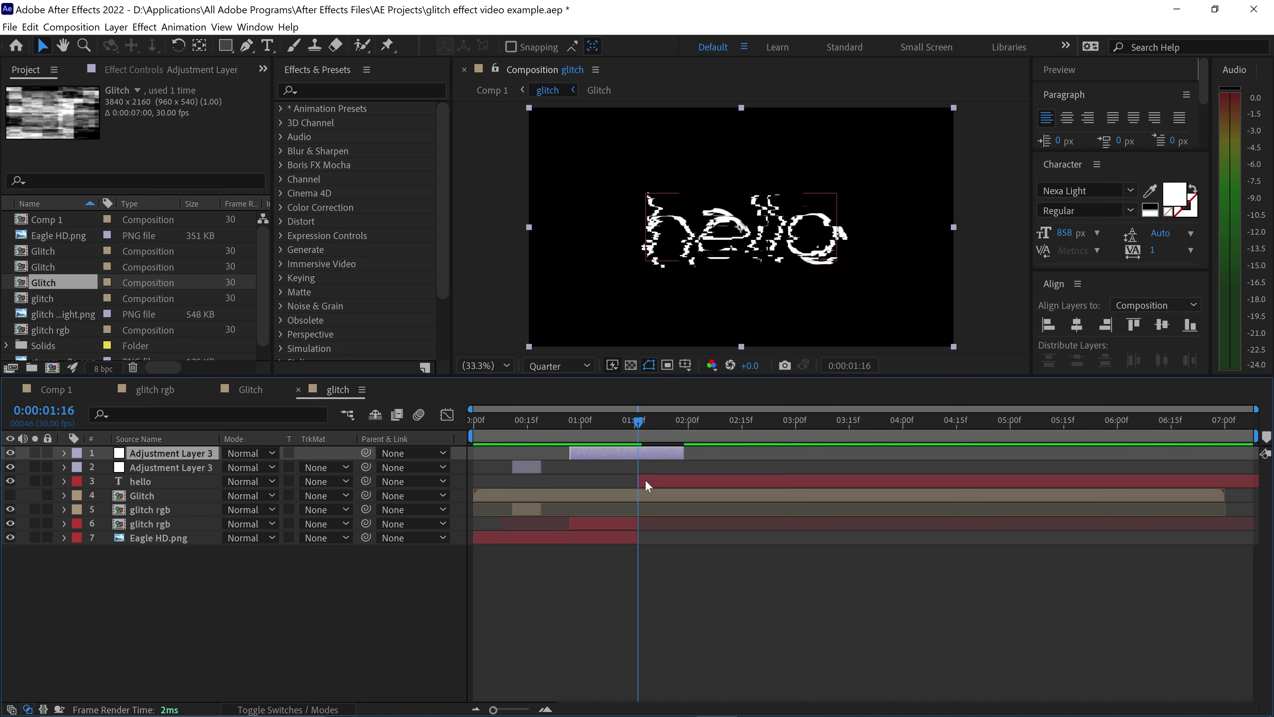
{"action": "left_click", "coordinate": [662, 422]}
{"action": "key", "text": "alt+]"}
{"action": "left_click_drag", "start_coordinate": [662, 422], "coordinate": [628, 420]}
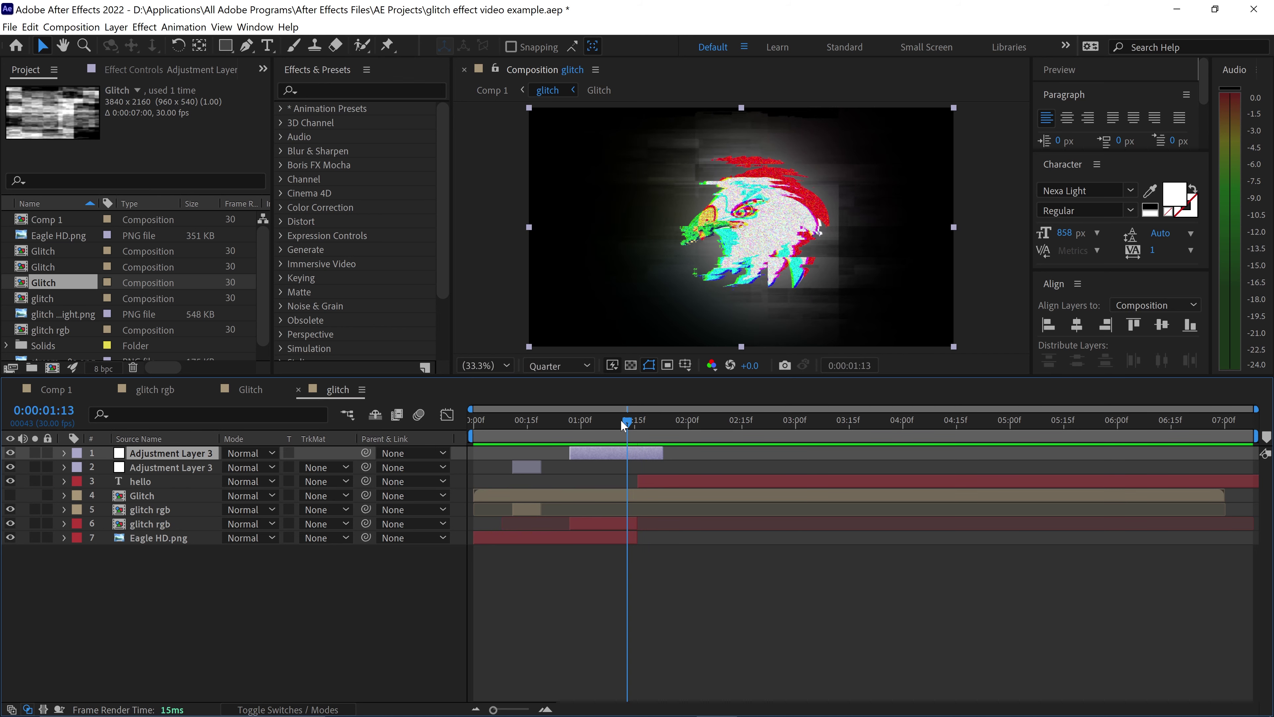
{"action": "left_click_drag", "start_coordinate": [626, 420], "coordinate": [638, 421]}
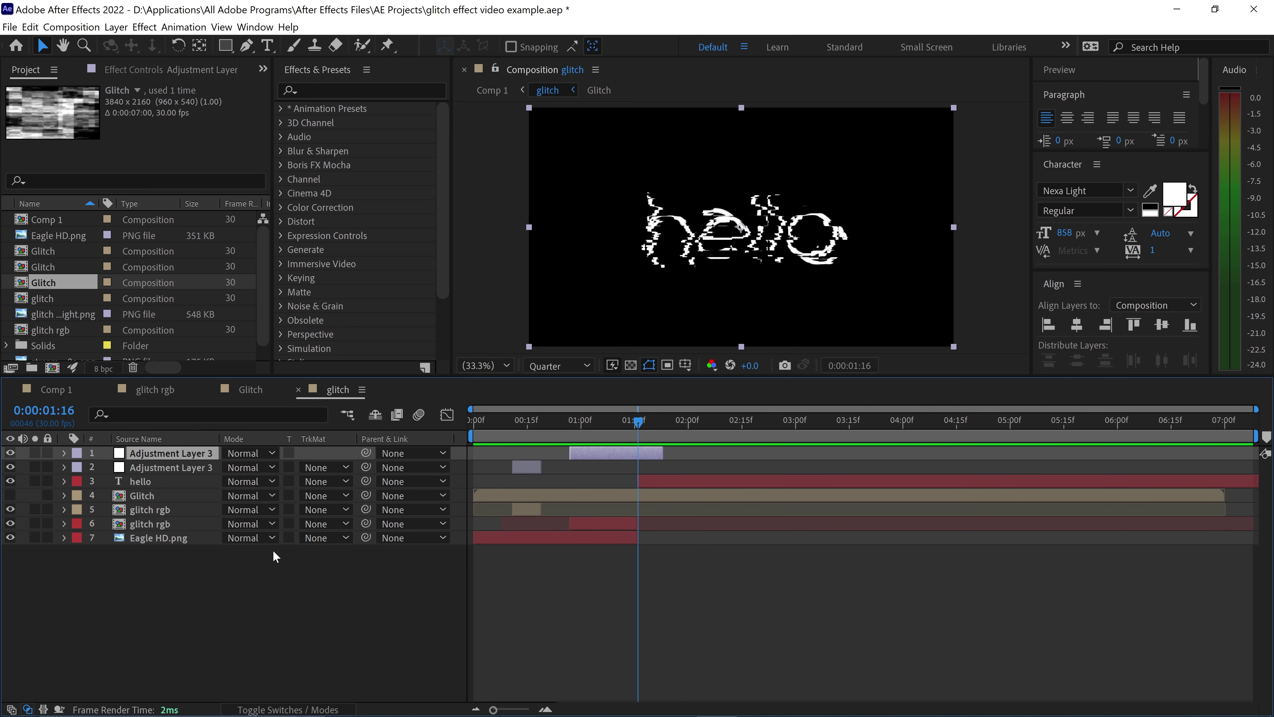